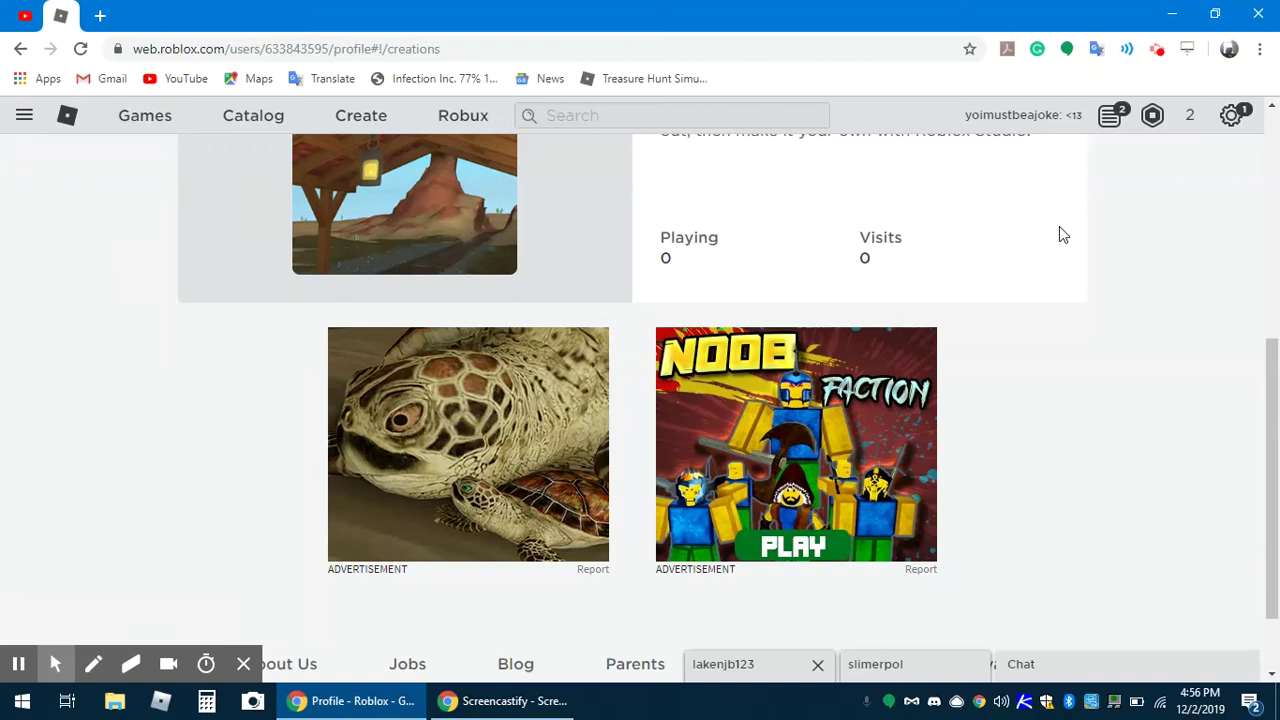
# - Go to the Roblox home page, then leave the browser and launch Roblox Studio from the desktop
pyautogui.click(67, 118)
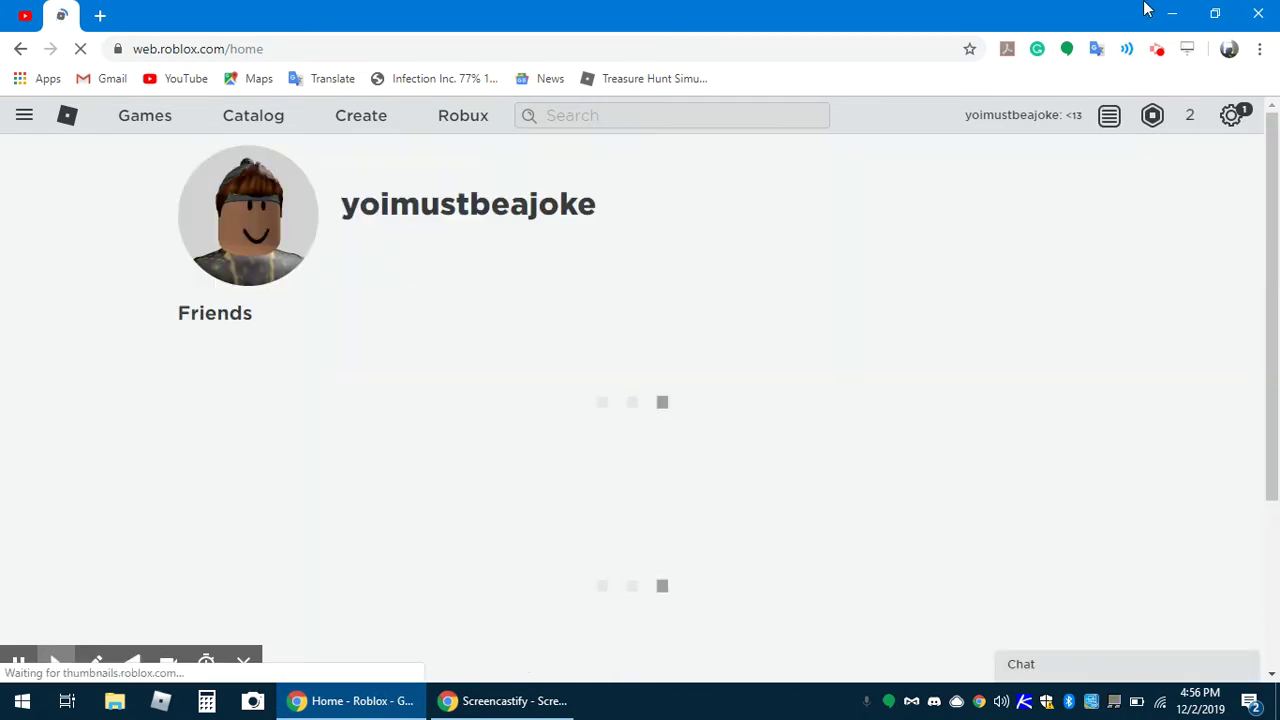
pyautogui.click(1172, 14)
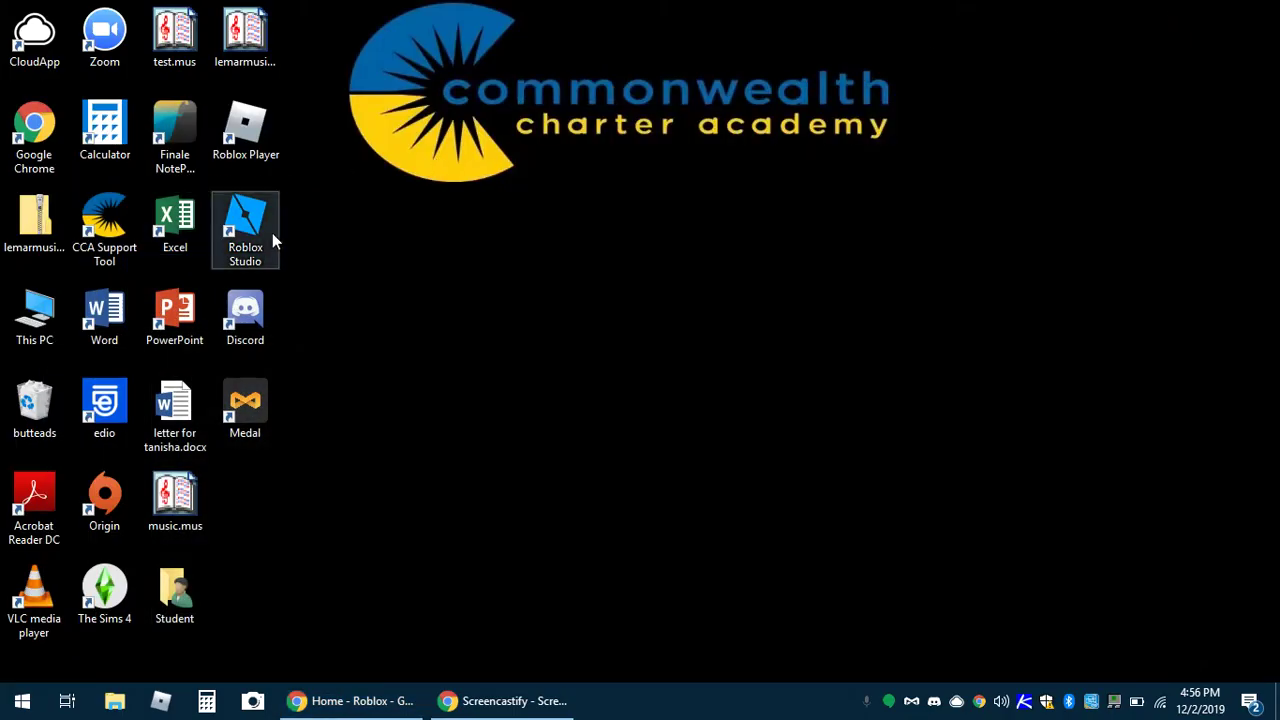
pyautogui.click(247, 237)
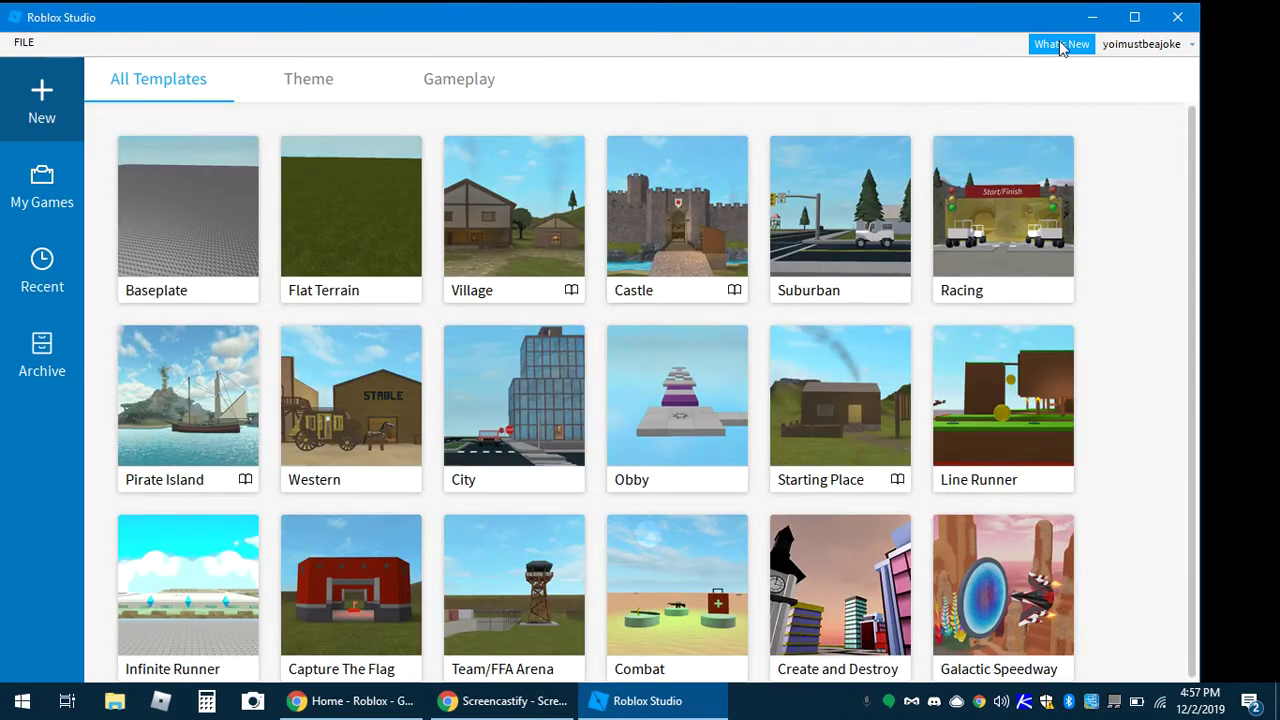
# - Create a new place from the Baseplate template
pyautogui.click(1127, 44)
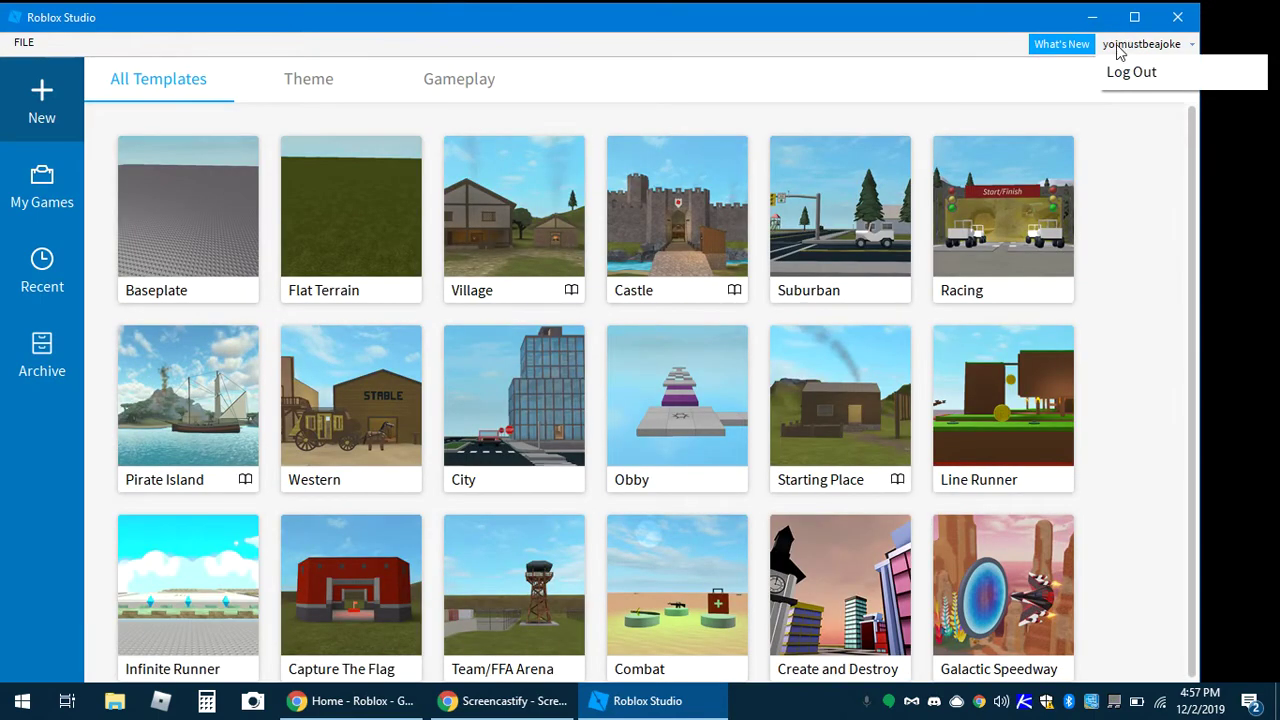
pyautogui.click(964, 114)
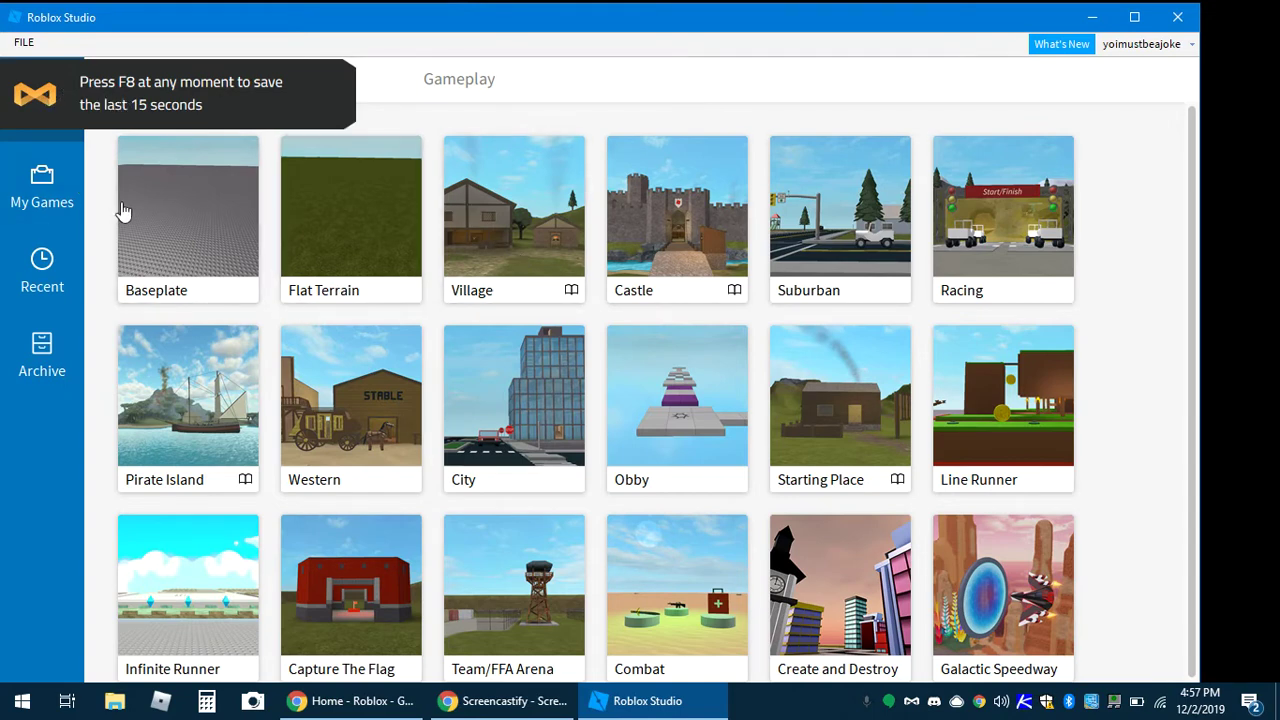
pyautogui.click(170, 240)
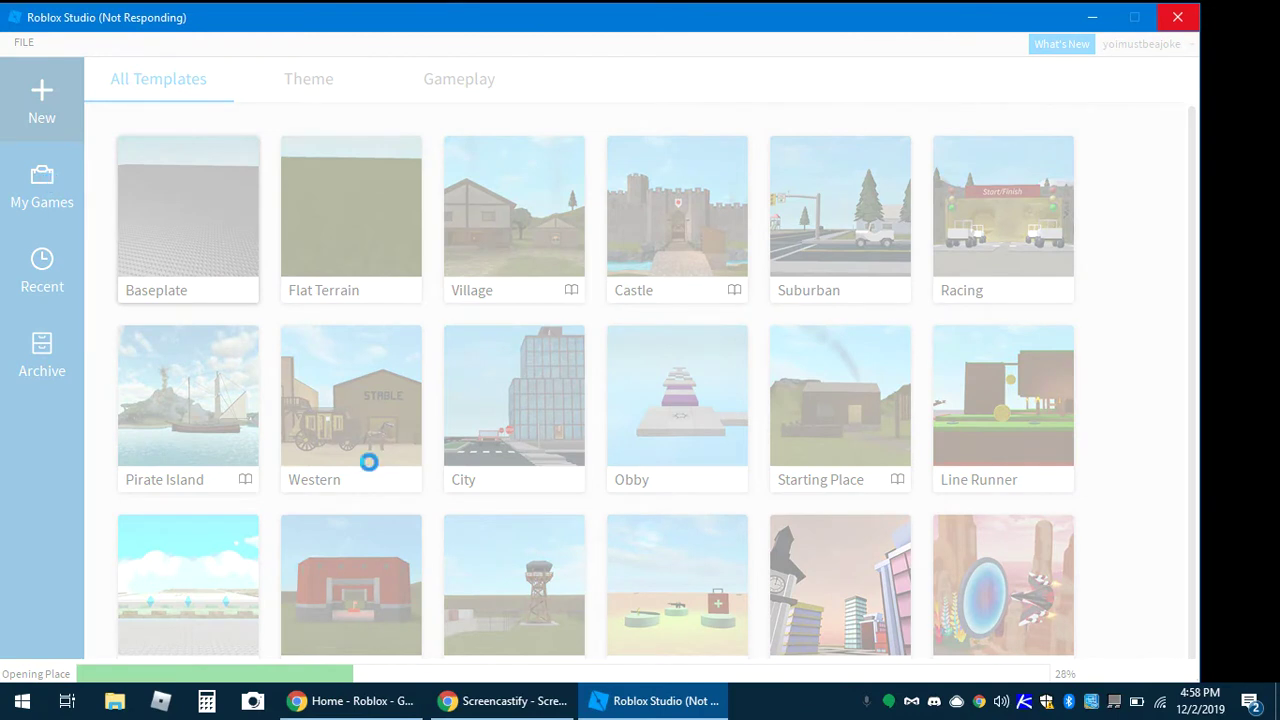
# - Switch to Chrome and open the Chrome Web Store's extensions page in a new tab
pyautogui.moveTo(668, 706)
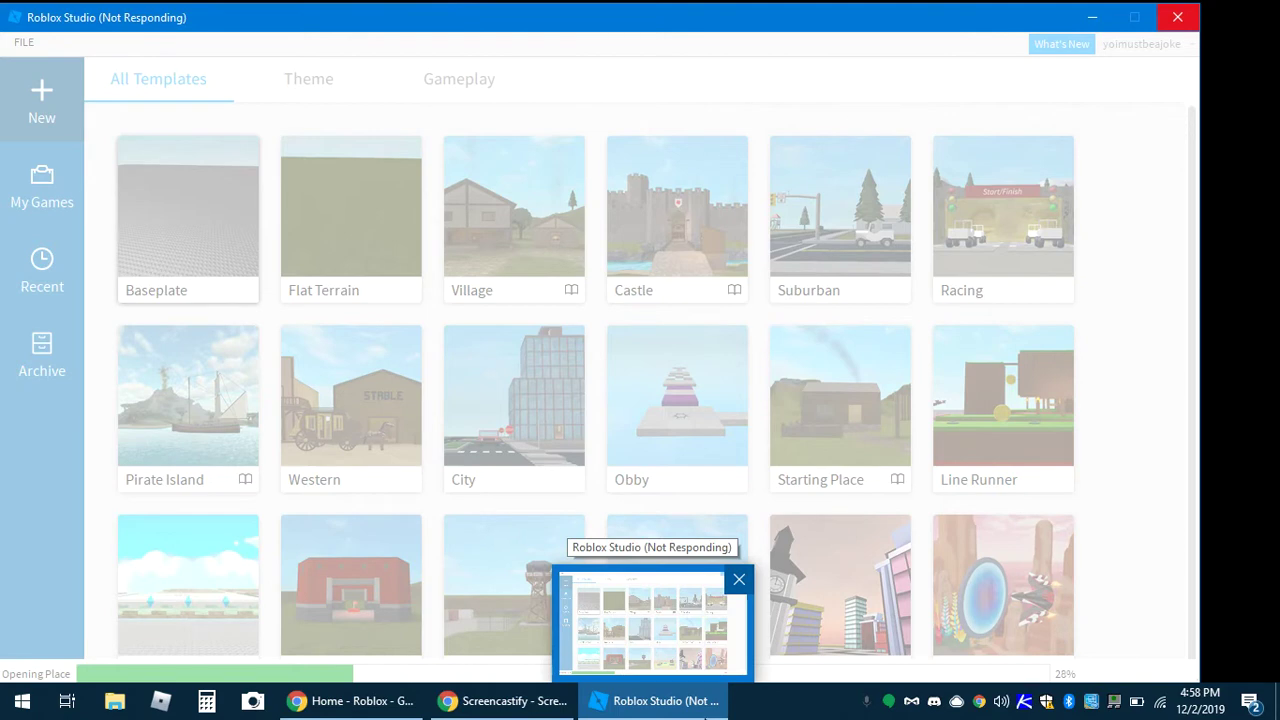
pyautogui.click(706, 716)
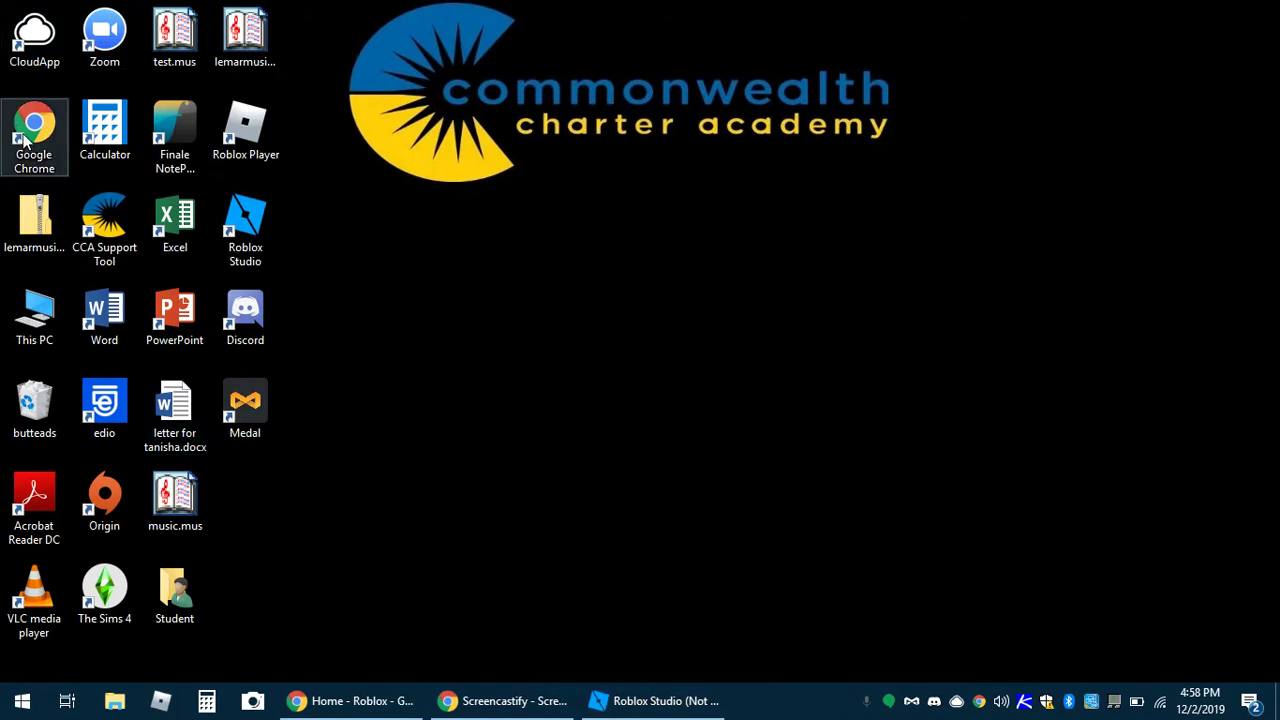
pyautogui.click(352, 702)
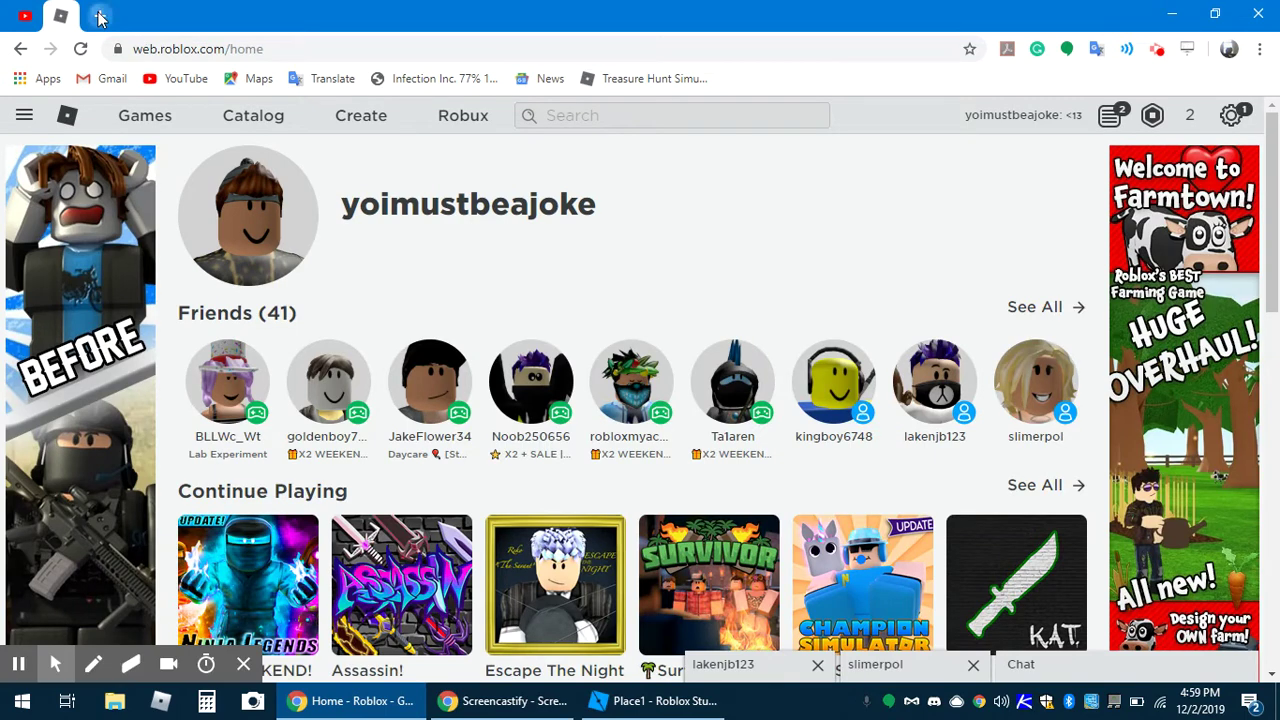
pyautogui.click(100, 17)
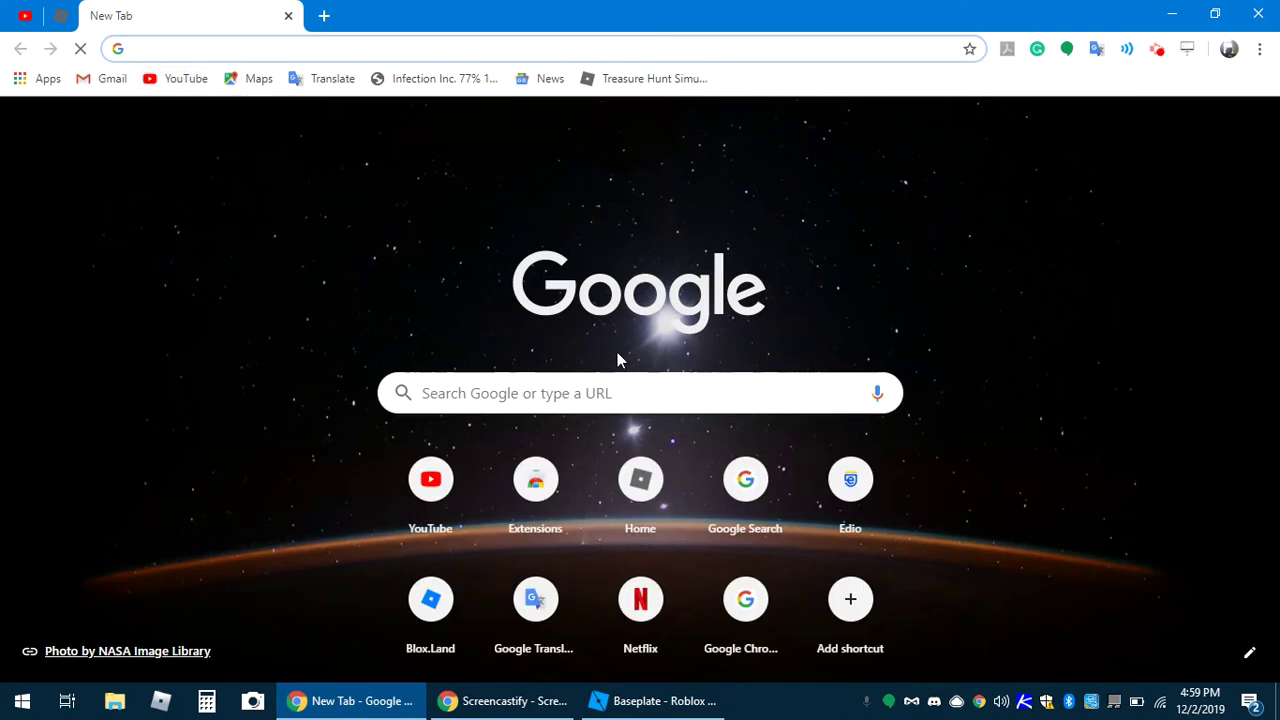
pyautogui.click(524, 497)
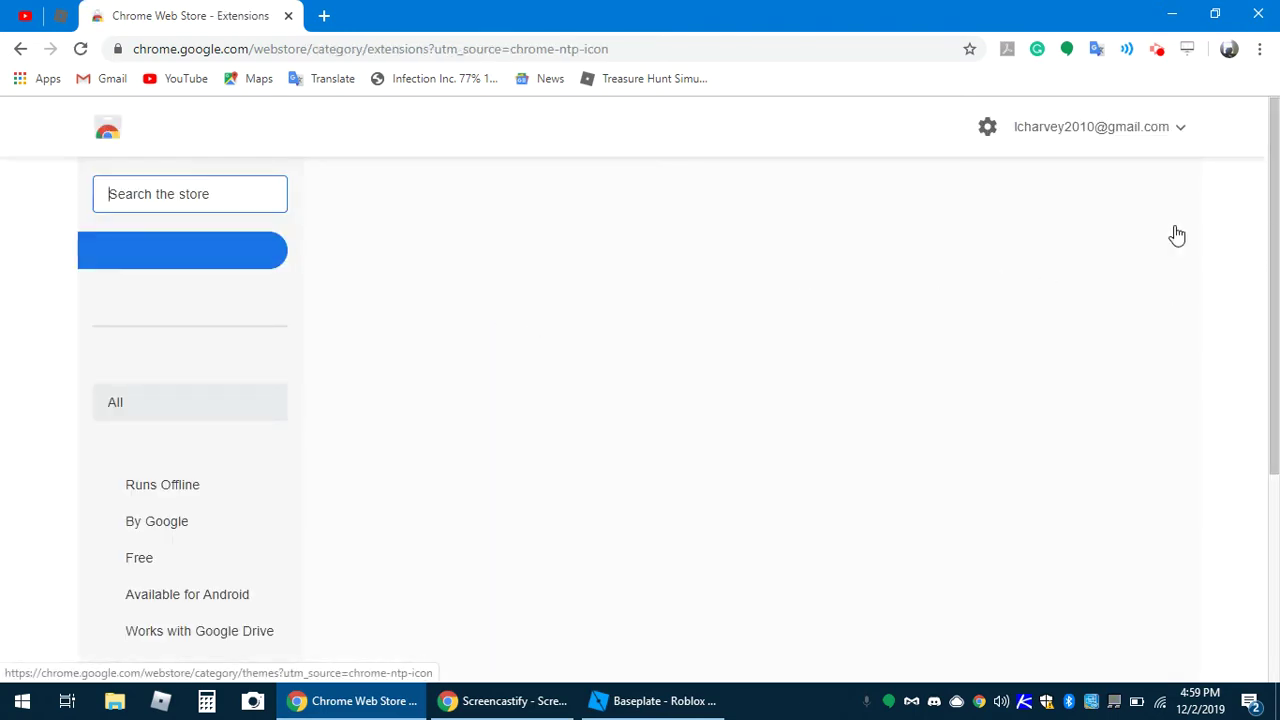
# - Search the Chrome Web Store for "screen recorder", correcting the misspelled word with the suggested spelling
pyautogui.write('sc')
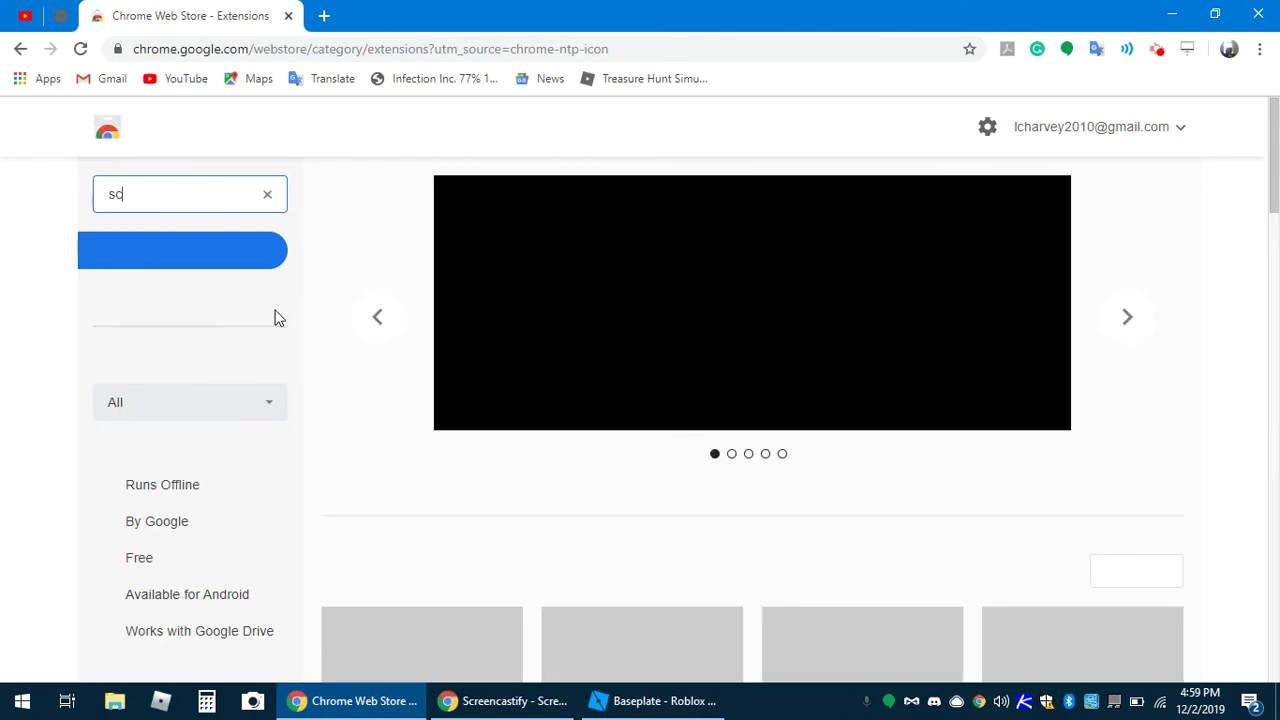
pyautogui.write('re')
pyautogui.press('BackSpace')
pyautogui.press('BackSpace')
pyautogui.press('BackSpace')
pyautogui.press('BackSpace')
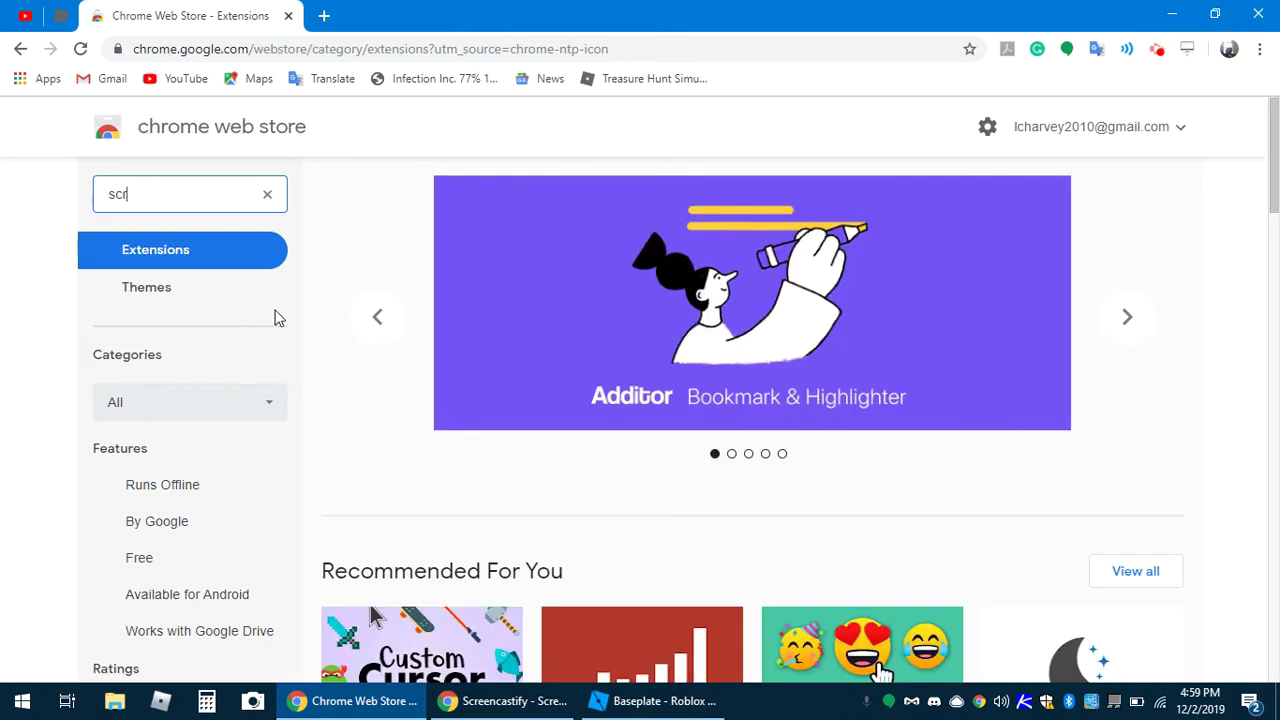
pyautogui.write('screen ')
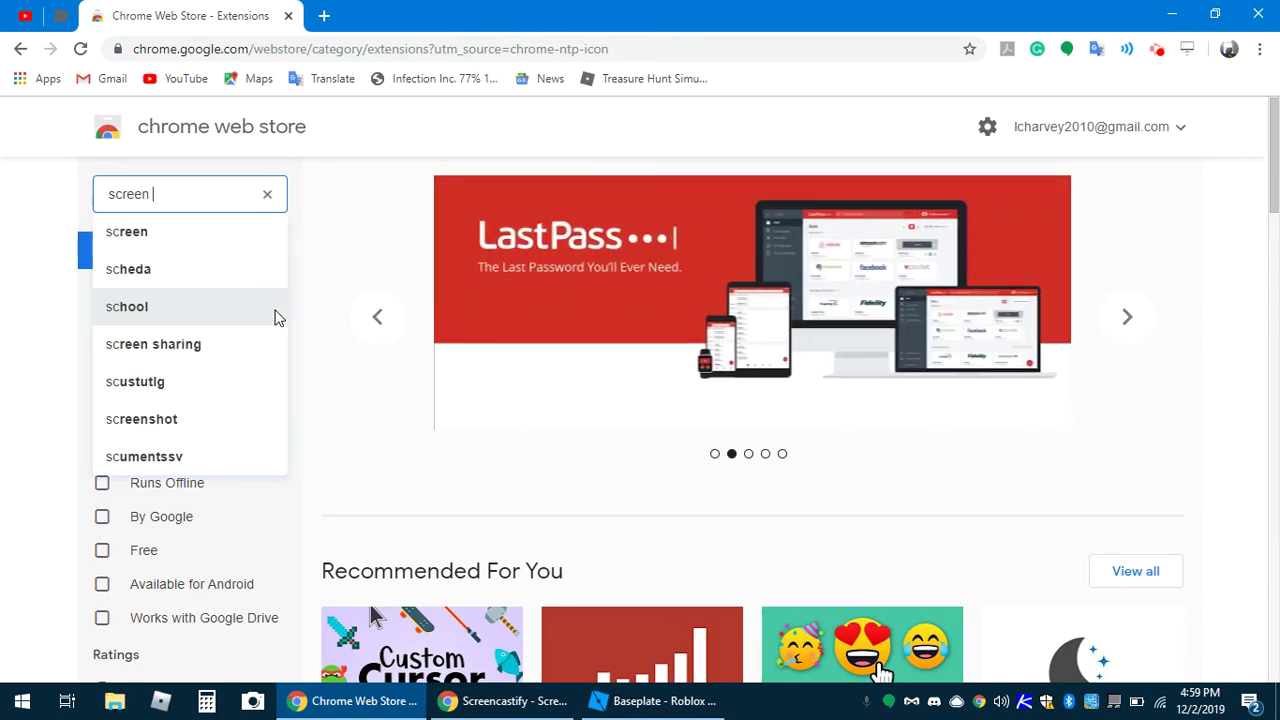
pyautogui.write('recoder')
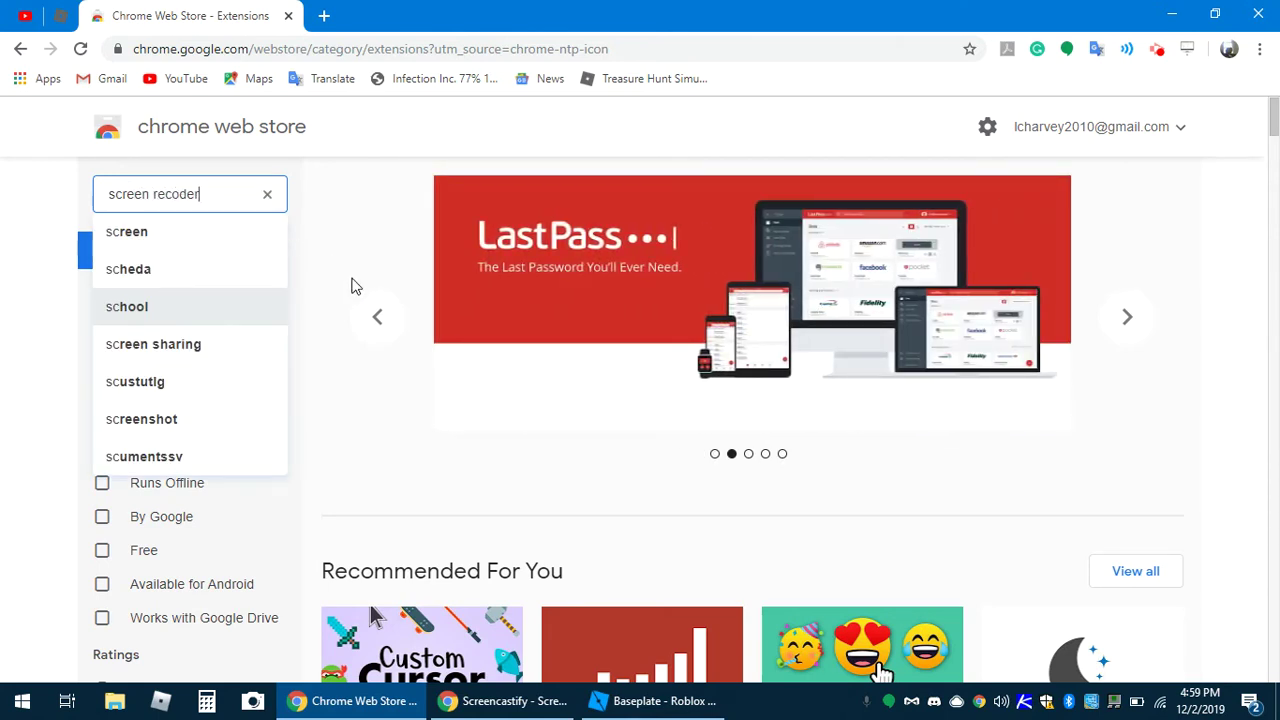
pyautogui.rightClick(172, 201)
pyautogui.click(171, 199)
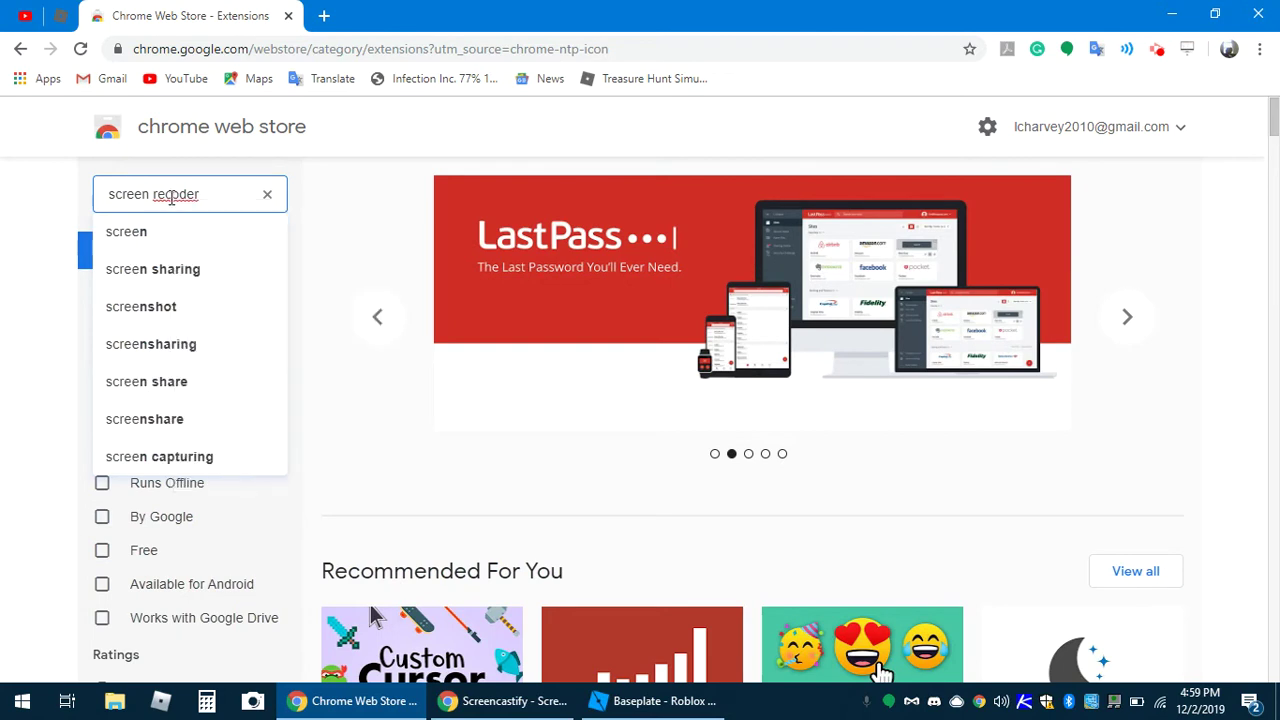
pyautogui.rightClick(170, 197)
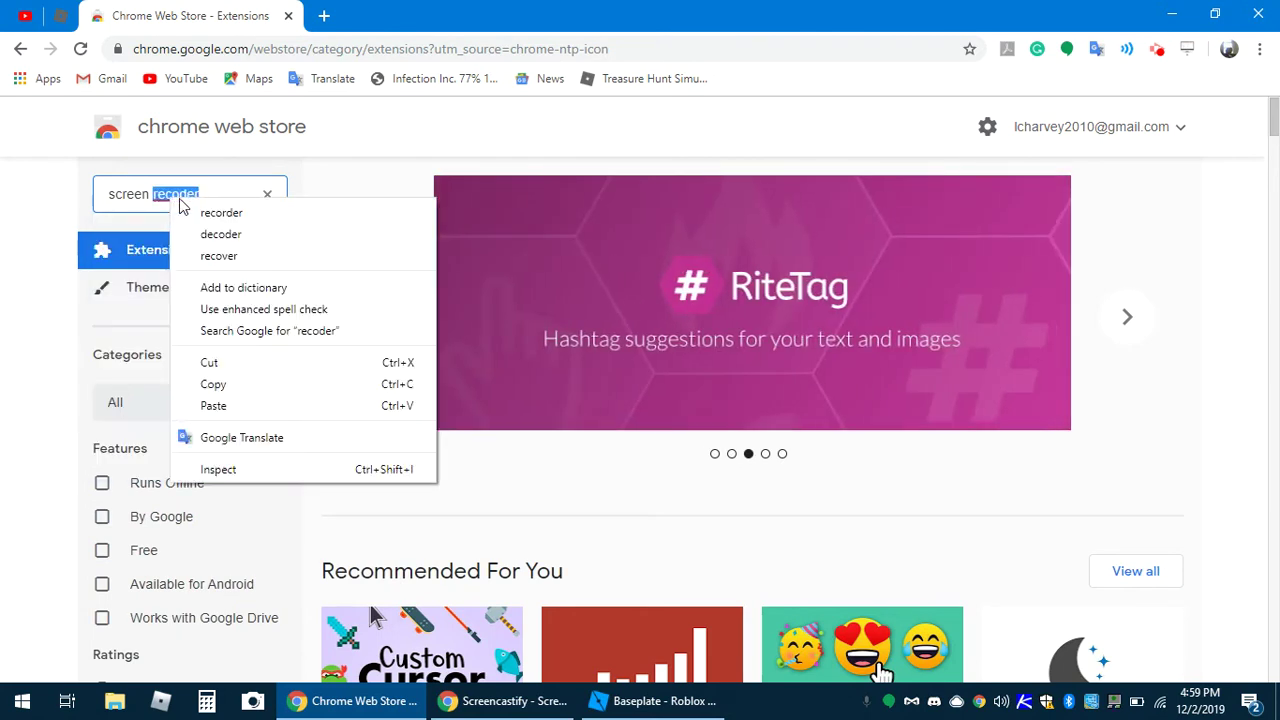
pyautogui.click(196, 212)
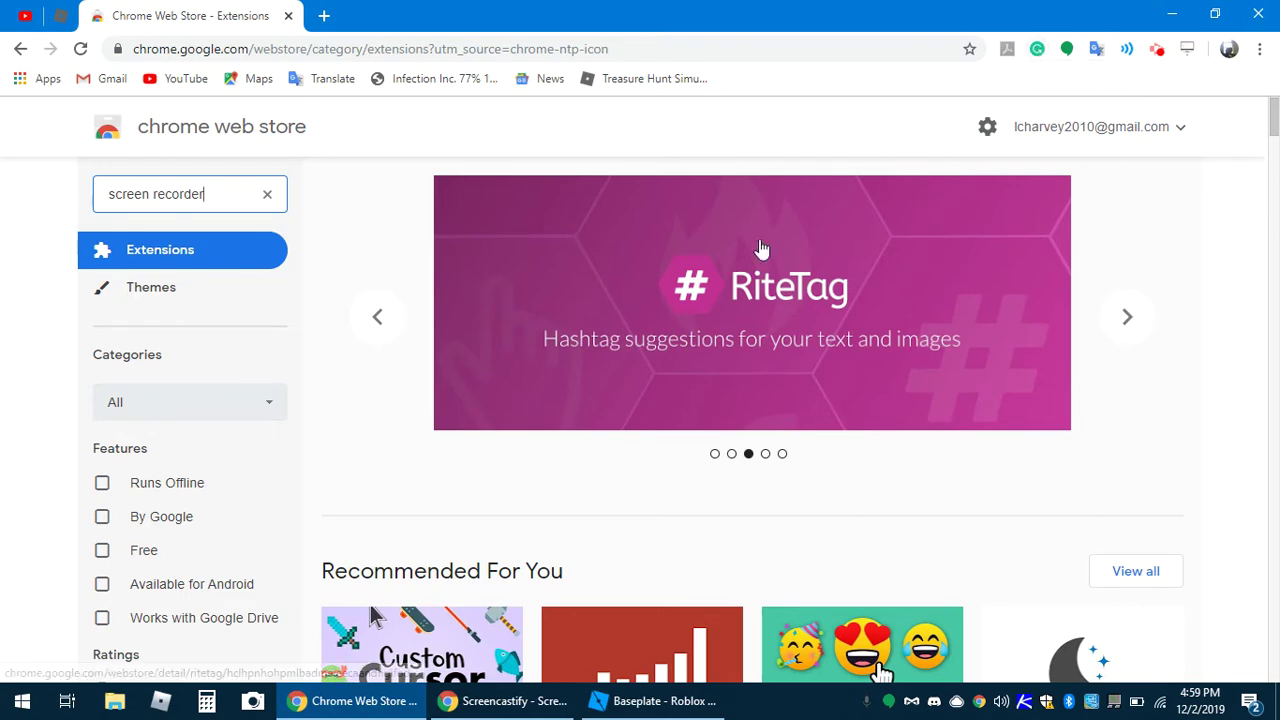
pyautogui.press('Return')
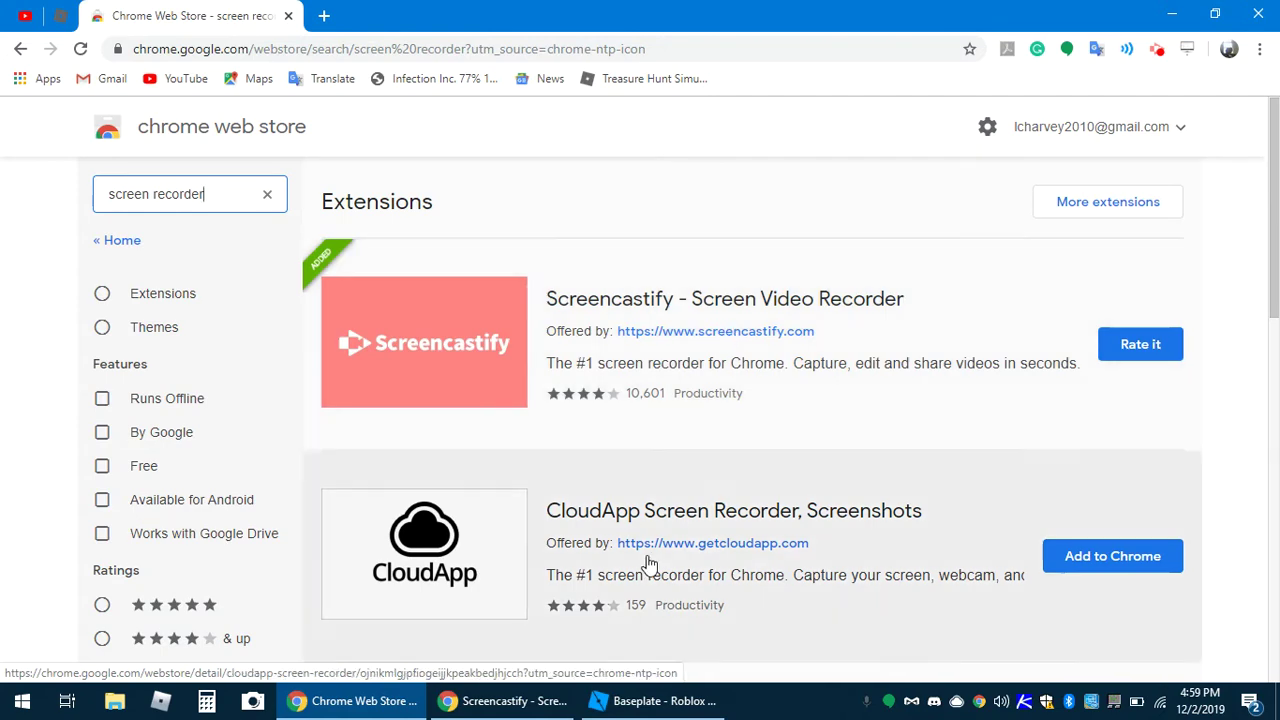
# - Switch back to Roblox Studio and browse the models offered in the Toolbox
pyautogui.hotkey('alt', 'Tab')
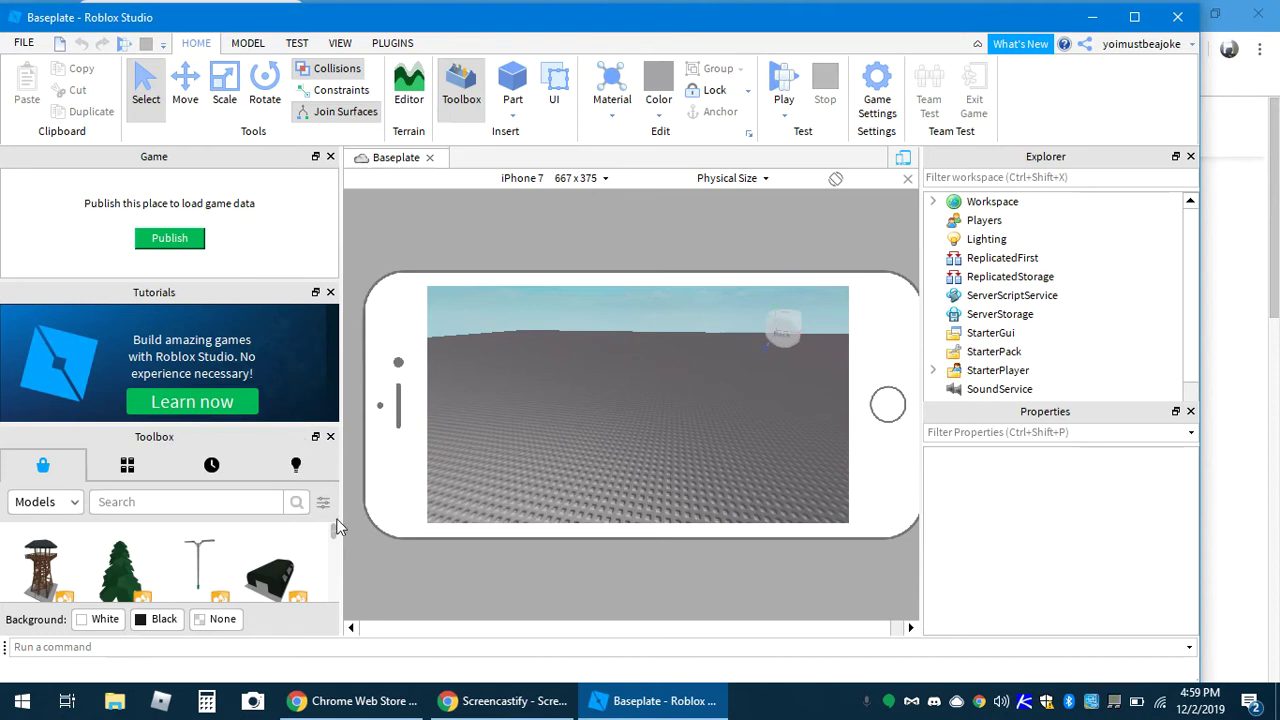
pyautogui.scroll(-2, 336, 545)
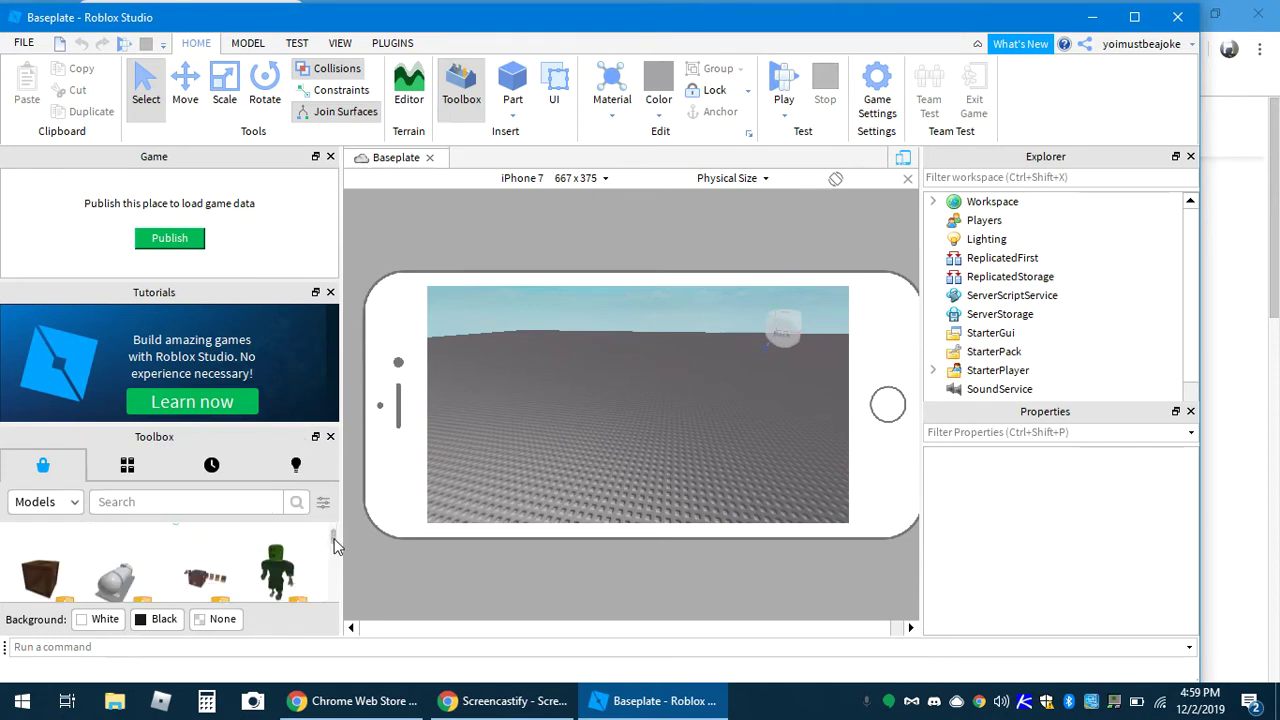
pyautogui.scroll(-2, 336, 545)
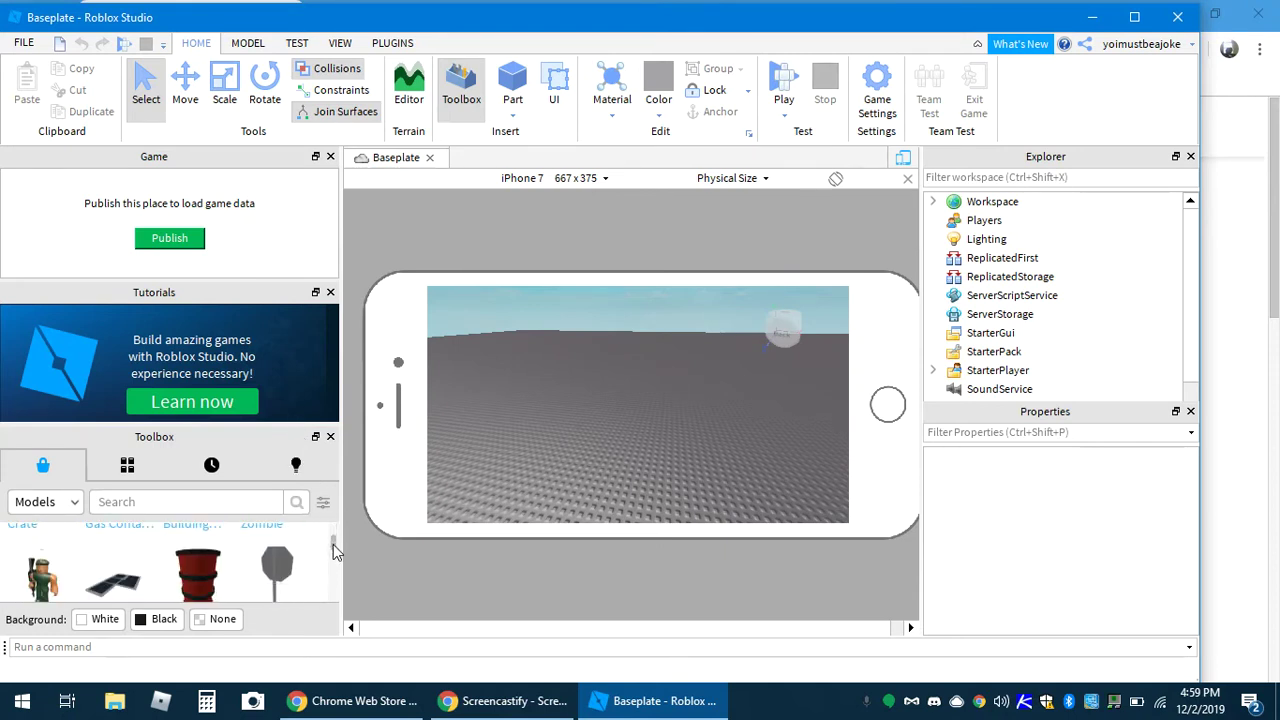
pyautogui.scroll(-4, 333, 544)
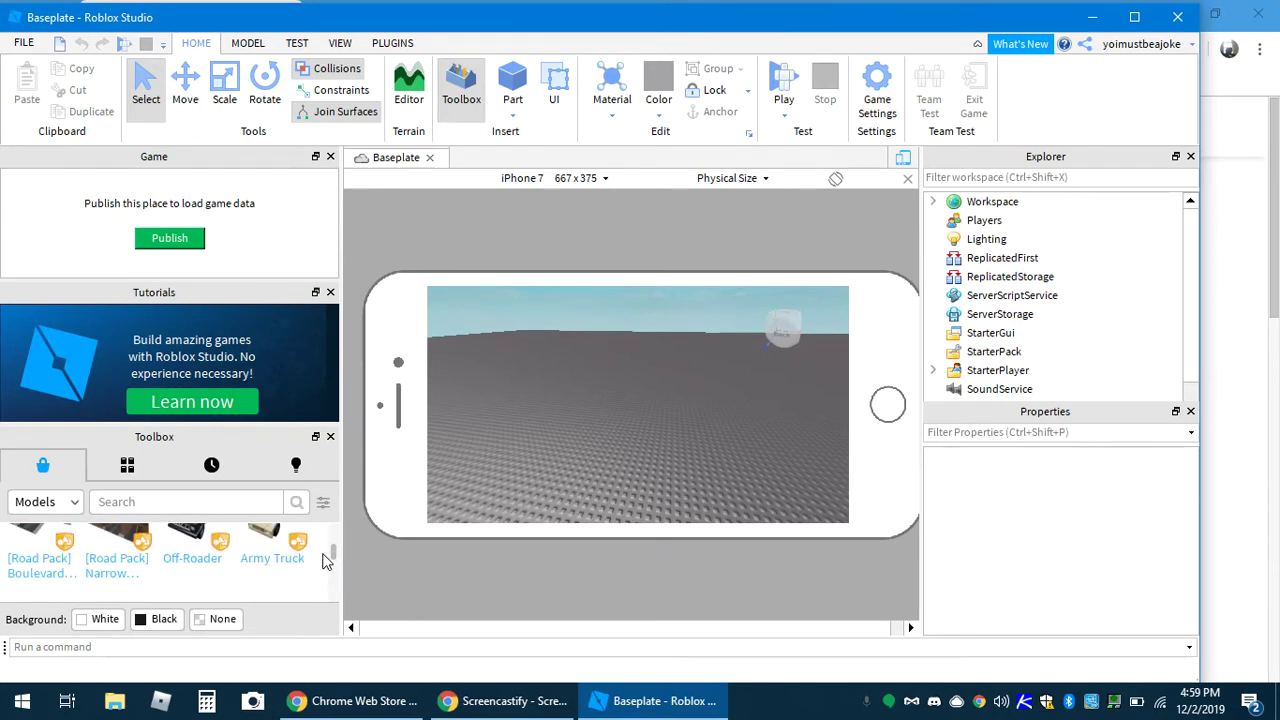
pyautogui.moveTo(331, 553); pyautogui.dragTo(333, 537)
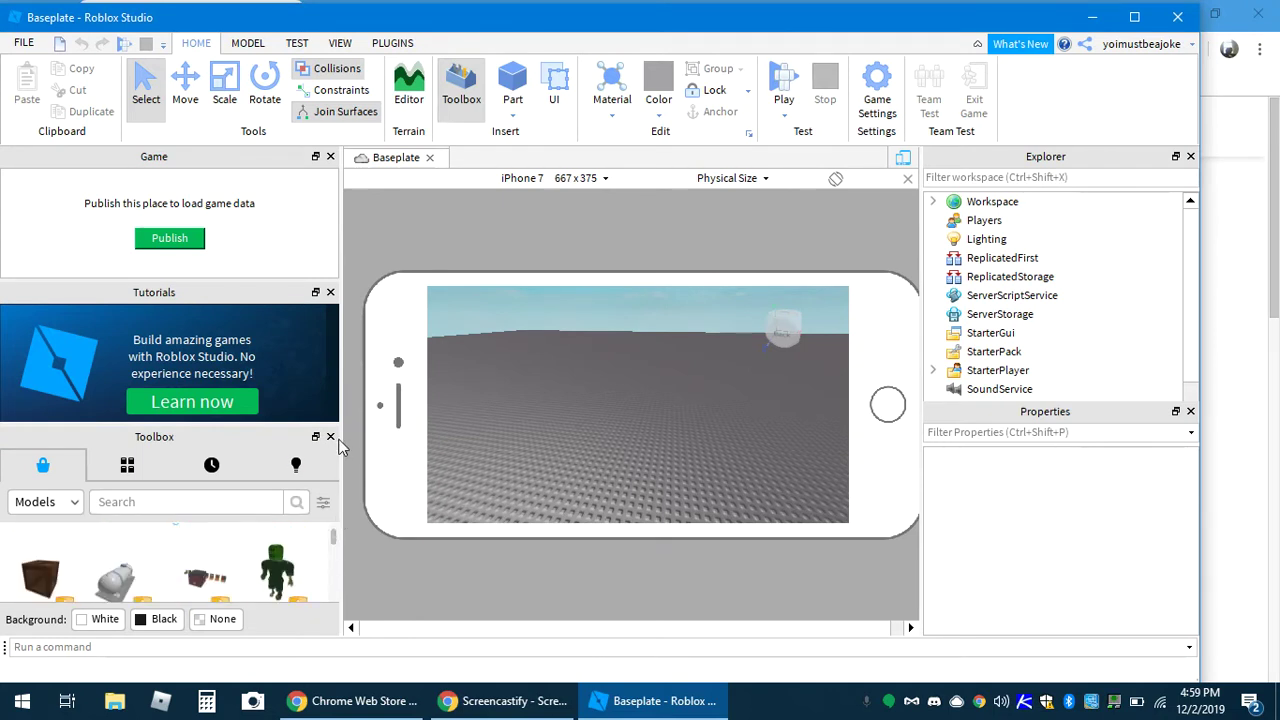
# - Search the Toolbox models for "admin"
pyautogui.click(200, 501)
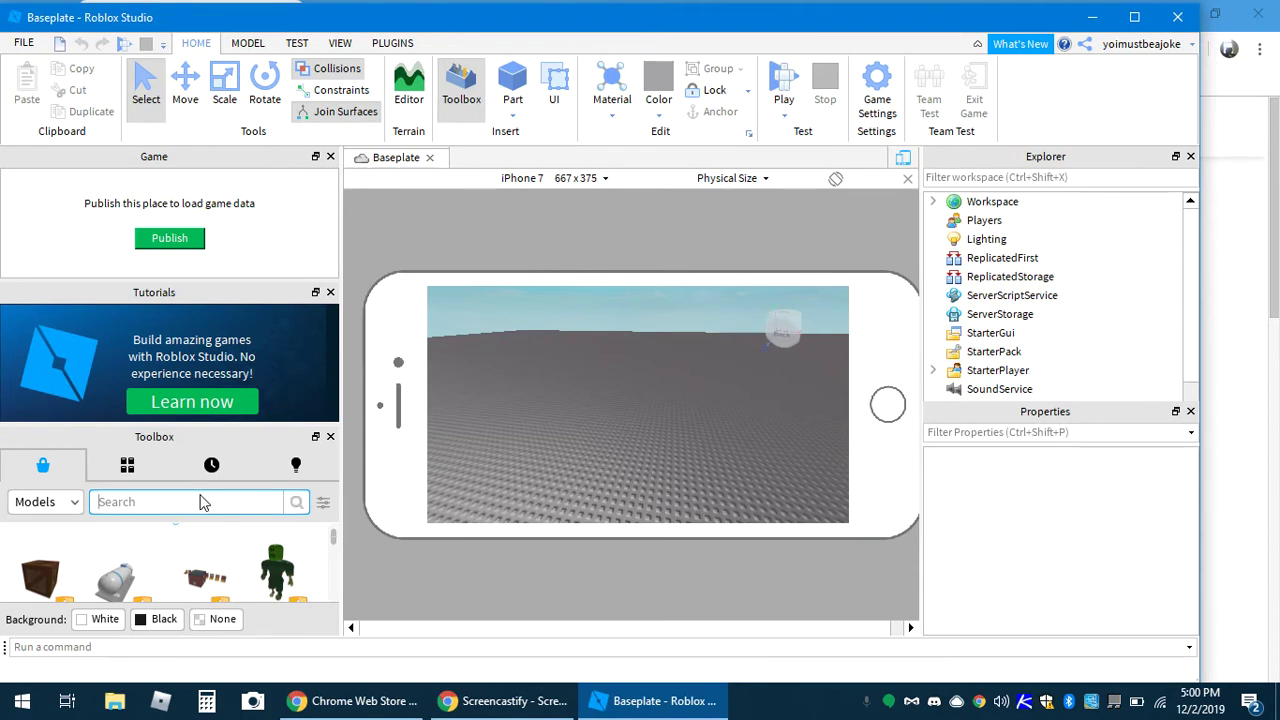
pyautogui.write('a')
pyautogui.press('BackSpace')
pyautogui.write("admin'")
pyautogui.press('Return')
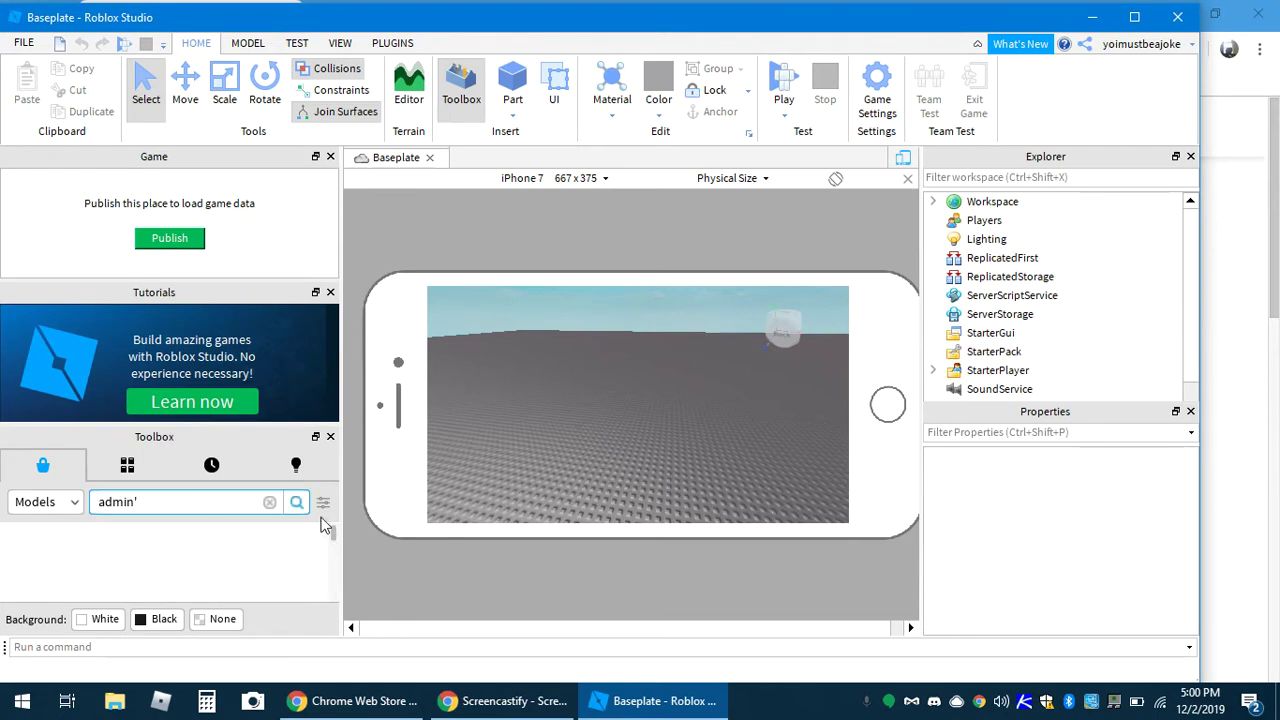
pyautogui.scroll(-3, 332, 545)
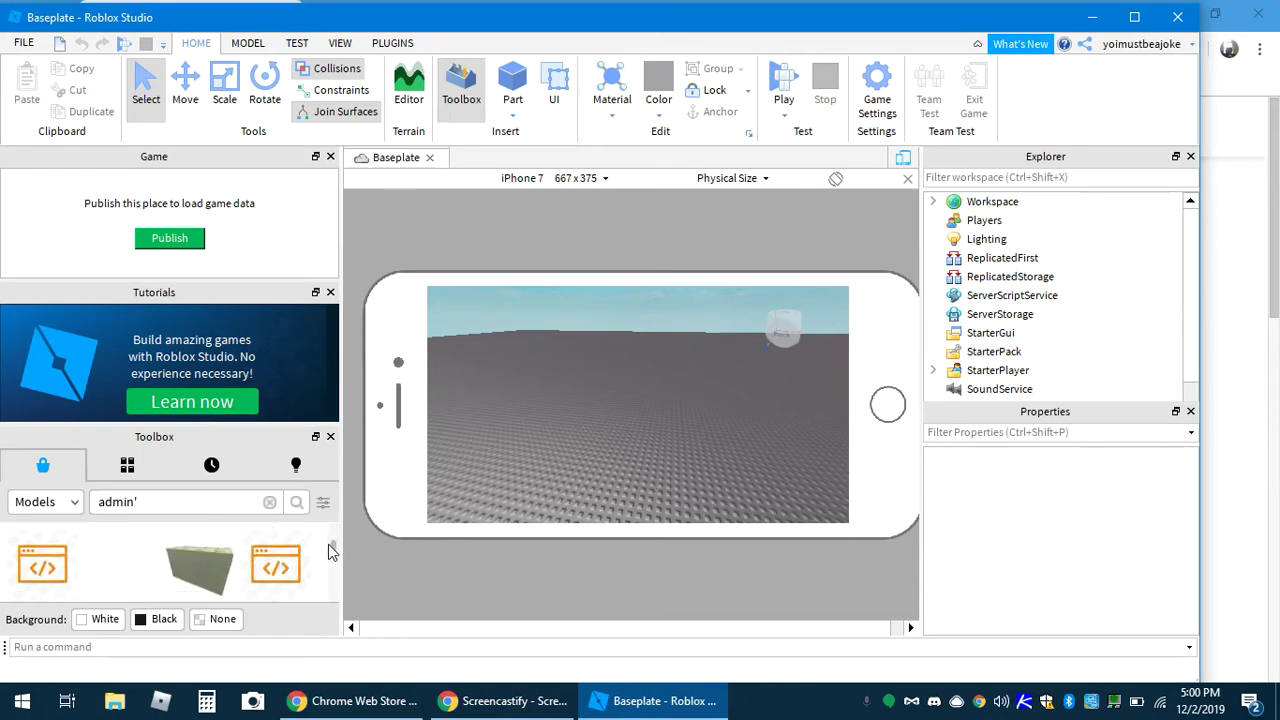
pyautogui.moveTo(328, 560)
pyautogui.mouseDown()
pyautogui.moveTo(327, 573)
pyautogui.moveTo(328, 562)
pyautogui.mouseUp()
pyautogui.scroll(1, 332, 537)
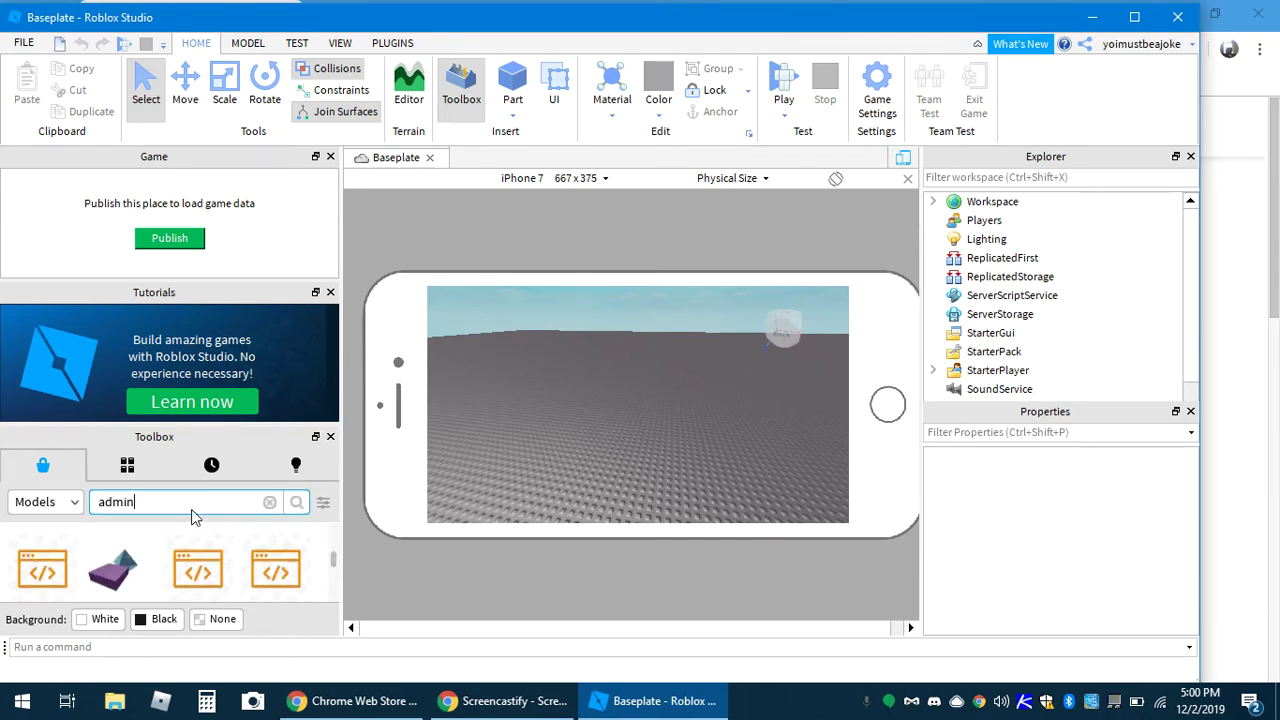
pyautogui.press('Return')
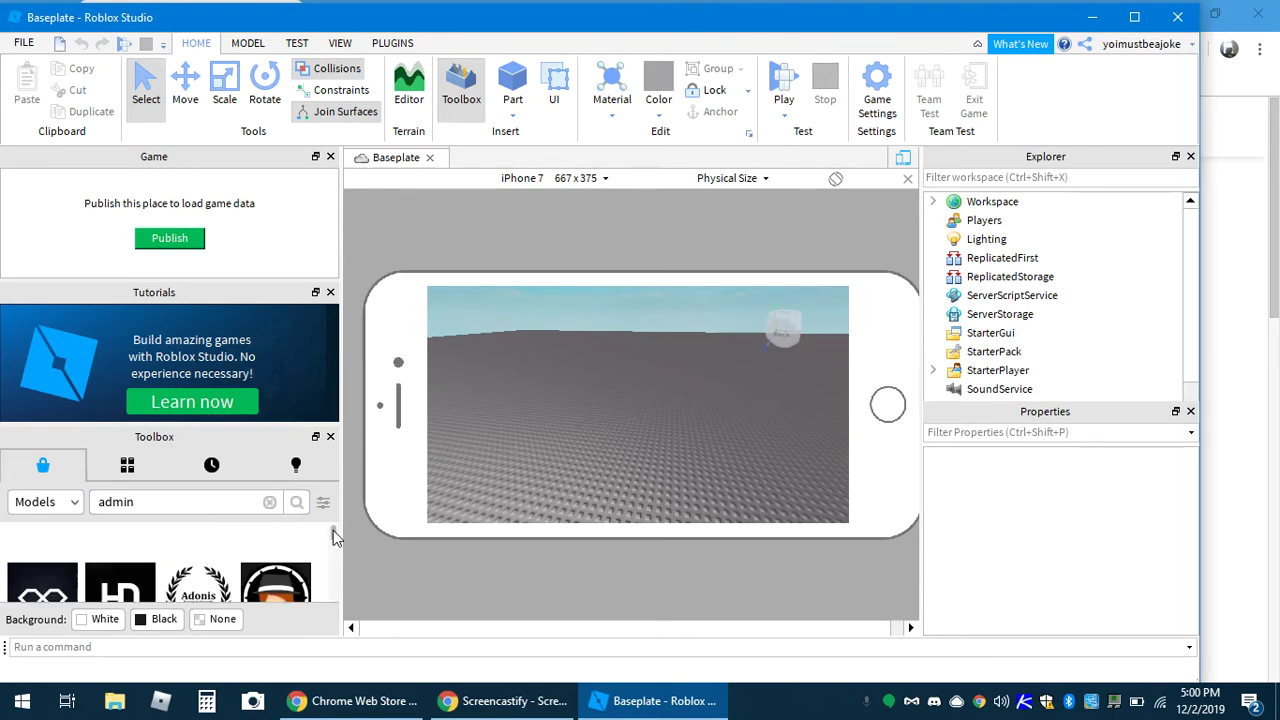
# - Insert the Kohl's Admin model into the baseplate scene and turn off the iPhone 7 device emulation
pyautogui.moveTo(333, 530); pyautogui.dragTo(330, 546)
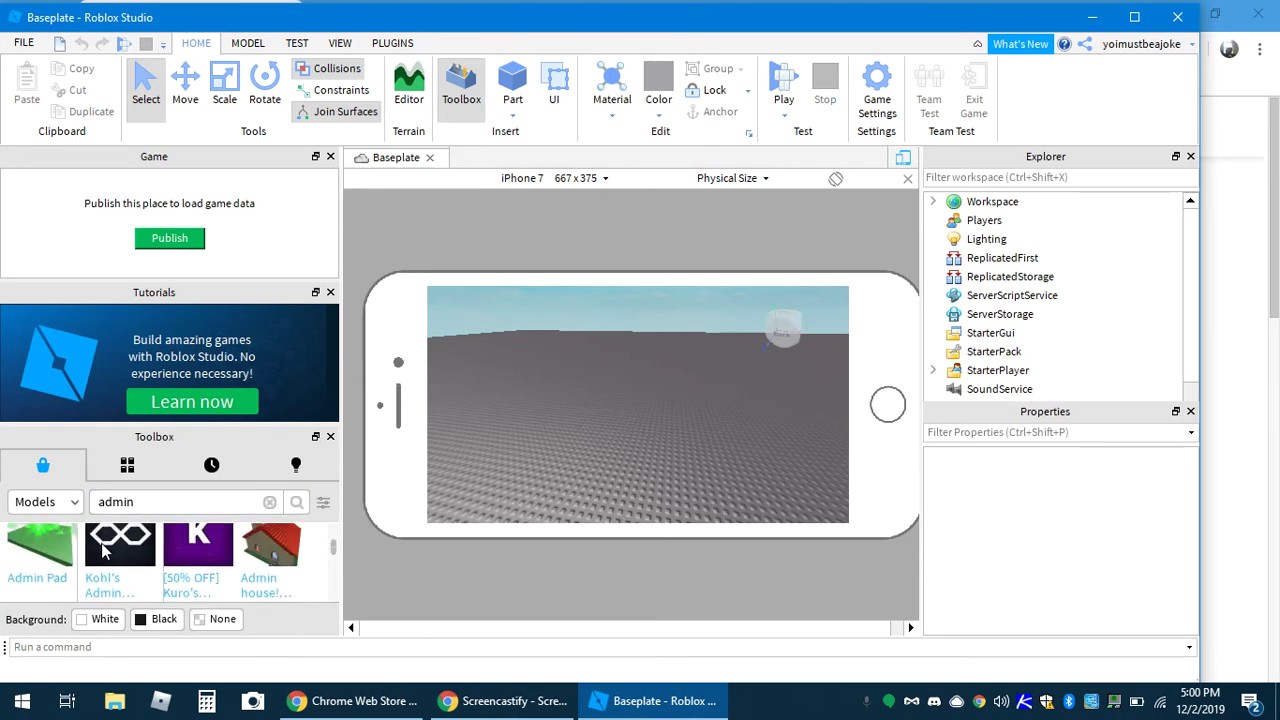
pyautogui.moveTo(105, 550); pyautogui.dragTo(636, 392)
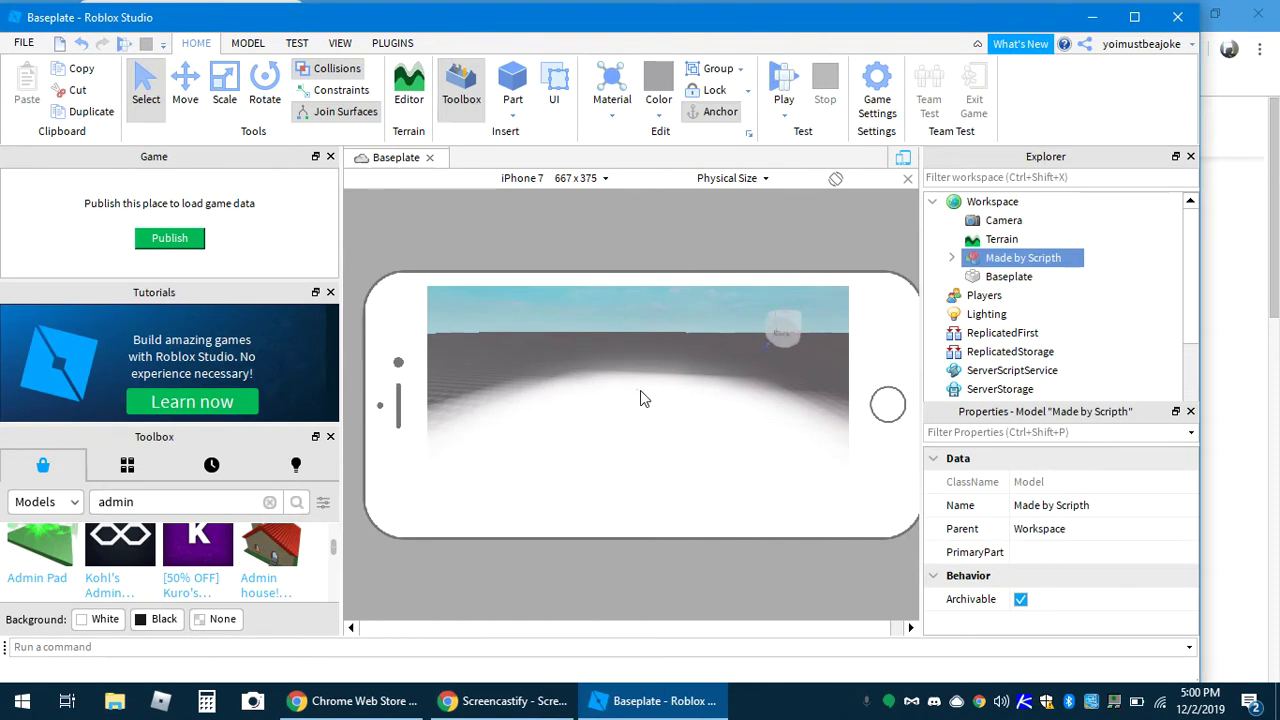
pyautogui.click(903, 158)
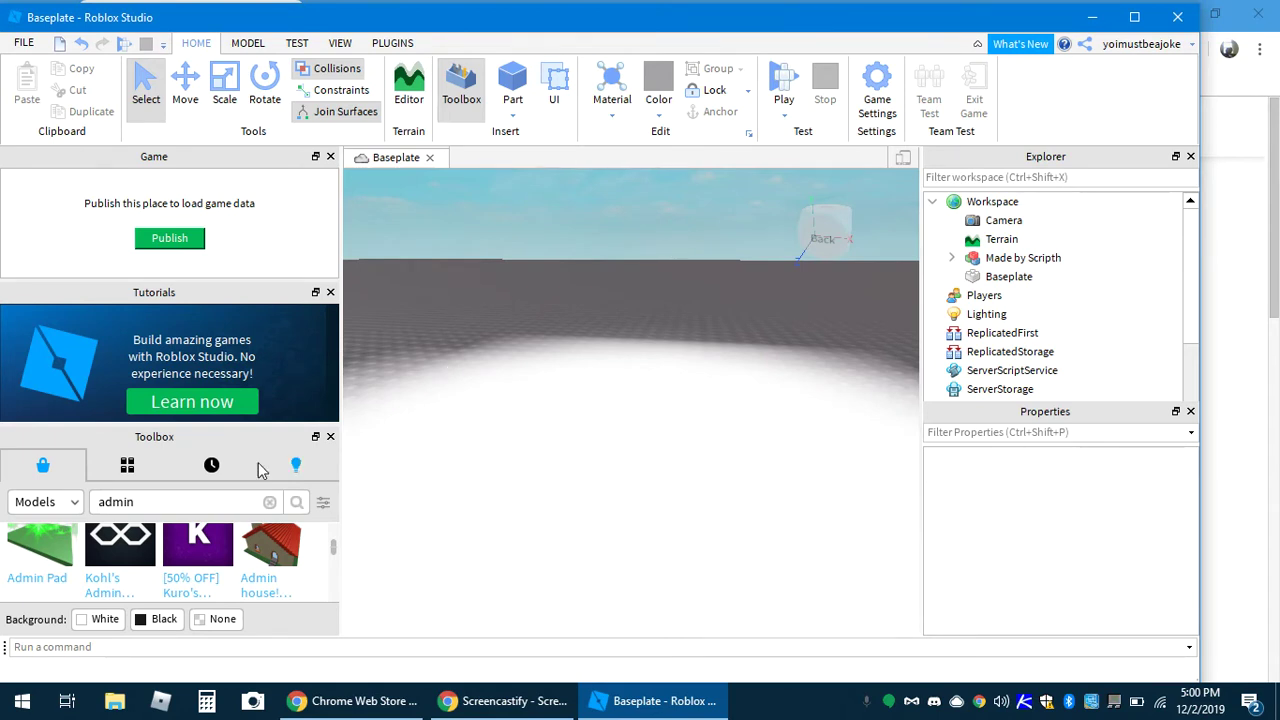
# - Replace the Toolbox search with "obby" and look through the matching models
pyautogui.click(195, 506)
pyautogui.hotkey('ctrl', 'a')
pyautogui.press('BackSpace')
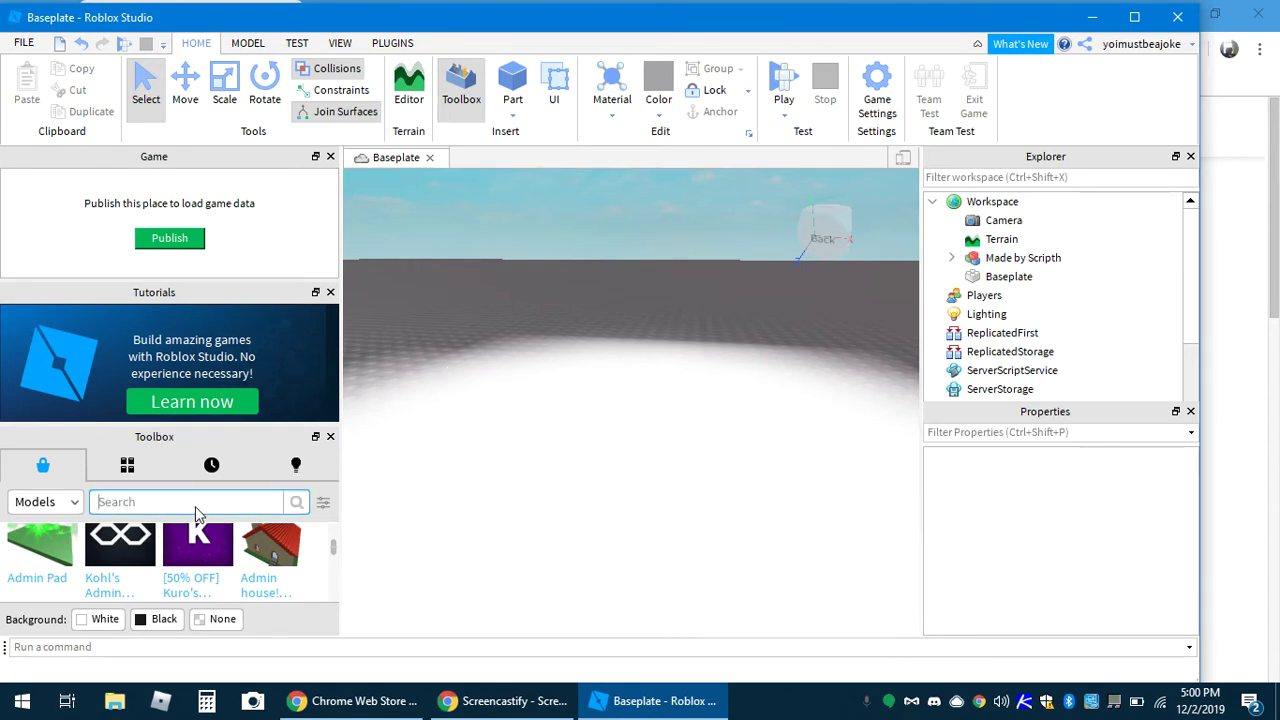
pyautogui.write('obby')
pyautogui.press('Return')
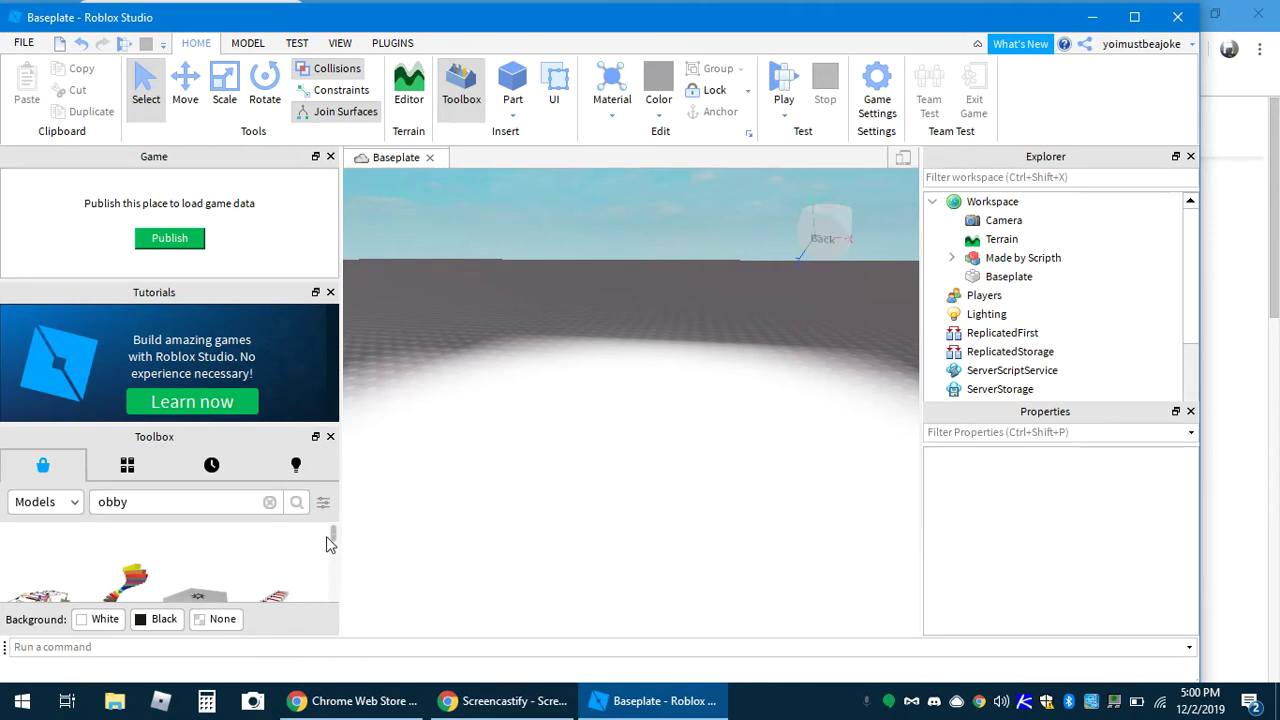
pyautogui.moveTo(331, 534); pyautogui.dragTo(332, 537)
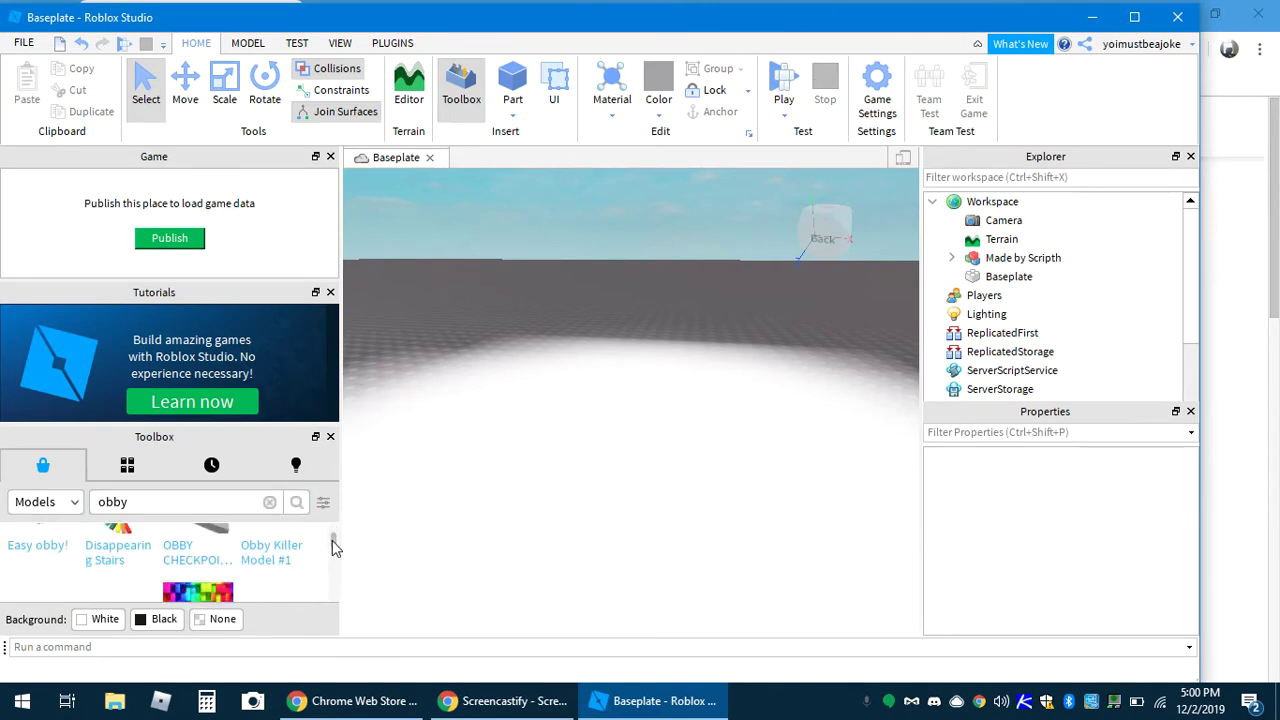
# - Insert the Guess The Path and Lava Checkers! obby models and place them one after the other near the baseplate's far edge
pyautogui.scroll(-2, 332, 540)
pyautogui.scroll(-1, 330, 548)
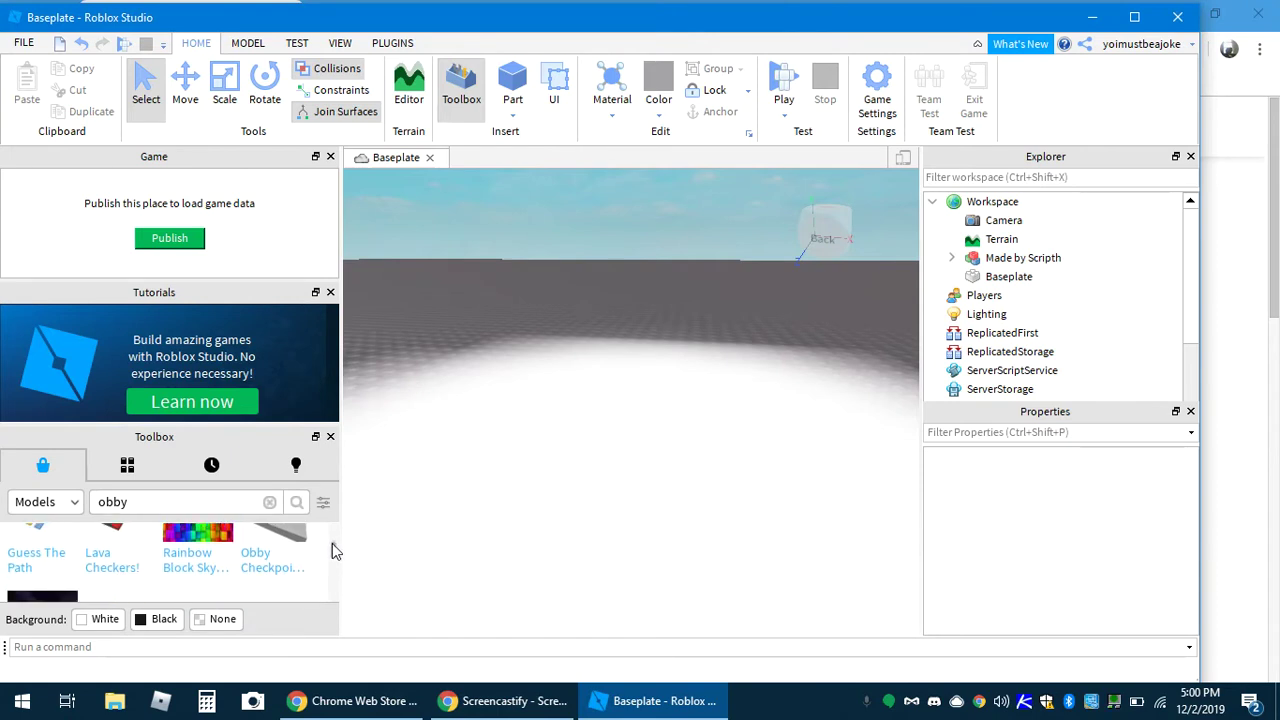
pyautogui.scroll(2, 335, 547)
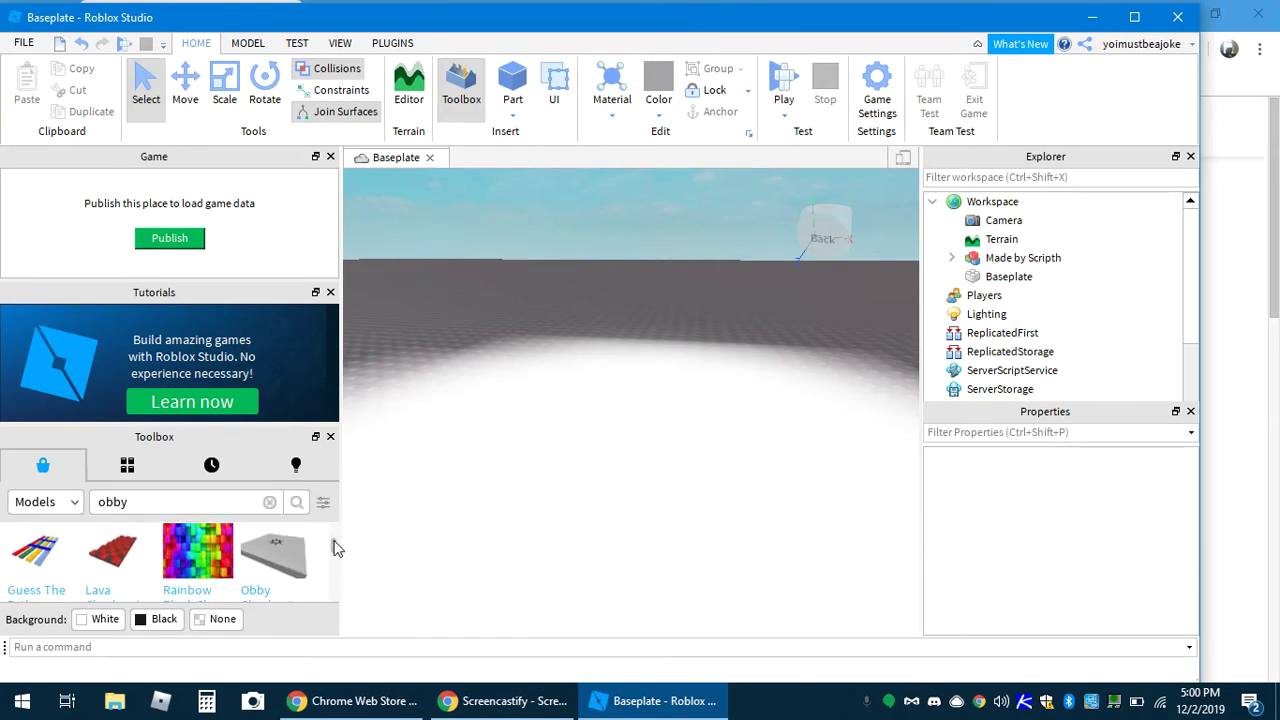
pyautogui.click(32, 582)
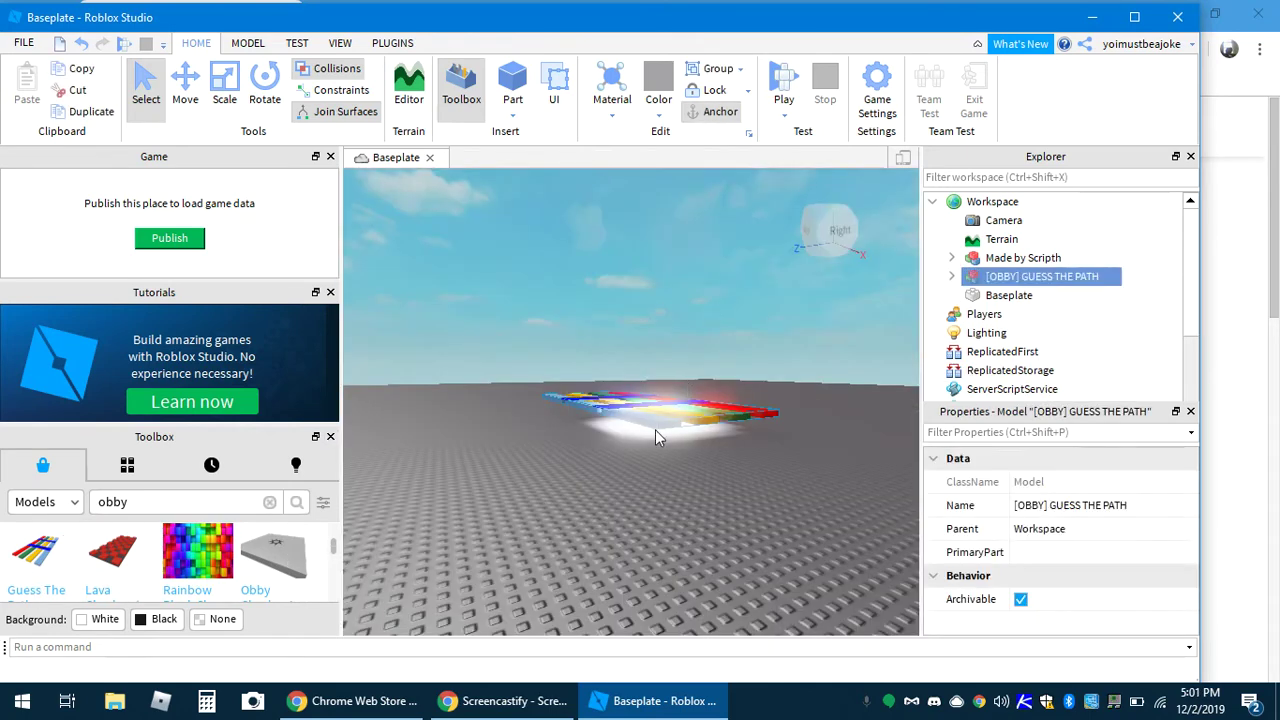
pyautogui.moveTo(655, 429); pyautogui.dragTo(672, 456, button='right')
pyautogui.moveTo(618, 397); pyautogui.dragTo(499, 320)
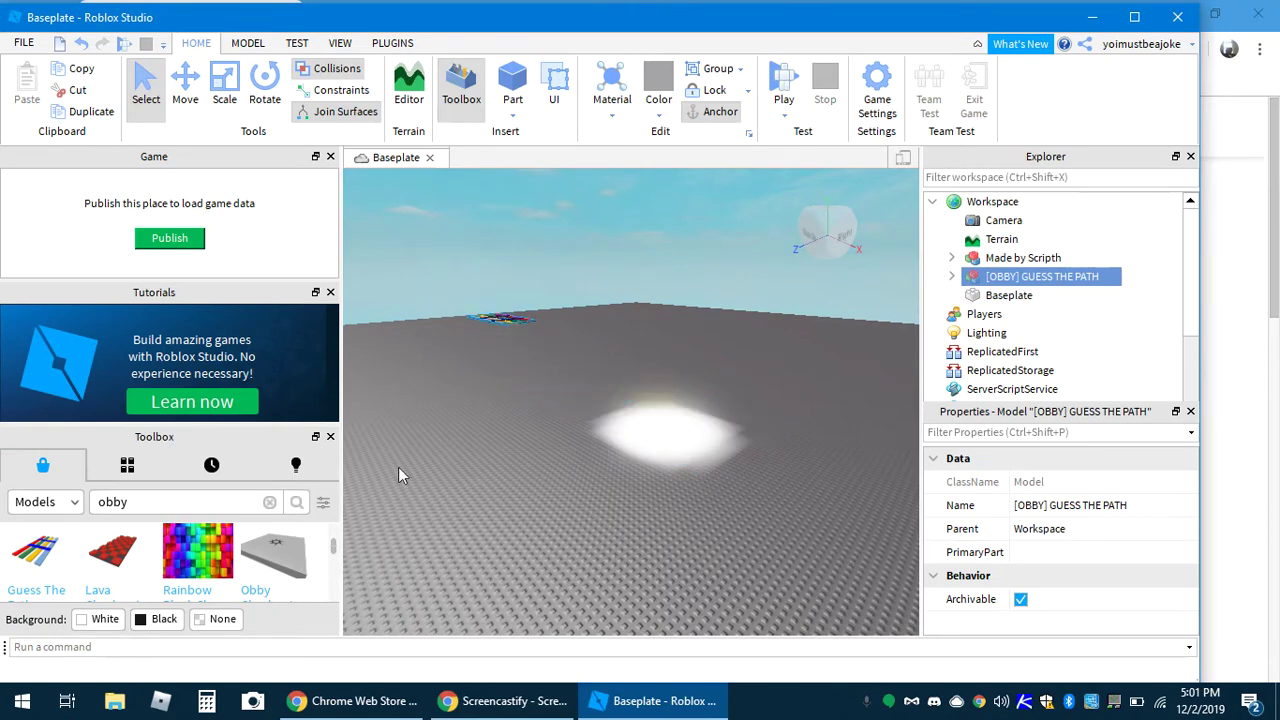
pyautogui.click(120, 560)
pyautogui.moveTo(610, 406); pyautogui.dragTo(532, 346)
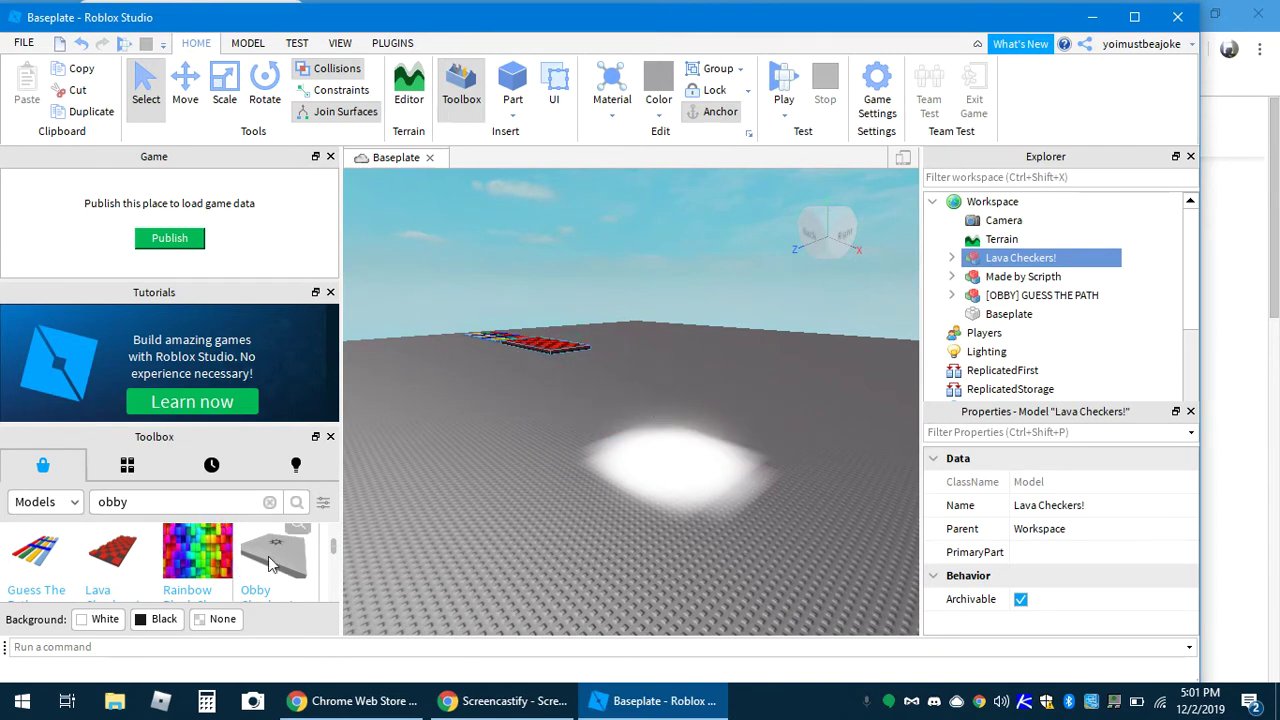
# - Replace the Toolbox search with "walls" and look through the matching models
pyautogui.moveTo(126, 513); pyautogui.dragTo(88, 513)
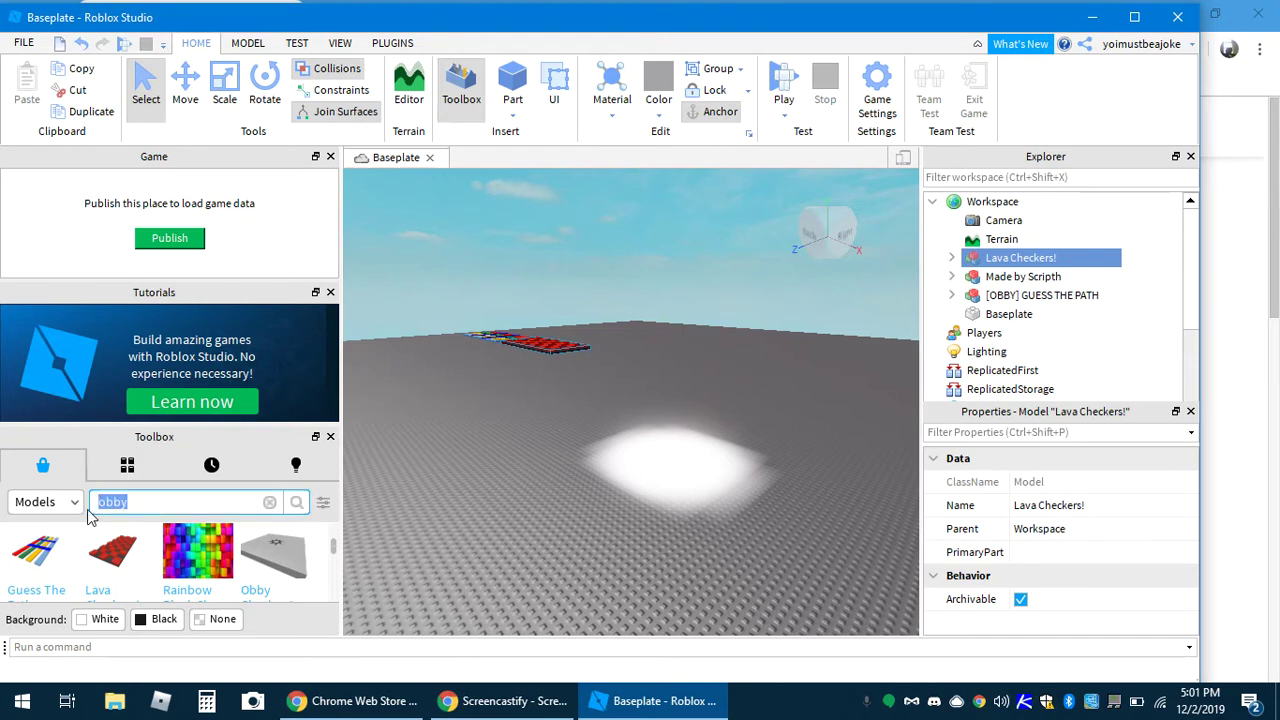
pyautogui.write('walls')
pyautogui.press('Return')
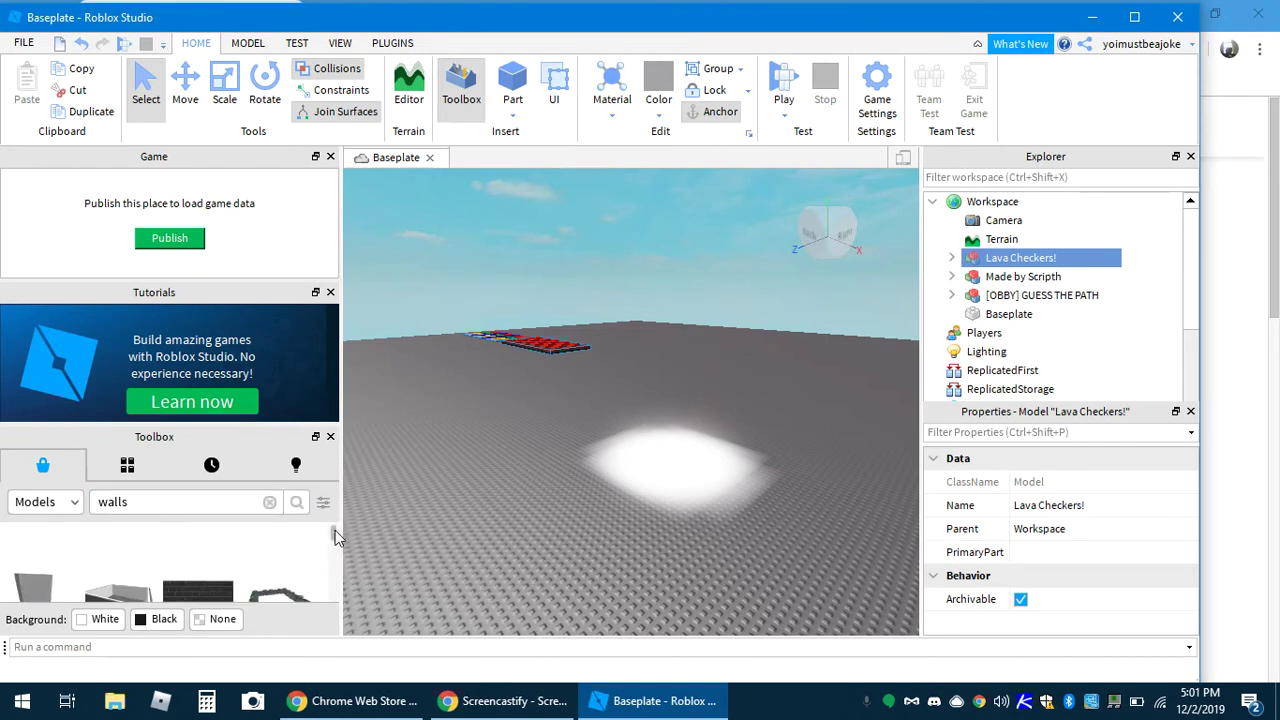
pyautogui.moveTo(335, 530); pyautogui.dragTo(334, 547)
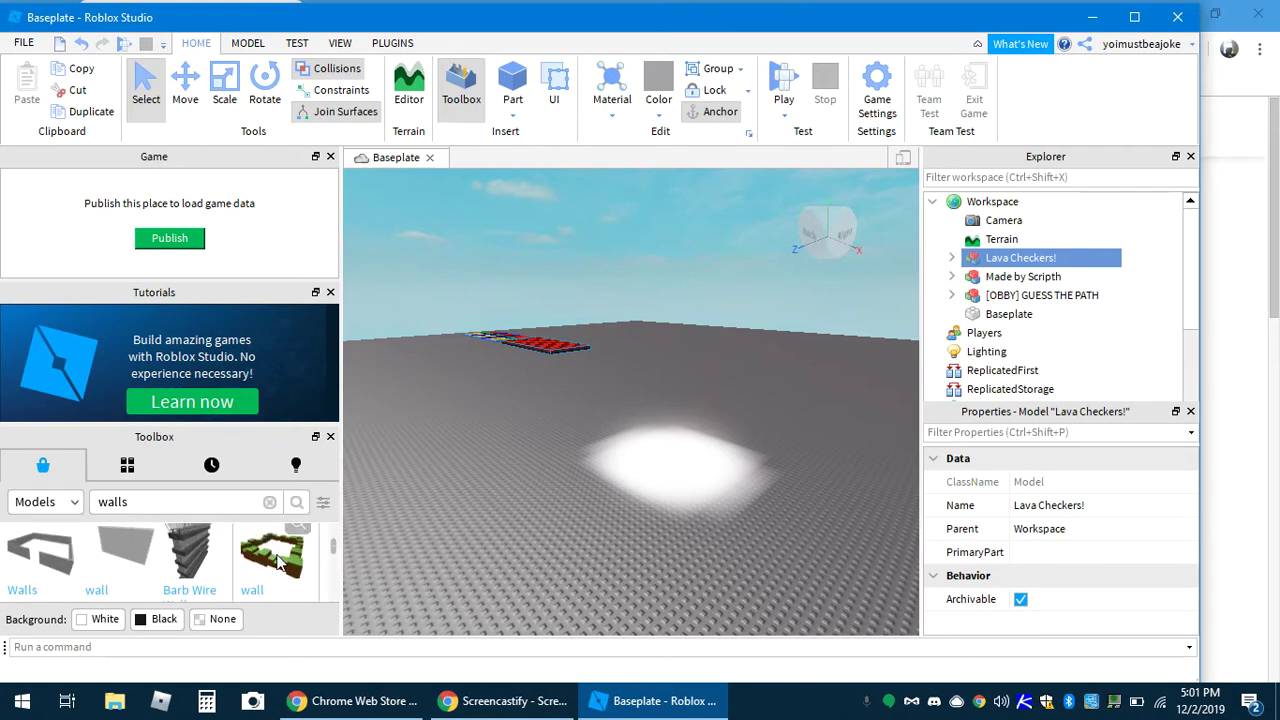
# - Insert the grass-topped brown wall model, move it so it encloses the baseplate, and clear the selection
pyautogui.click(293, 560)
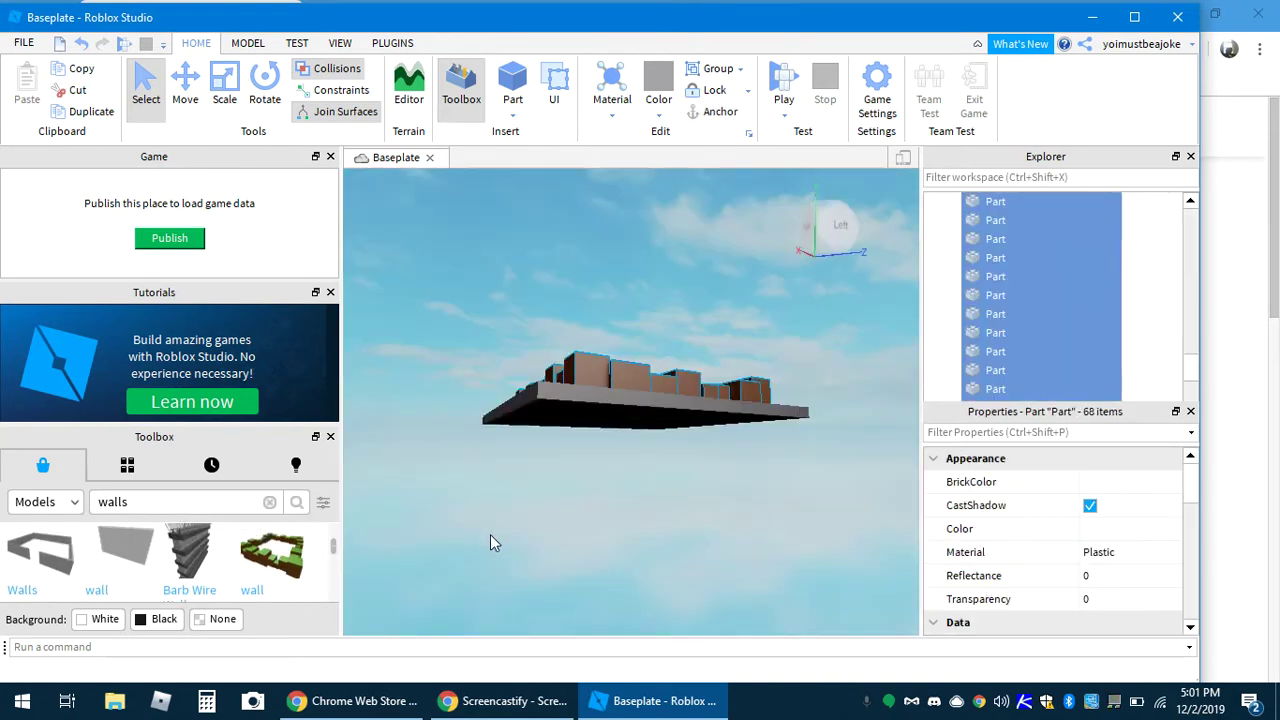
pyautogui.moveTo(617, 466); pyautogui.dragTo(610, 463, button='right')
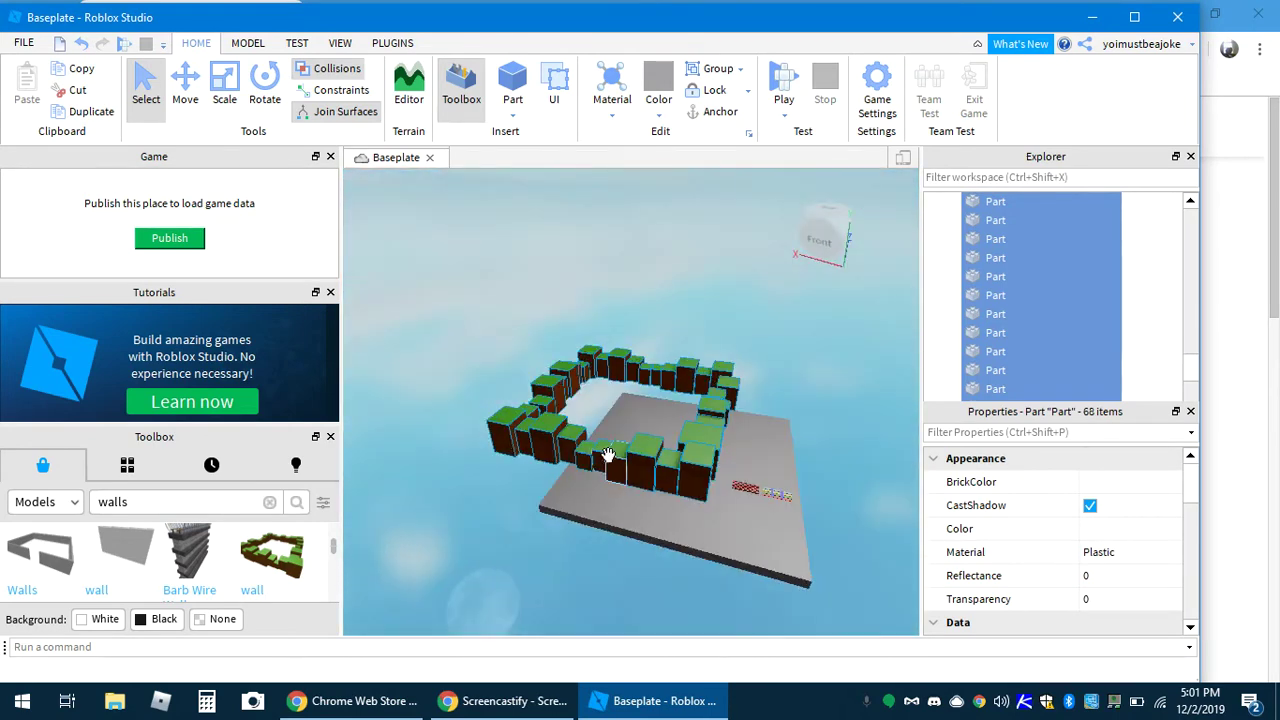
pyautogui.moveTo(697, 495); pyautogui.dragTo(705, 569)
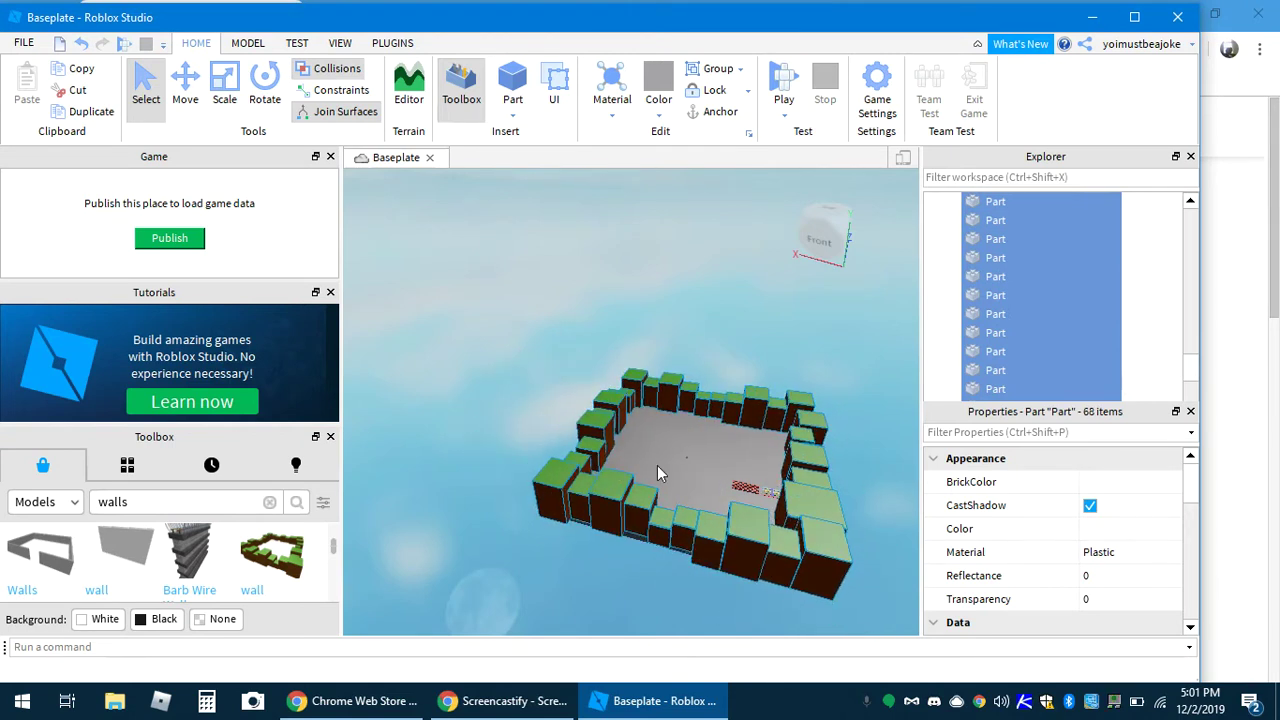
pyautogui.click(657, 465)
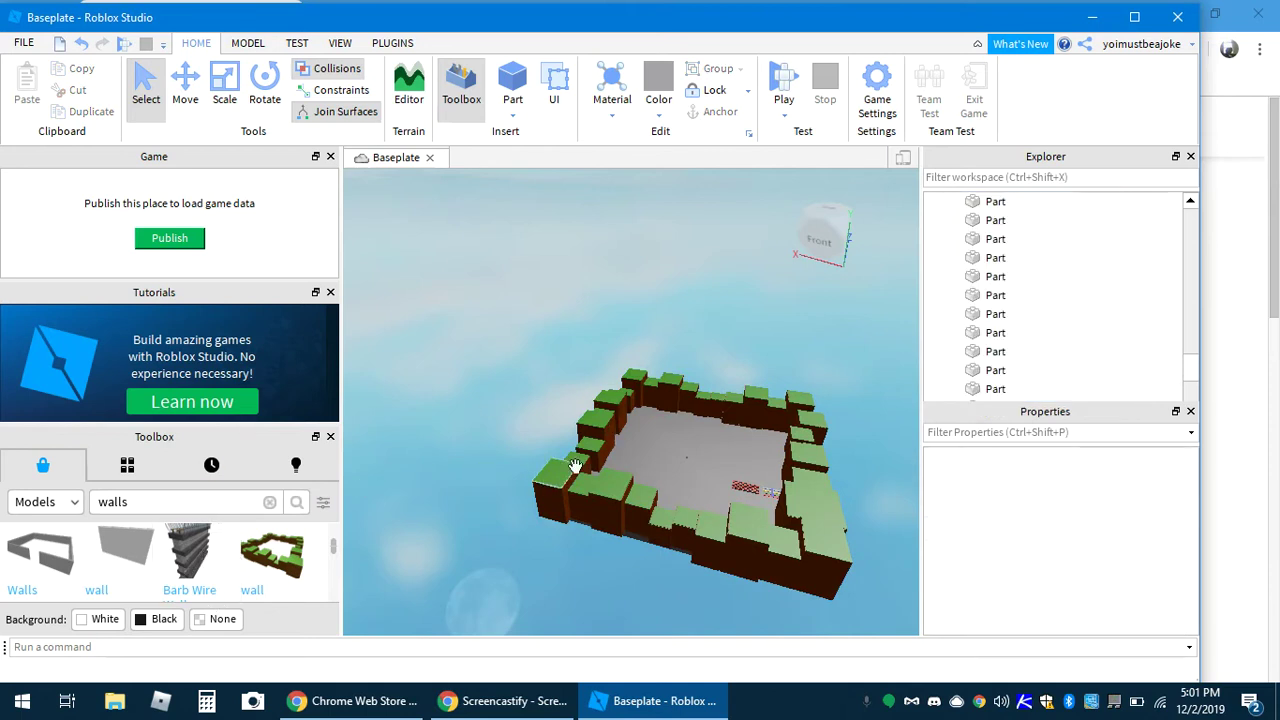
# - Search the Toolbox models for "obbys" and browse to the Random tunnel model
pyautogui.click(145, 503)
pyautogui.press('BackSpace')
pyautogui.press('BackSpace')
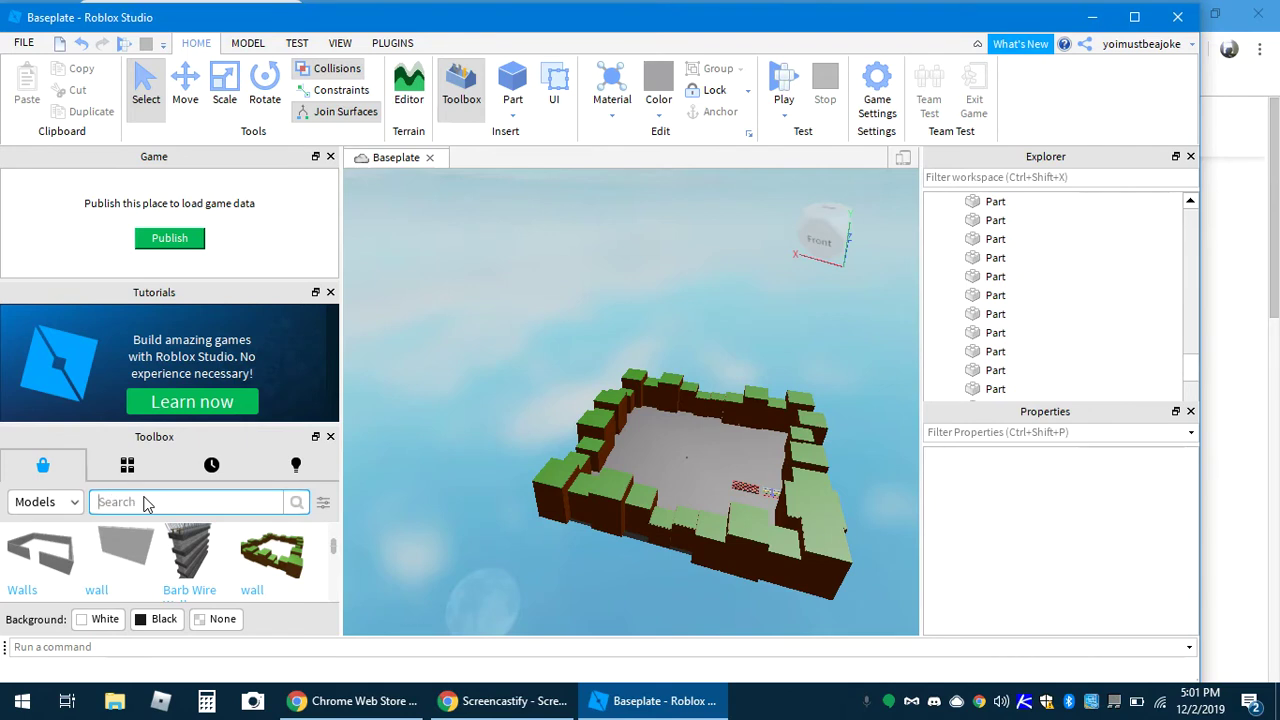
pyautogui.write('obby')
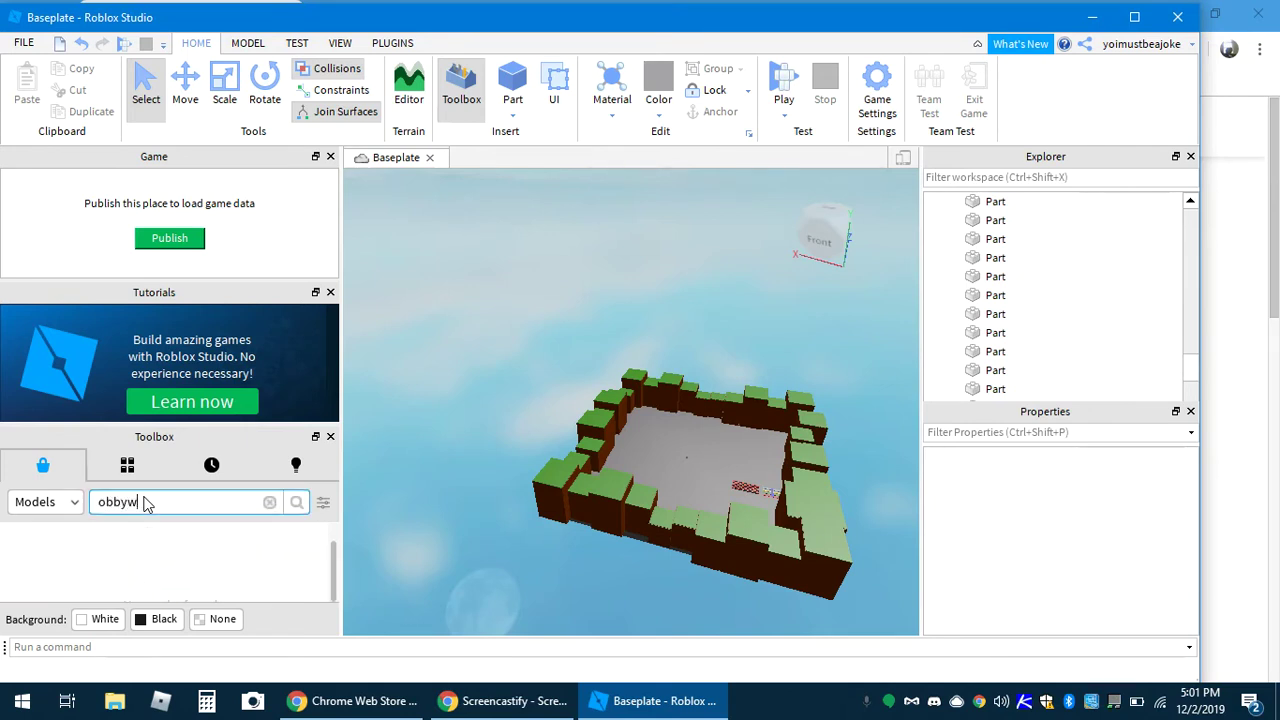
pyautogui.write('s')
pyautogui.press('Return')
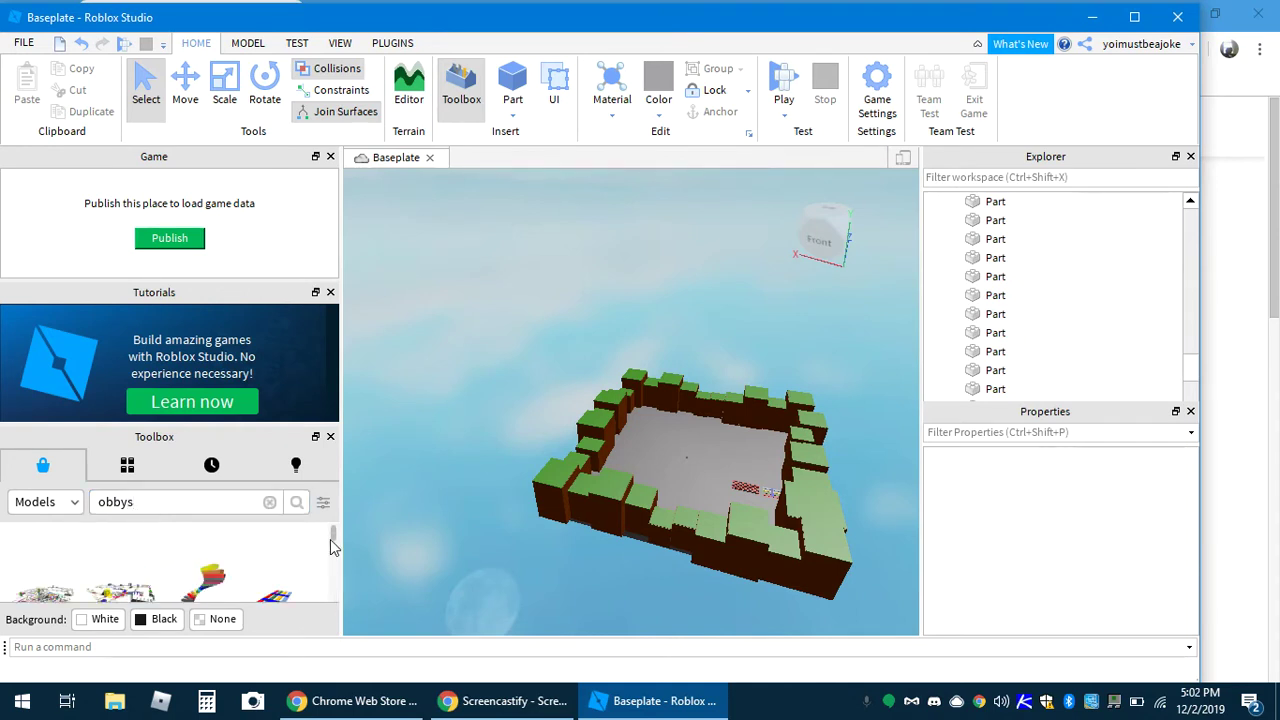
pyautogui.moveTo(332, 530); pyautogui.dragTo(316, 563)
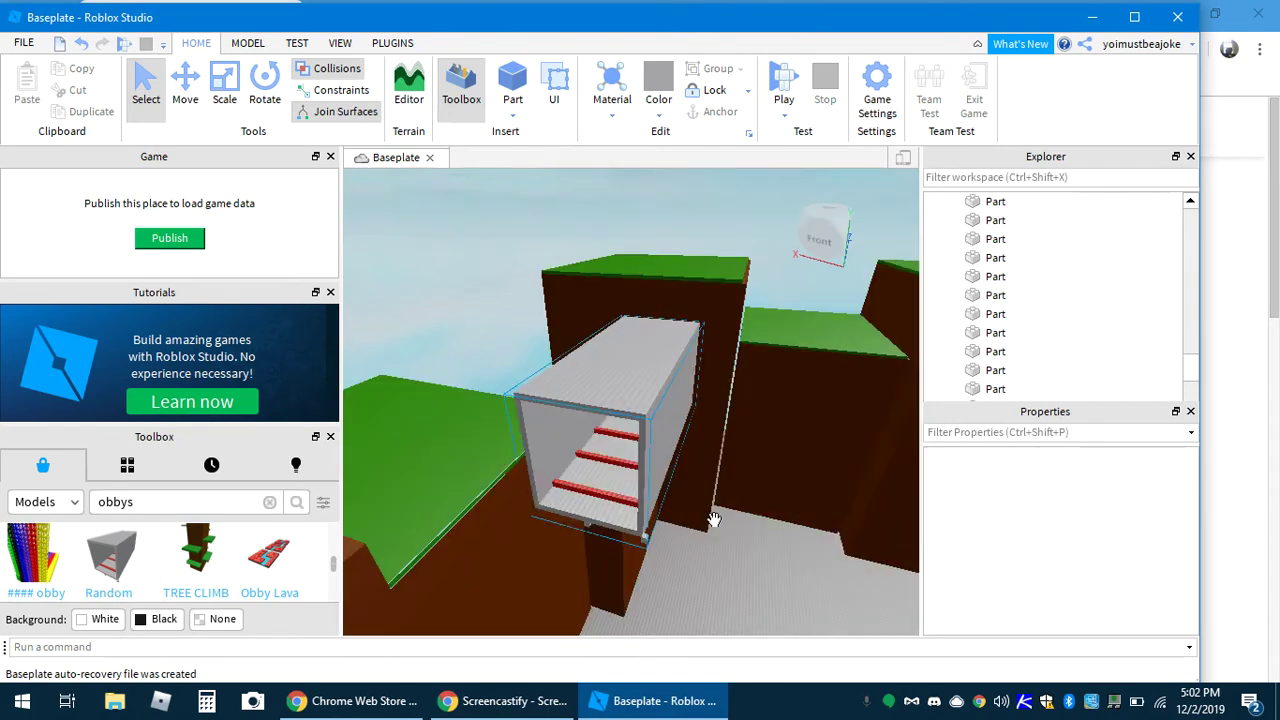
# - Place the grey Random tunnel with red bars on the baseplate at the end of the Lava Checkers path
pyautogui.moveTo(626, 480)
pyautogui.mouseDown()
pyautogui.moveTo(908, 662)
pyautogui.moveTo(802, 509)
pyautogui.moveTo(823, 603)
pyautogui.moveTo(812, 523)
pyautogui.moveTo(659, 703)
pyautogui.moveTo(697, 623)
pyautogui.moveTo(690, 590)
pyautogui.moveTo(775, 551)
pyautogui.moveTo(750, 558)
pyautogui.moveTo(722, 540)
pyautogui.moveTo(700, 560)
pyautogui.mouseUp()
pyautogui.press('d')
pyautogui.press('s')
pyautogui.click(618, 548)
pyautogui.moveTo(618, 548)
pyautogui.mouseDown(button='right')
pyautogui.moveTo(541, 430)
pyautogui.moveTo(617, 547)
pyautogui.mouseUp(button='right')
pyautogui.press('w')
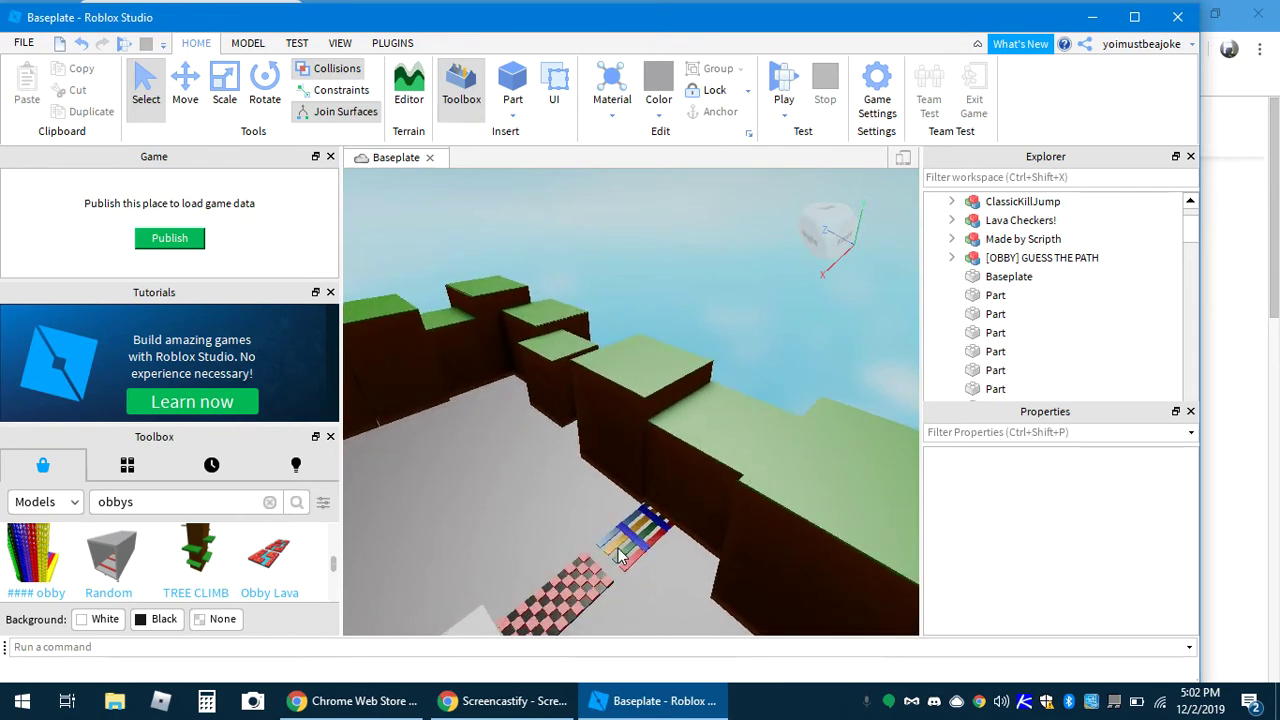
pyautogui.press('w')
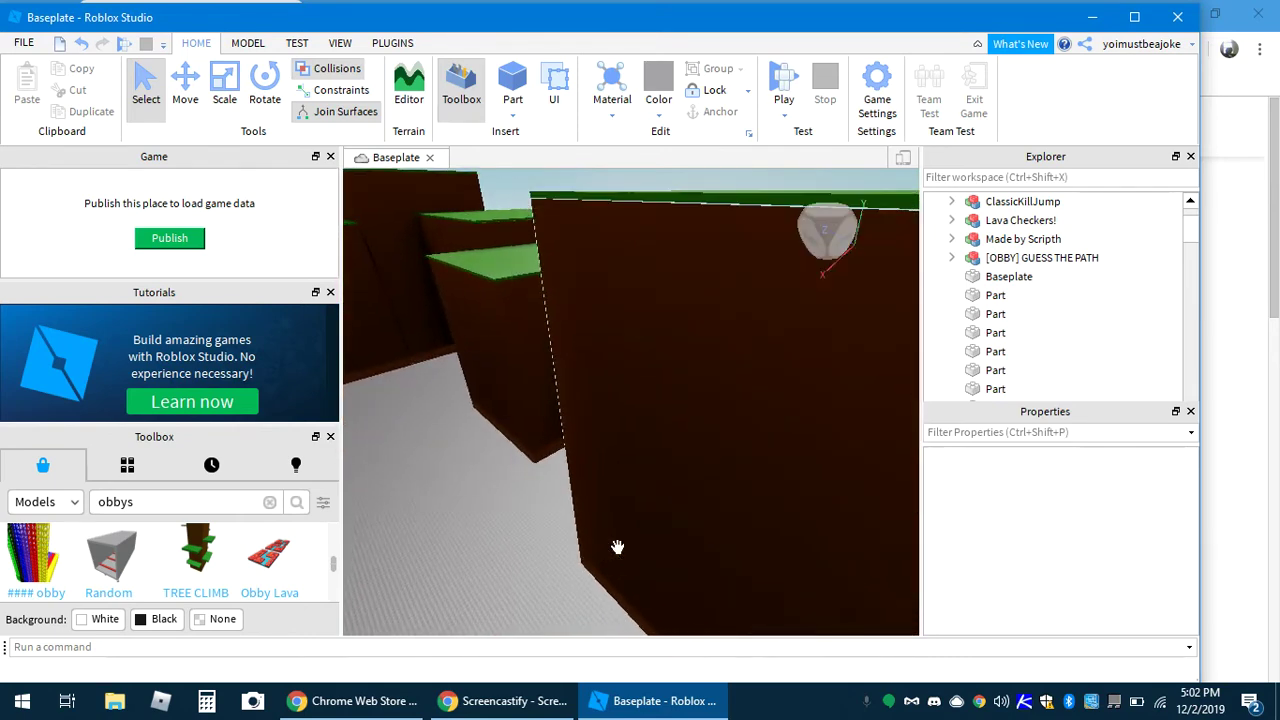
pyautogui.click(618, 548)
pyautogui.moveTo(618, 548); pyautogui.dragTo(618, 548, button='right')
pyautogui.press('s')
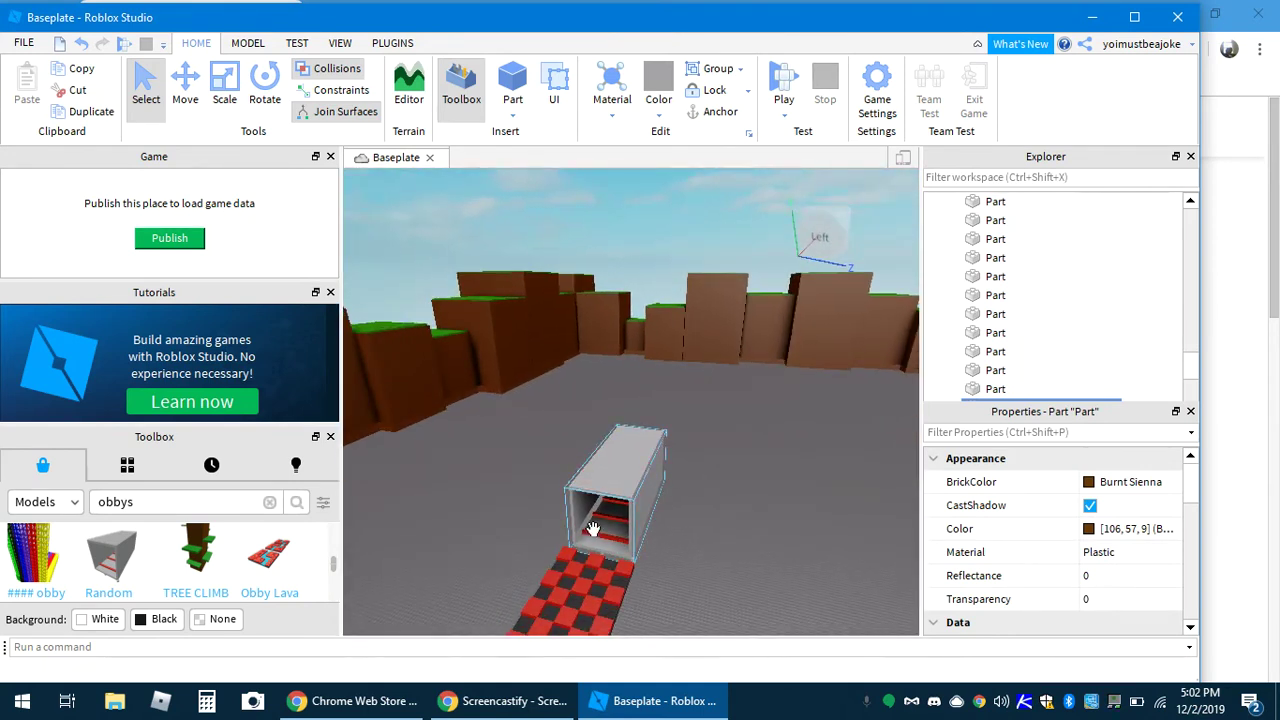
pyautogui.click(700, 481)
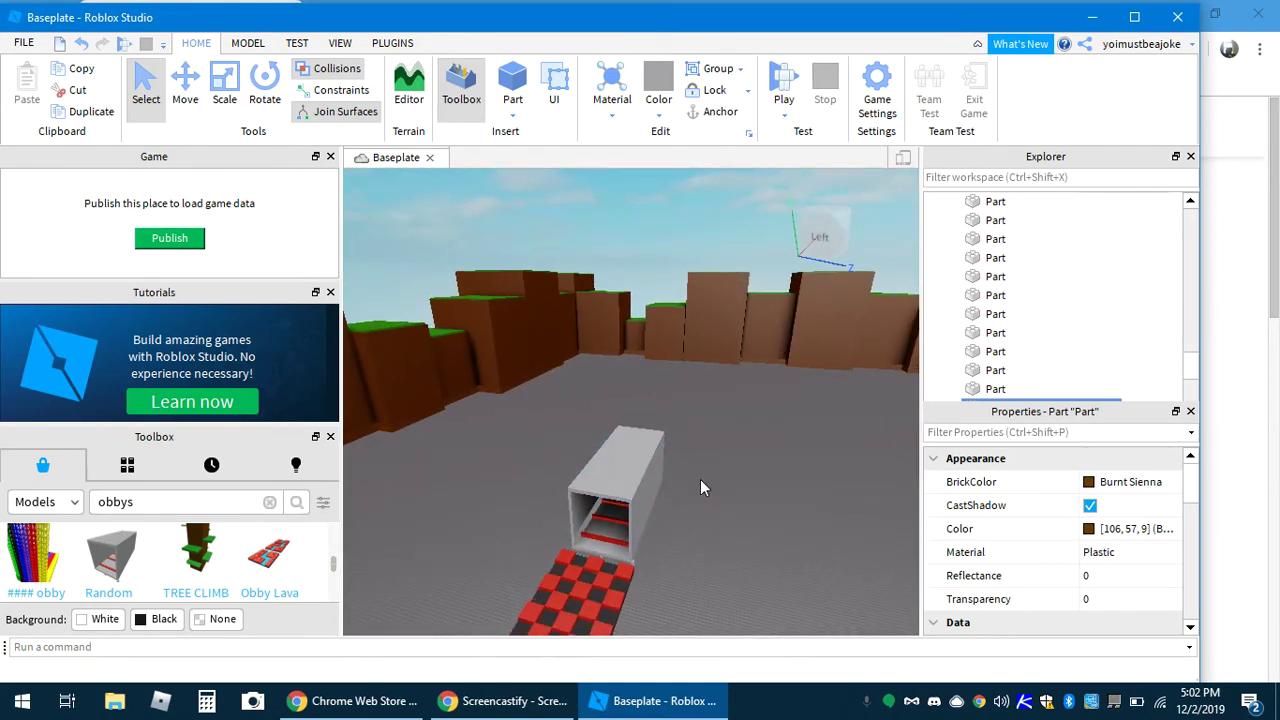
pyautogui.press('s')
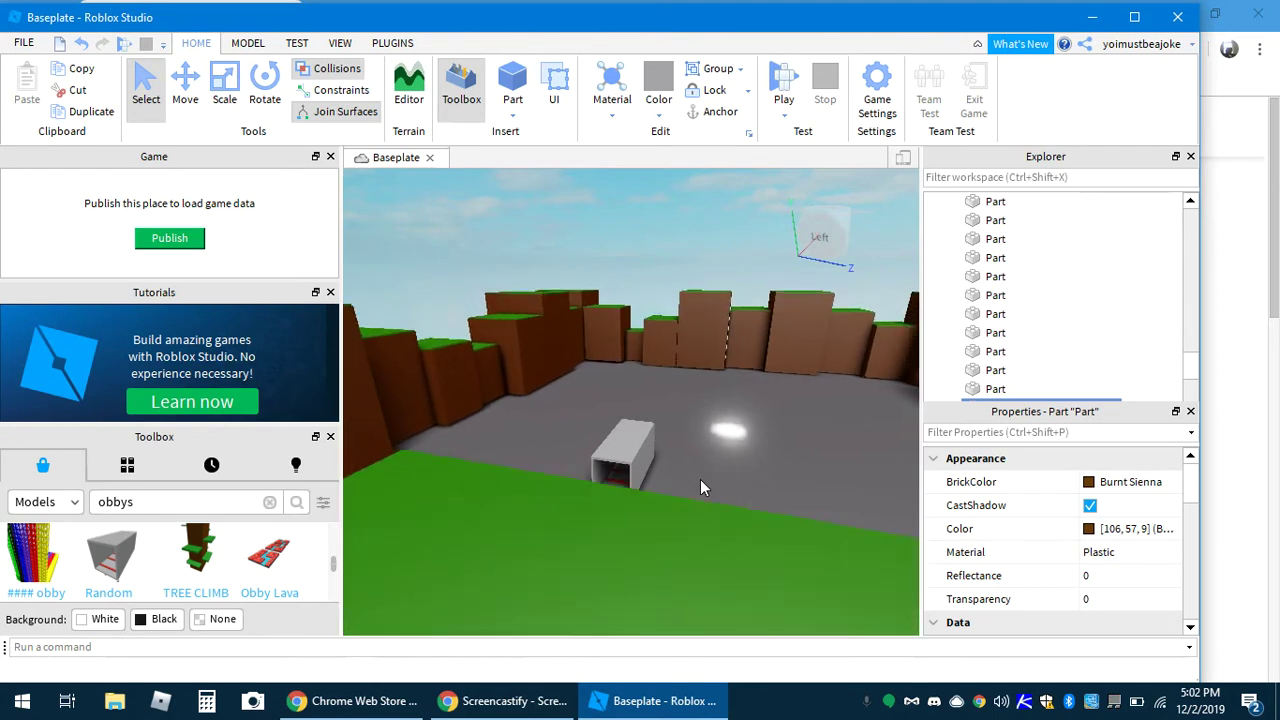
pyautogui.press('s')
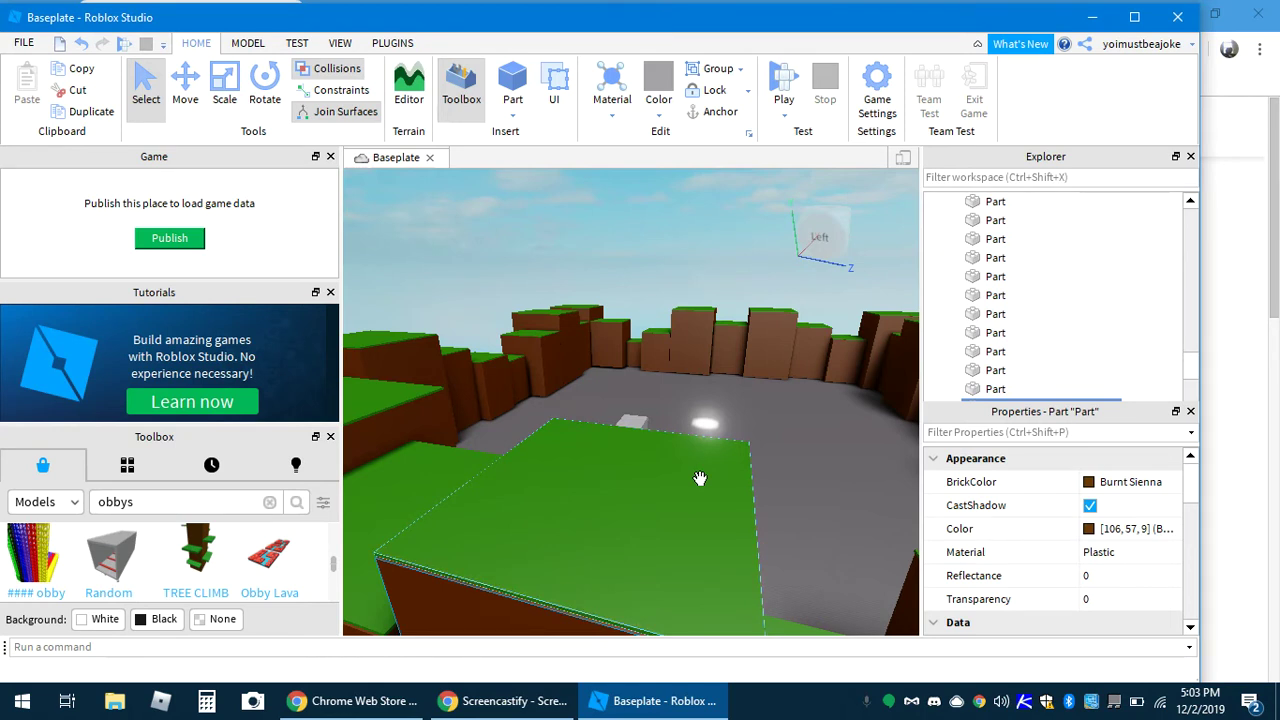
pyautogui.press('w')
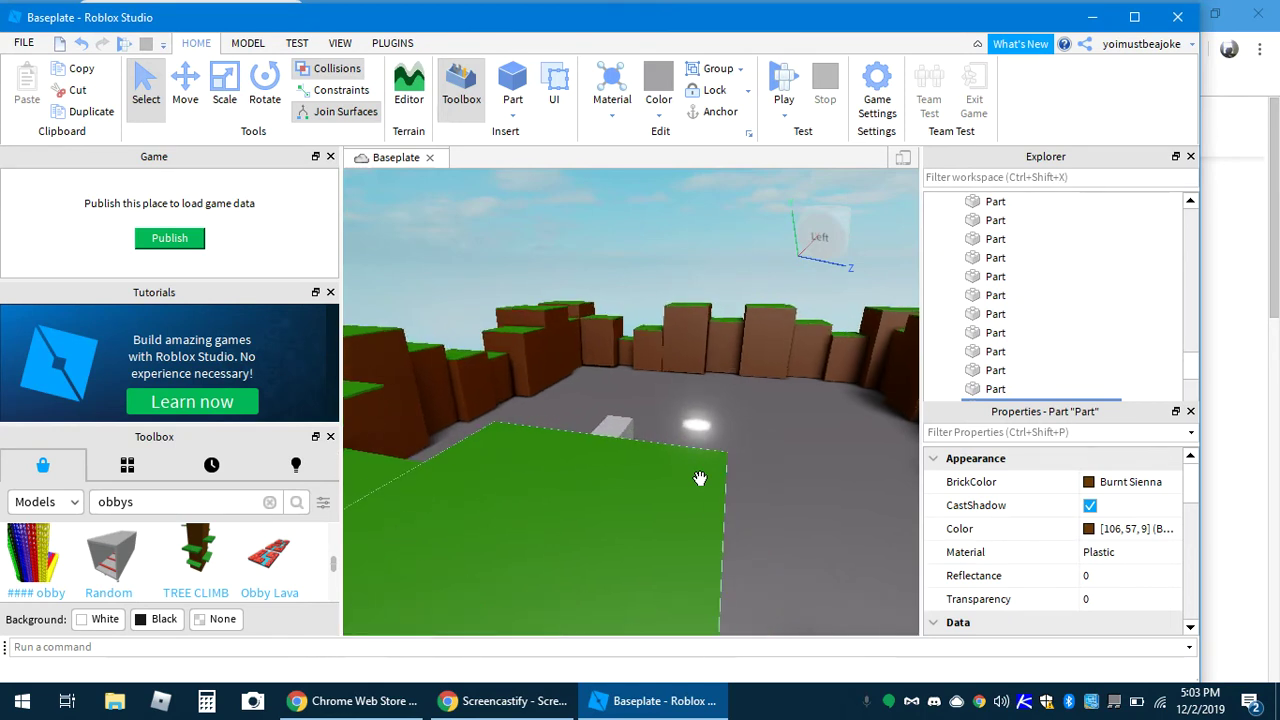
pyautogui.press('w')
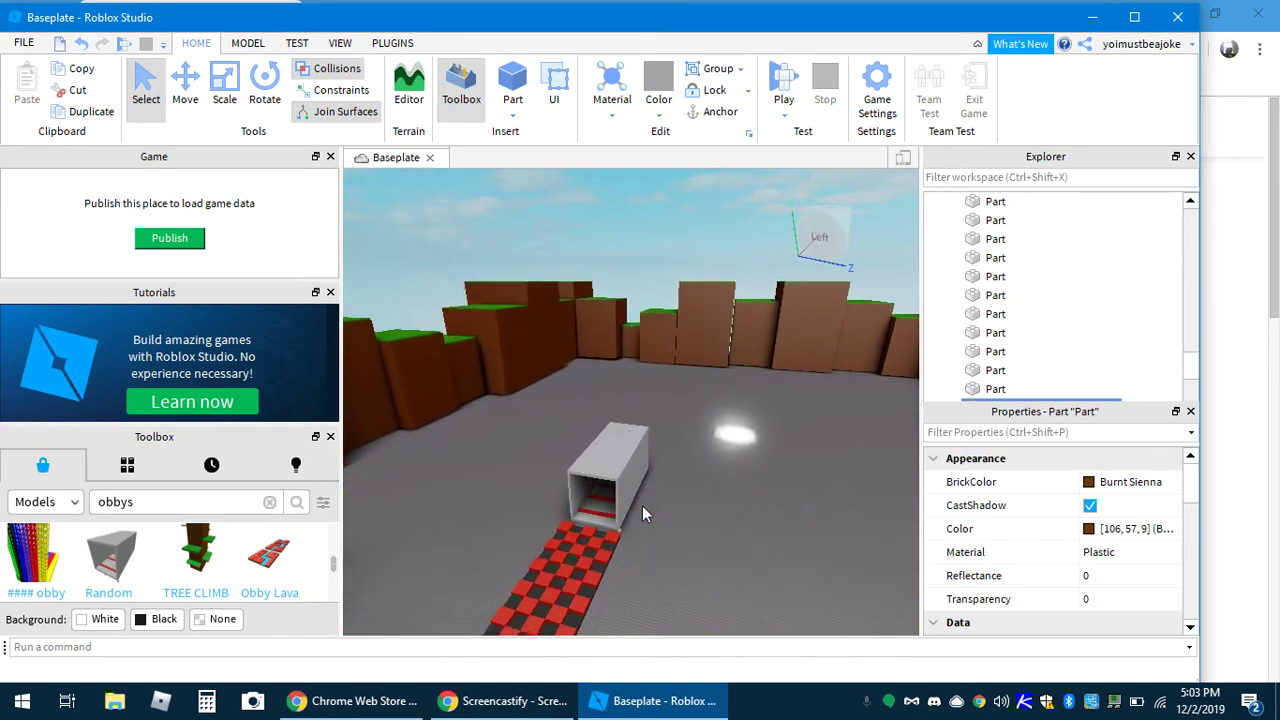
pyautogui.press('w')
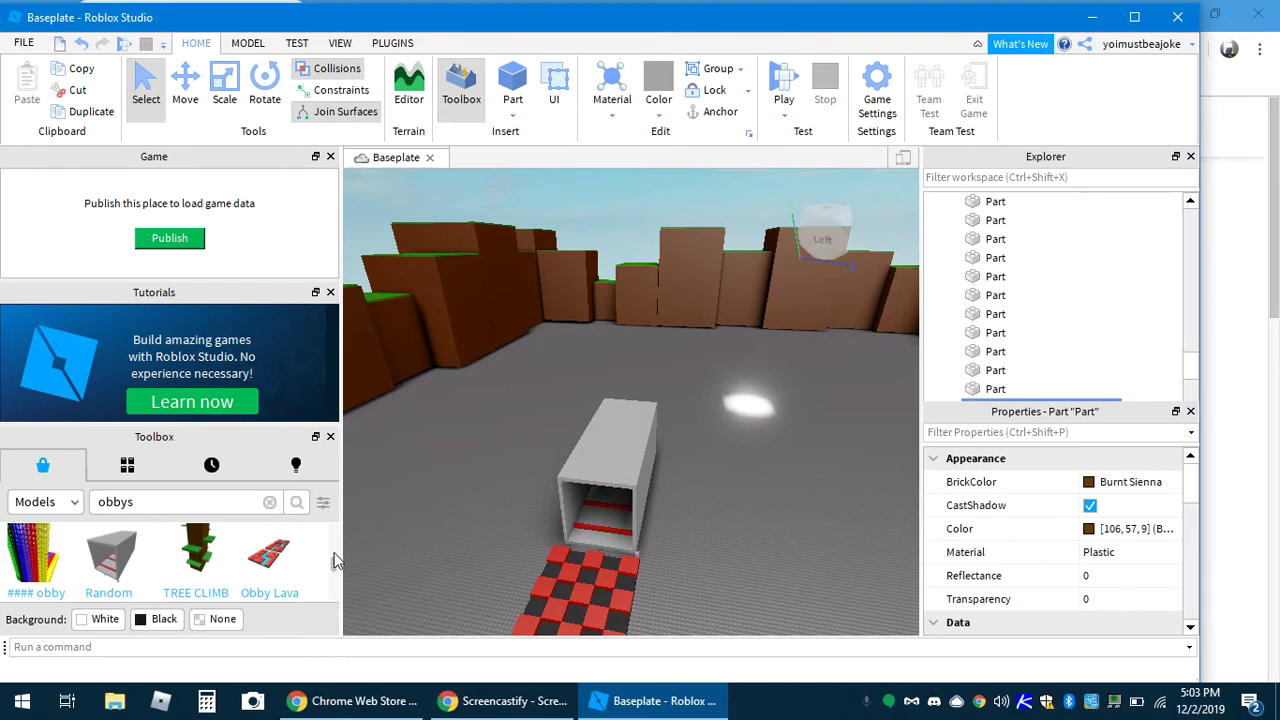
# - Browse further through the "obbys" models and insert the multicoloured Obby course with green bars
pyautogui.scroll(-3, 335, 560)
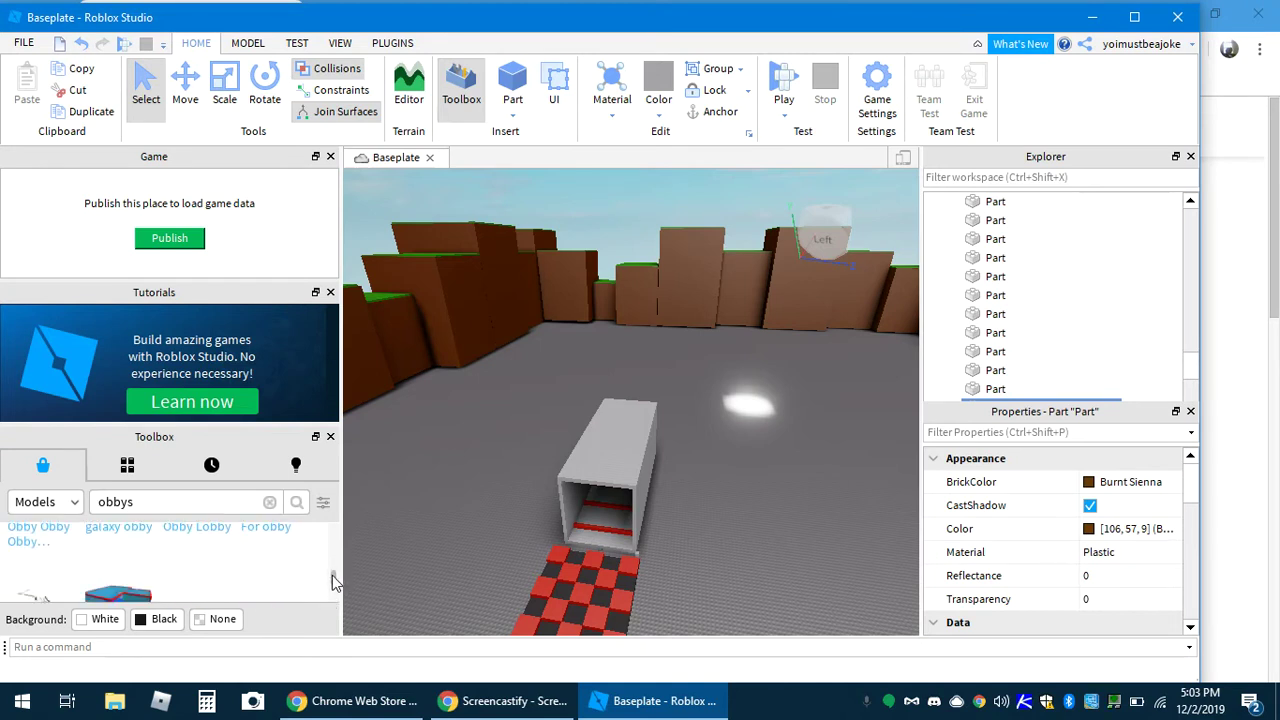
pyautogui.moveTo(332, 575); pyautogui.dragTo(332, 590)
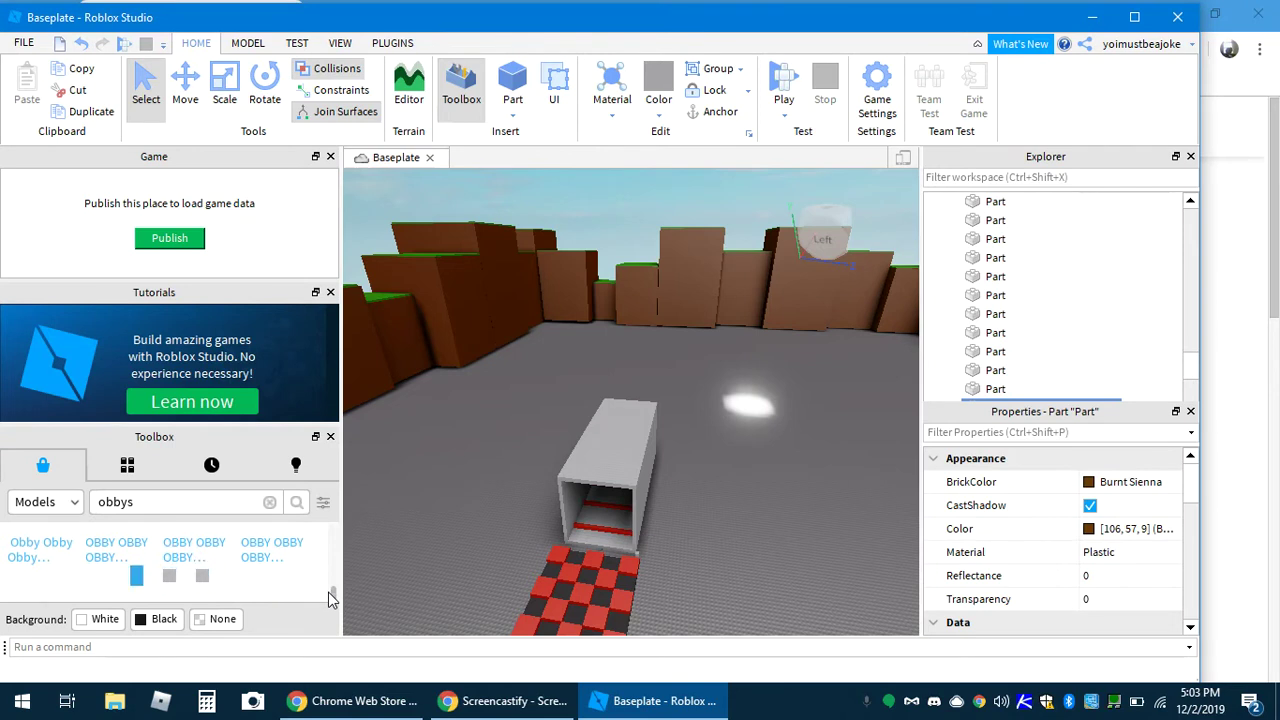
pyautogui.moveTo(334, 565); pyautogui.dragTo(334, 576)
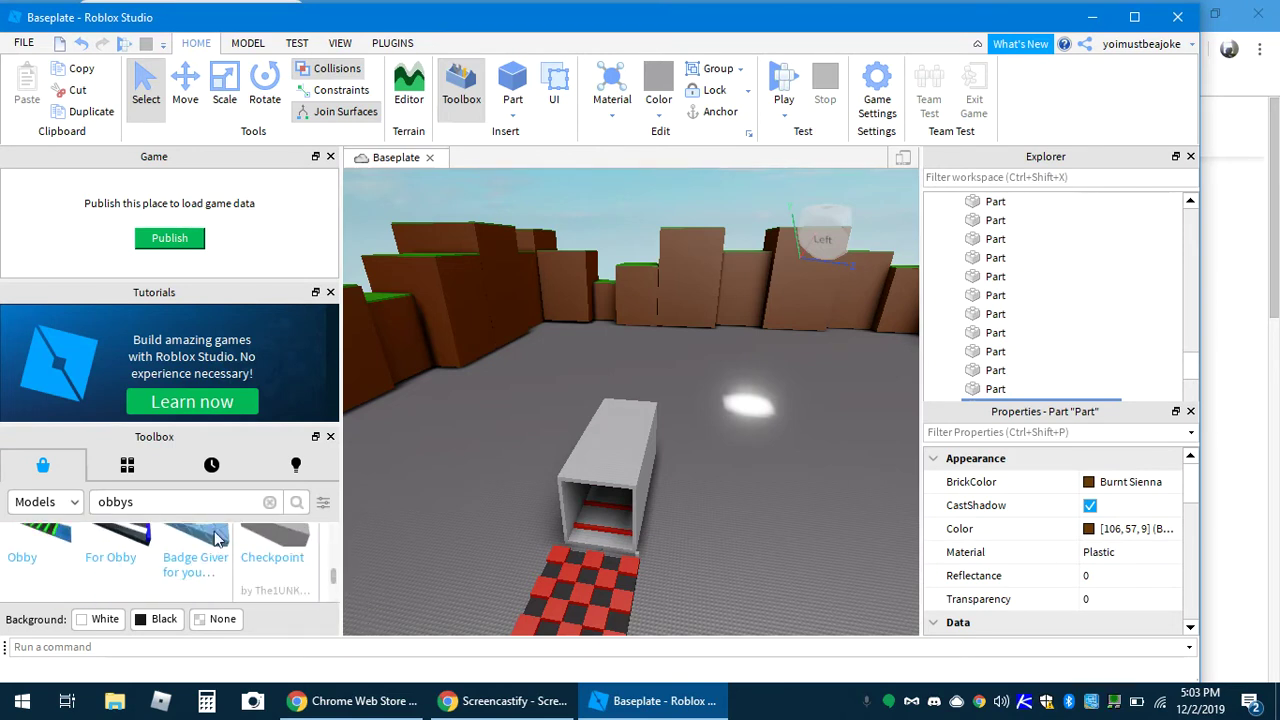
pyautogui.click(28, 551)
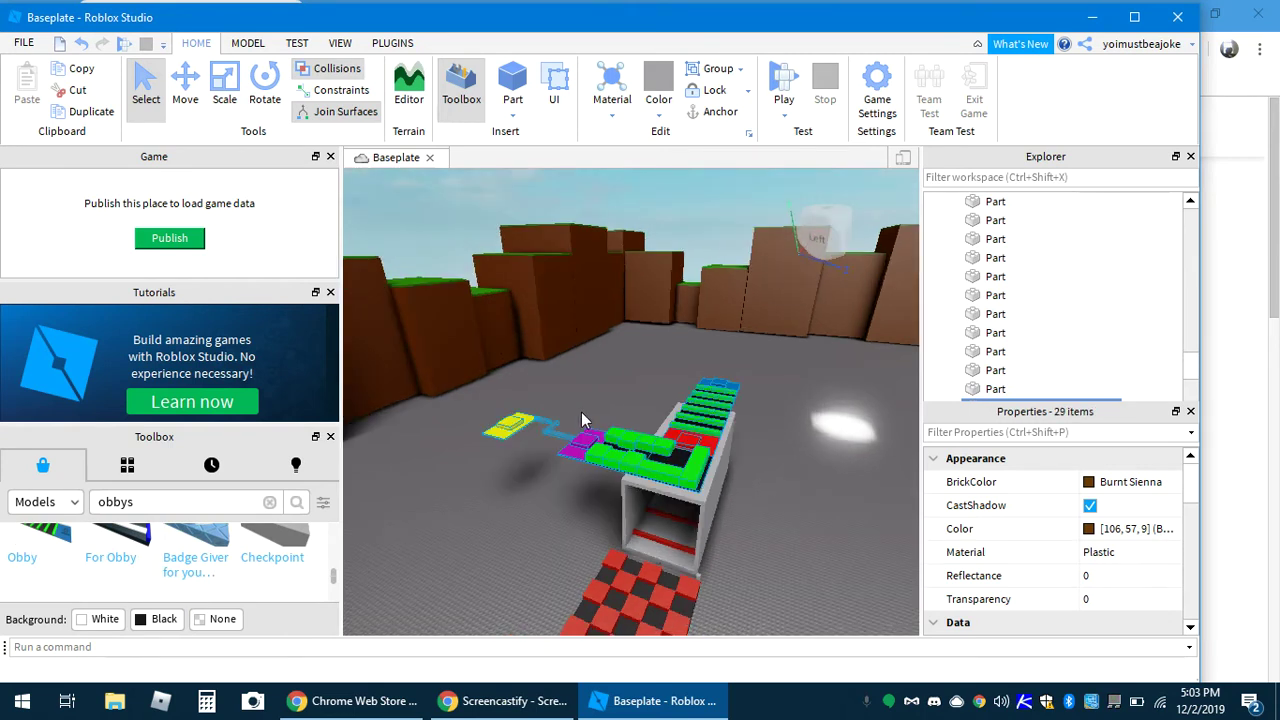
# - Move the Obby course to the far end of the grey tunnel and rotate it twice to continue the route
pyautogui.moveTo(628, 427); pyautogui.dragTo(691, 386)
pyautogui.hotkey('ctrl', 'r')
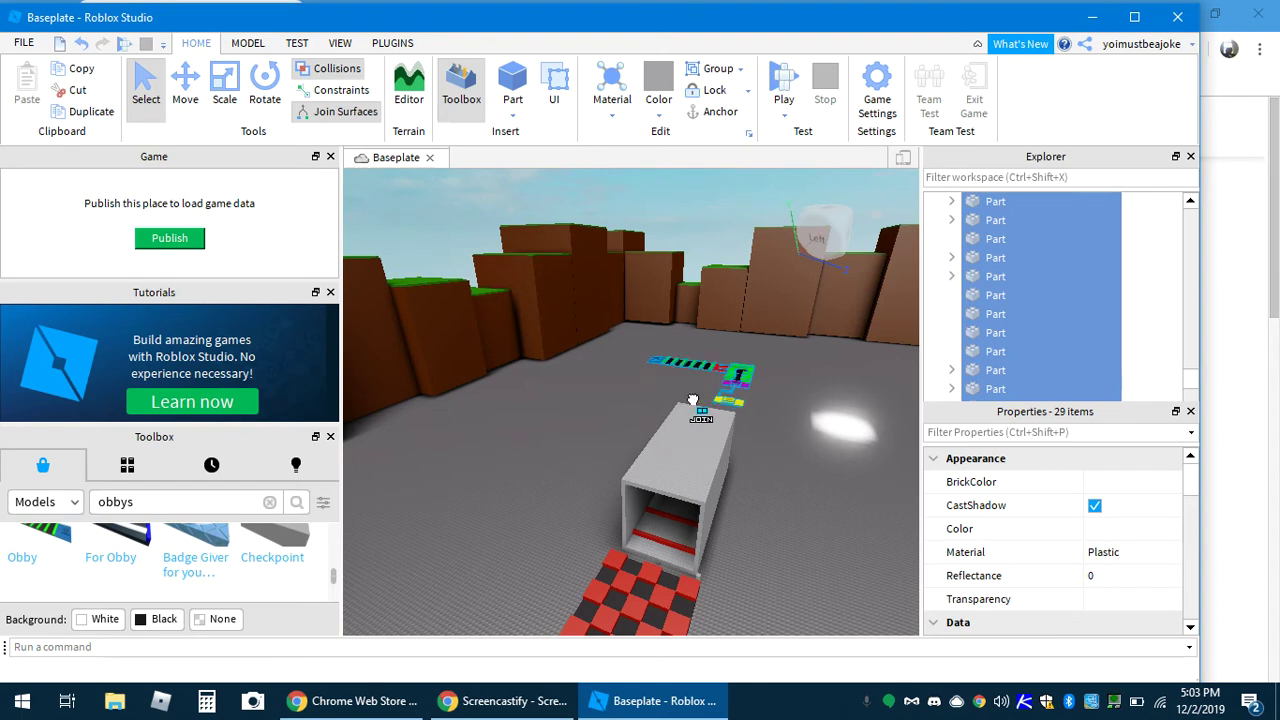
pyautogui.moveTo(692, 400); pyautogui.dragTo(694, 403)
pyautogui.hotkey('ctrl', 'r')
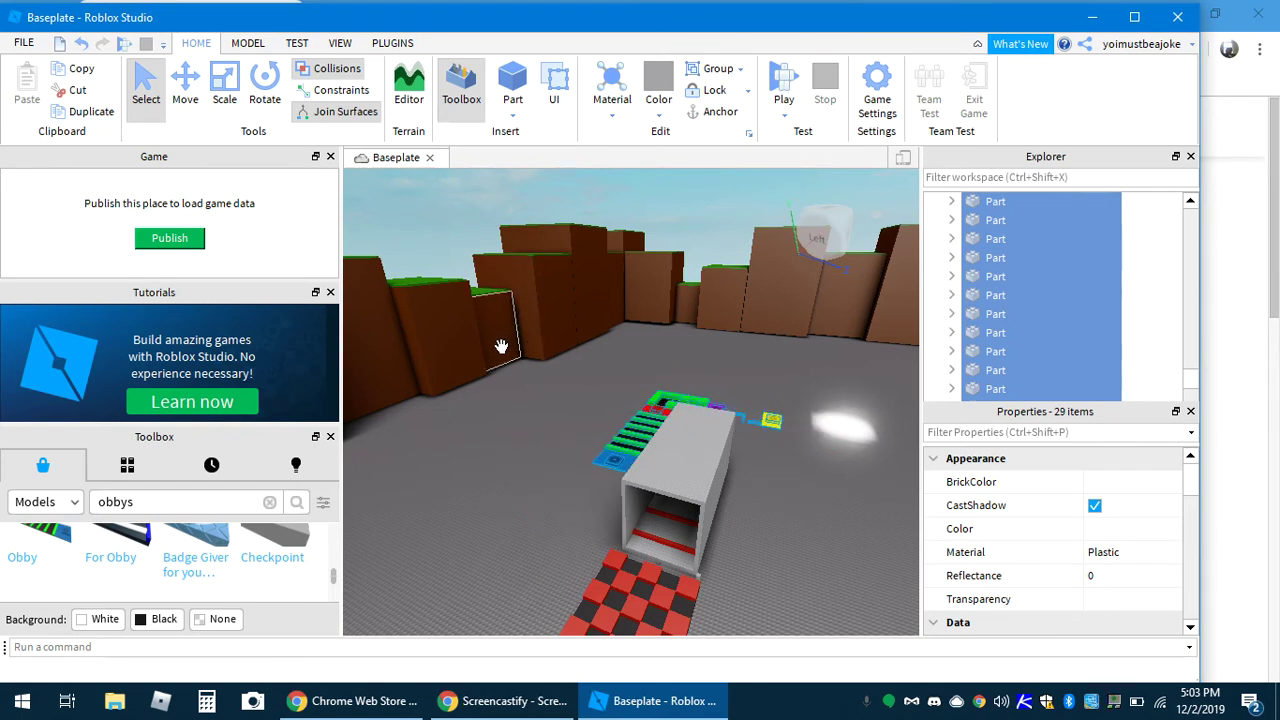
pyautogui.click(696, 404)
pyautogui.press('s')
pyautogui.press('d')
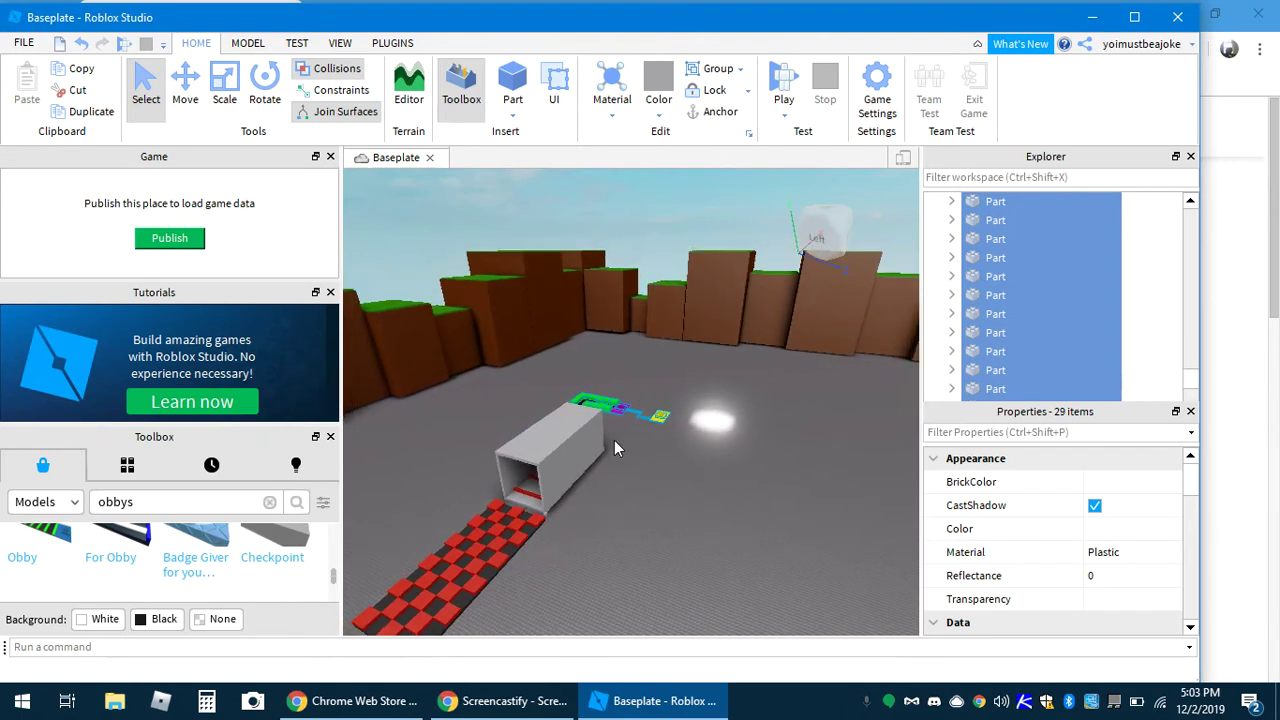
pyautogui.press('s')
pyautogui.press('a')
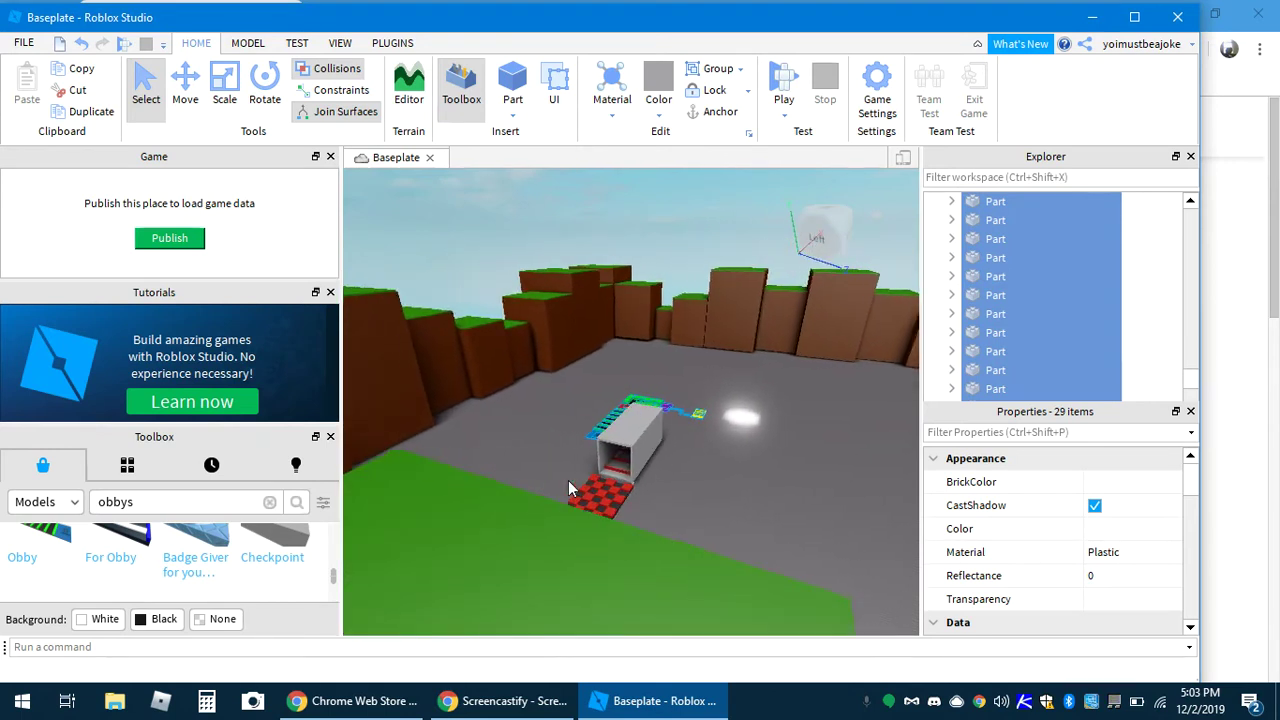
pyautogui.press('d')
pyautogui.press('d')
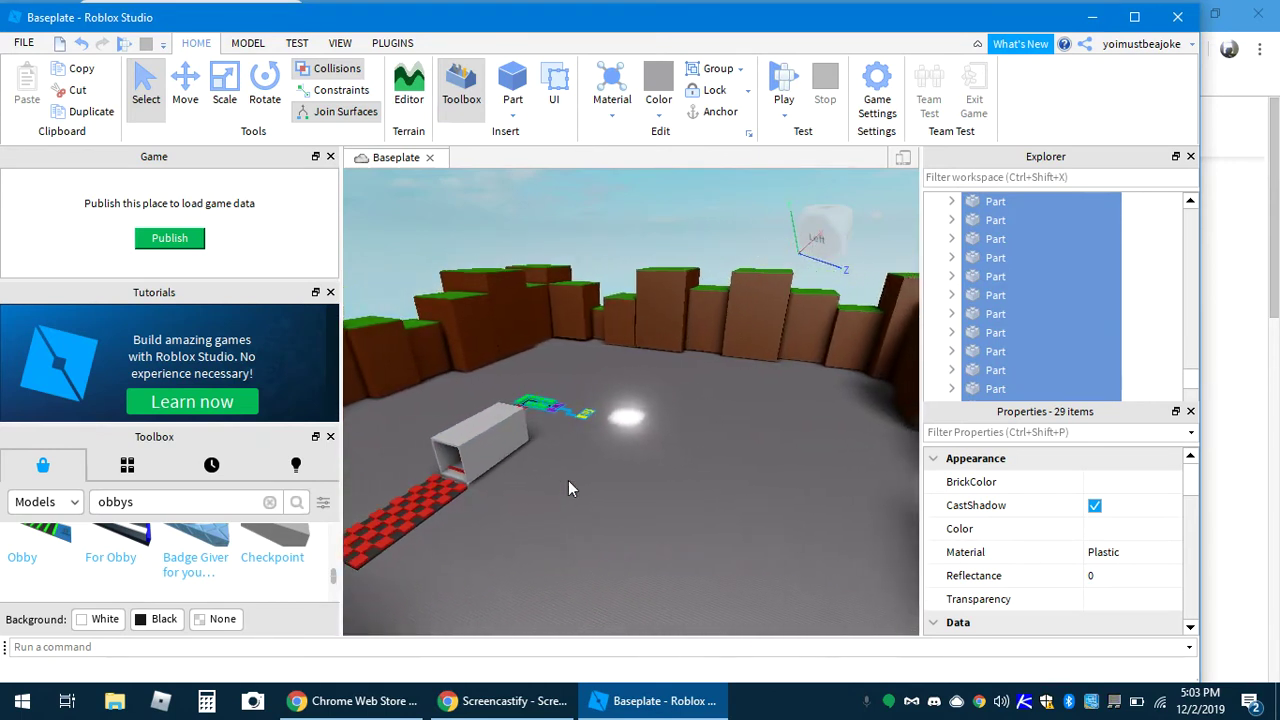
pyautogui.moveTo(568, 480); pyautogui.dragTo(568, 480, button='right')
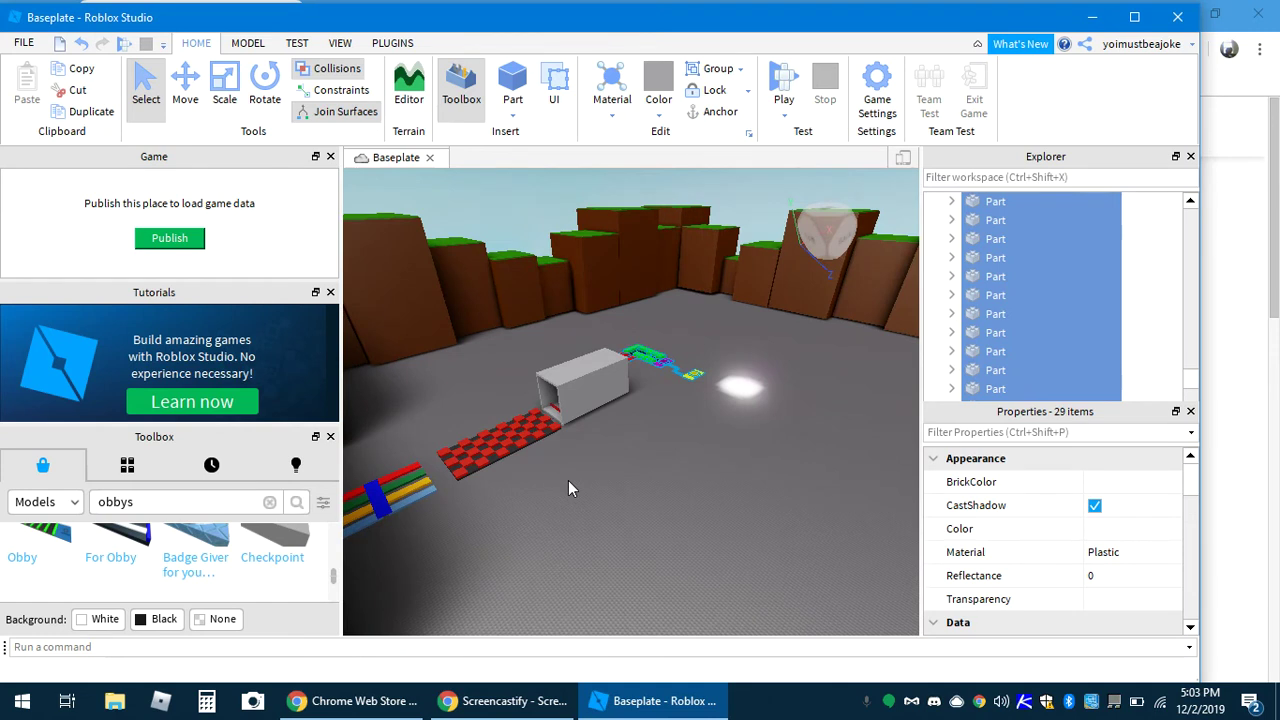
# - Move the [OBBY] GUESS THE PATH model up against the start of the red-and-black checkered path
pyautogui.click(568, 484)
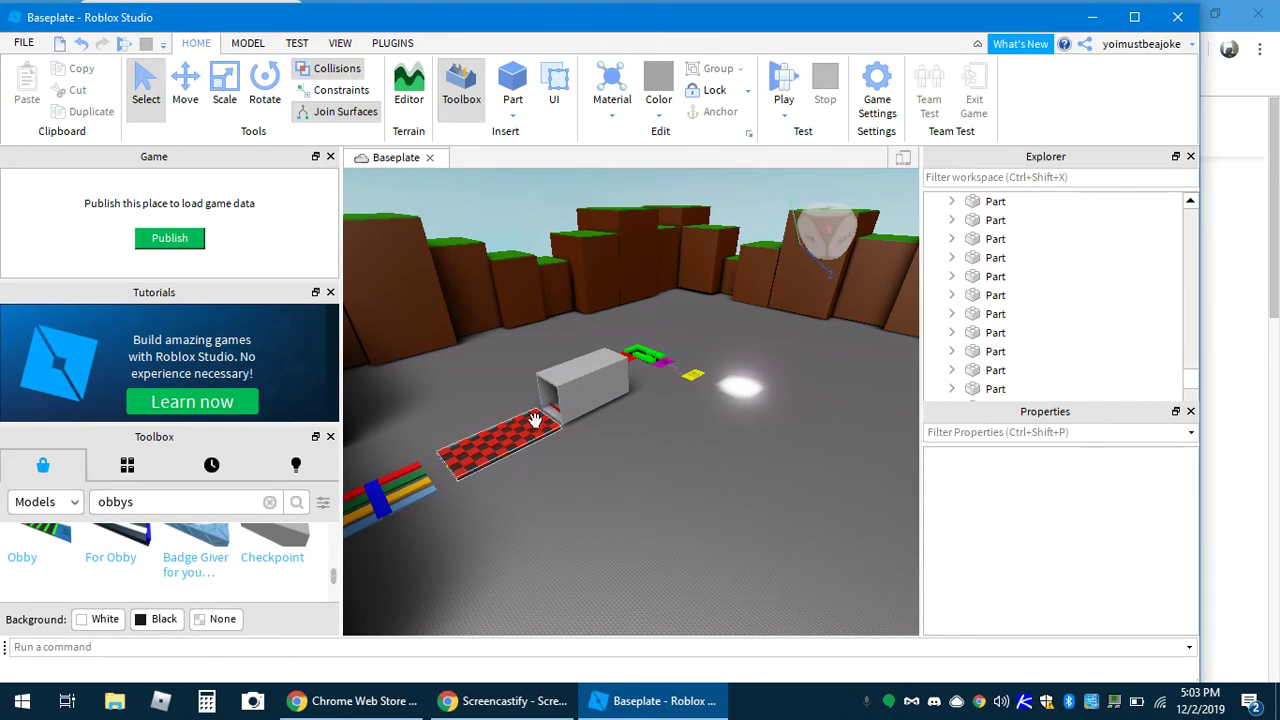
pyautogui.moveTo(376, 486); pyautogui.dragTo(479, 517)
pyautogui.moveTo(614, 513); pyautogui.dragTo(562, 486, button='right')
pyautogui.click(548, 481)
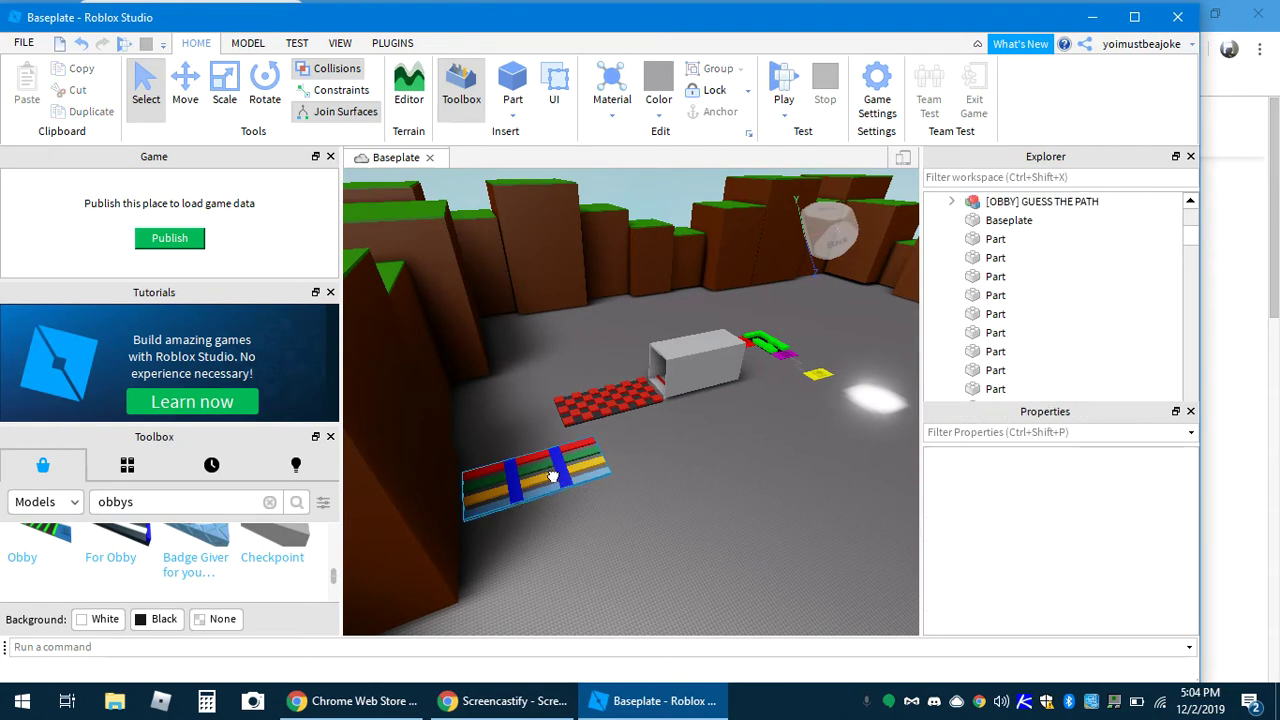
pyautogui.click(551, 467)
pyautogui.moveTo(551, 467); pyautogui.dragTo(540, 430)
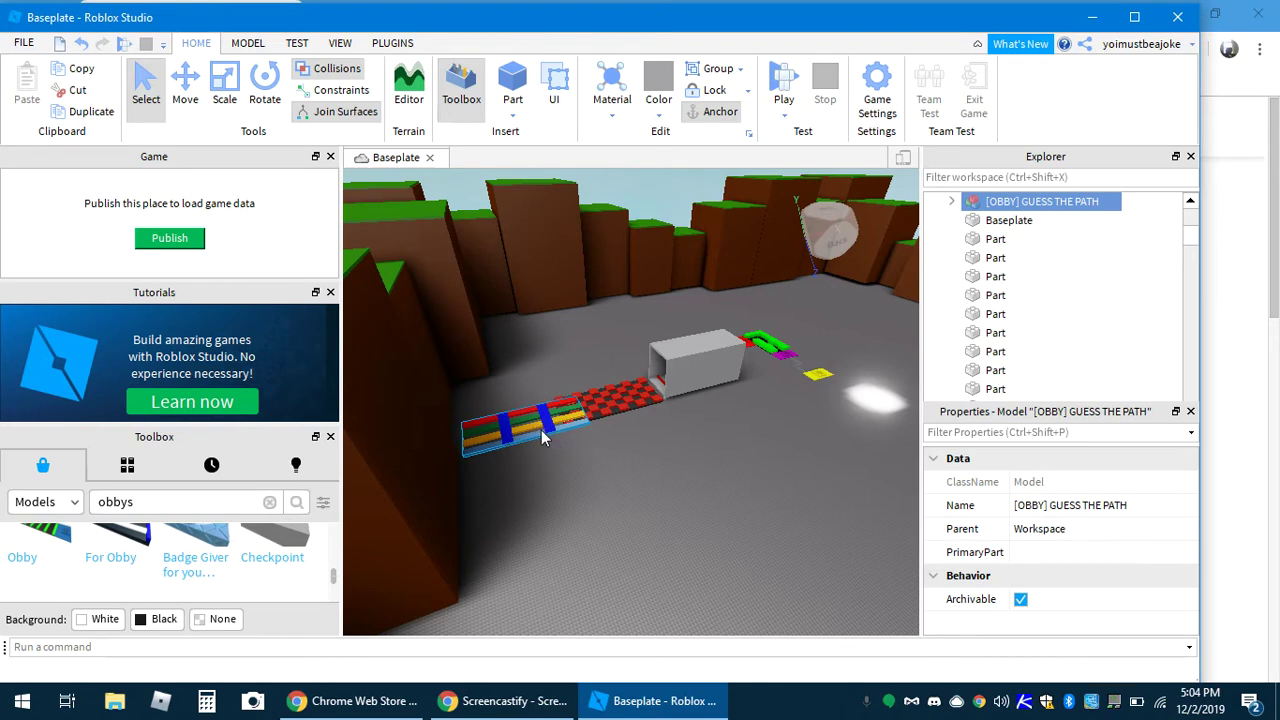
pyautogui.click(584, 582)
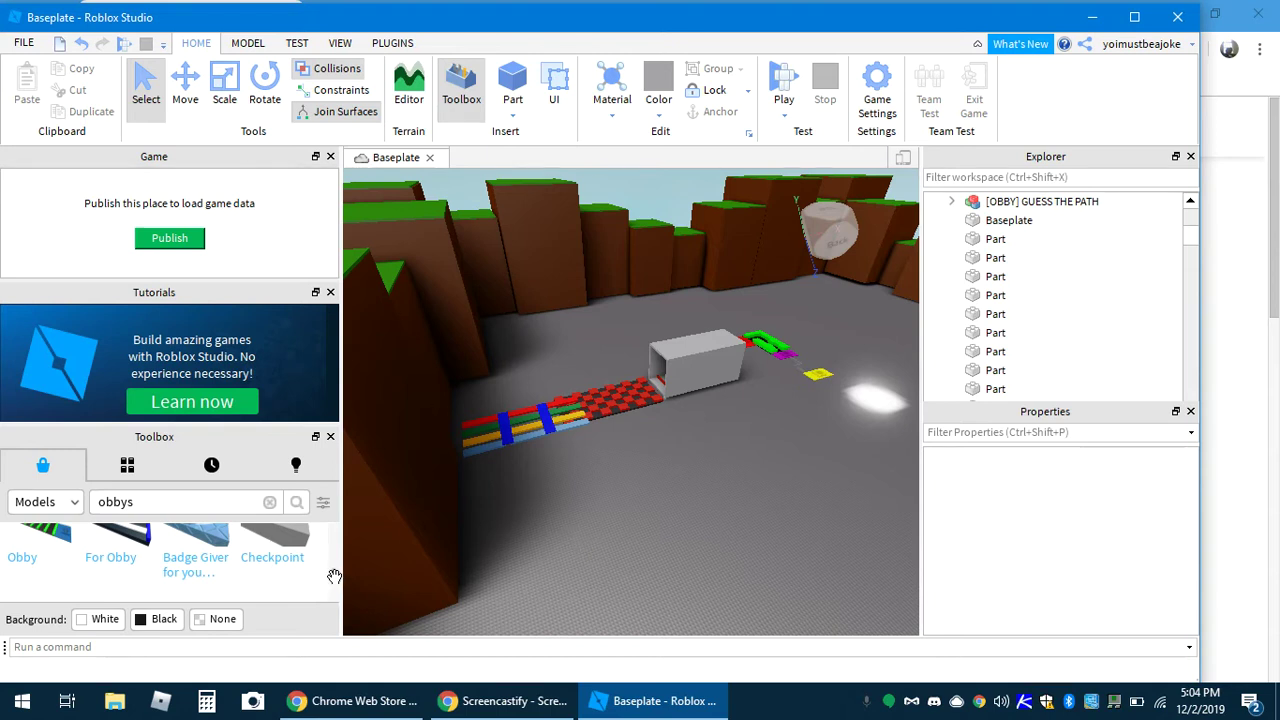
# - Browse further through the "obbys" models and search the Toolbox models for "walls"
pyautogui.scroll(-3, 334, 577)
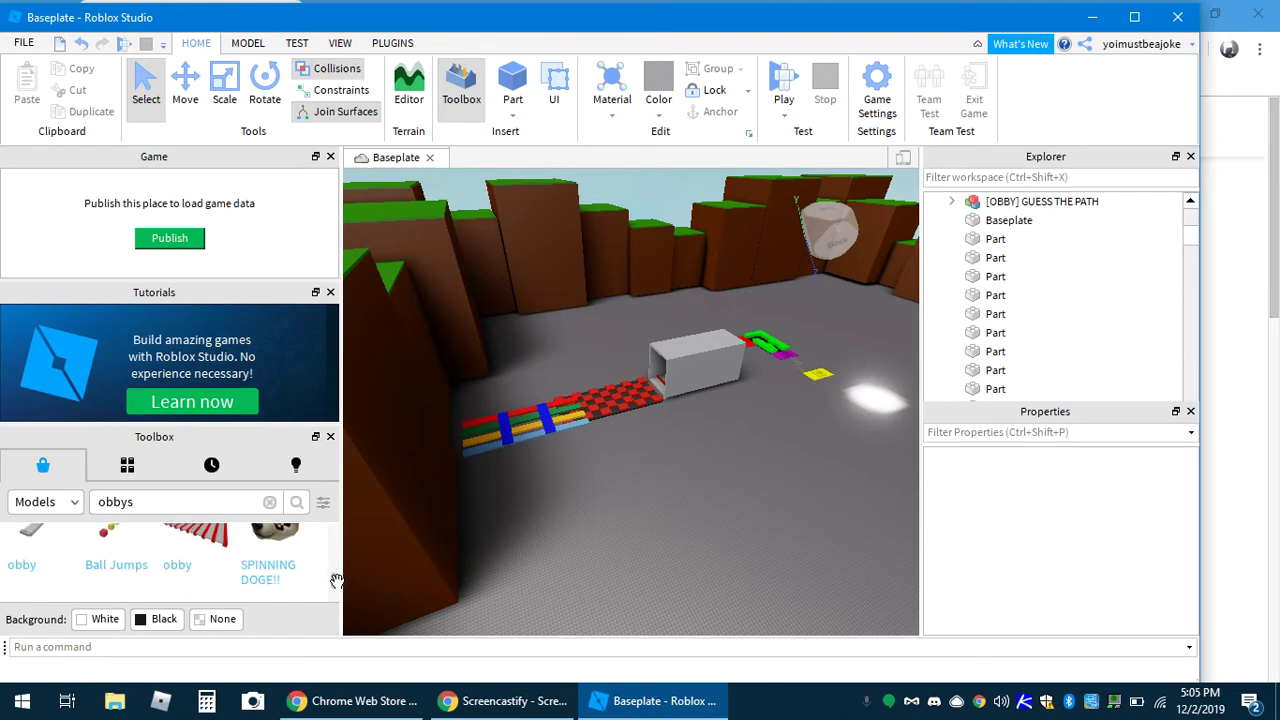
pyautogui.scroll(1, 336, 580)
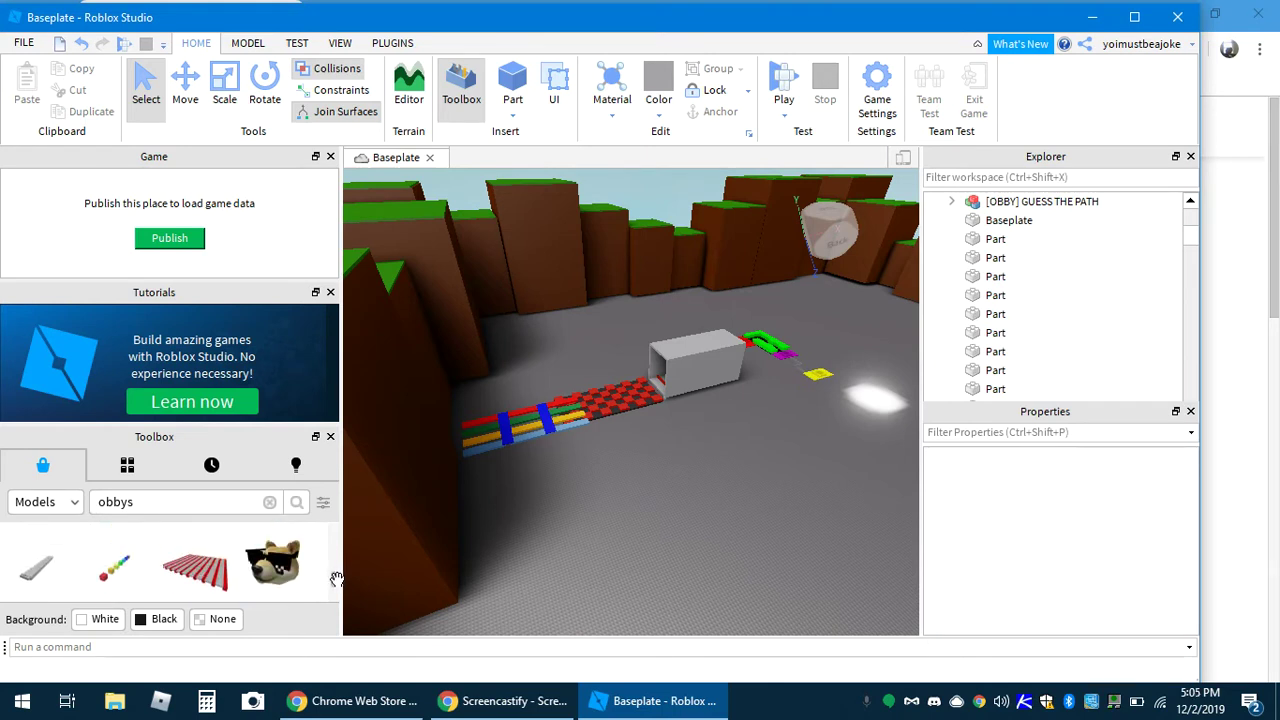
pyautogui.click(185, 492)
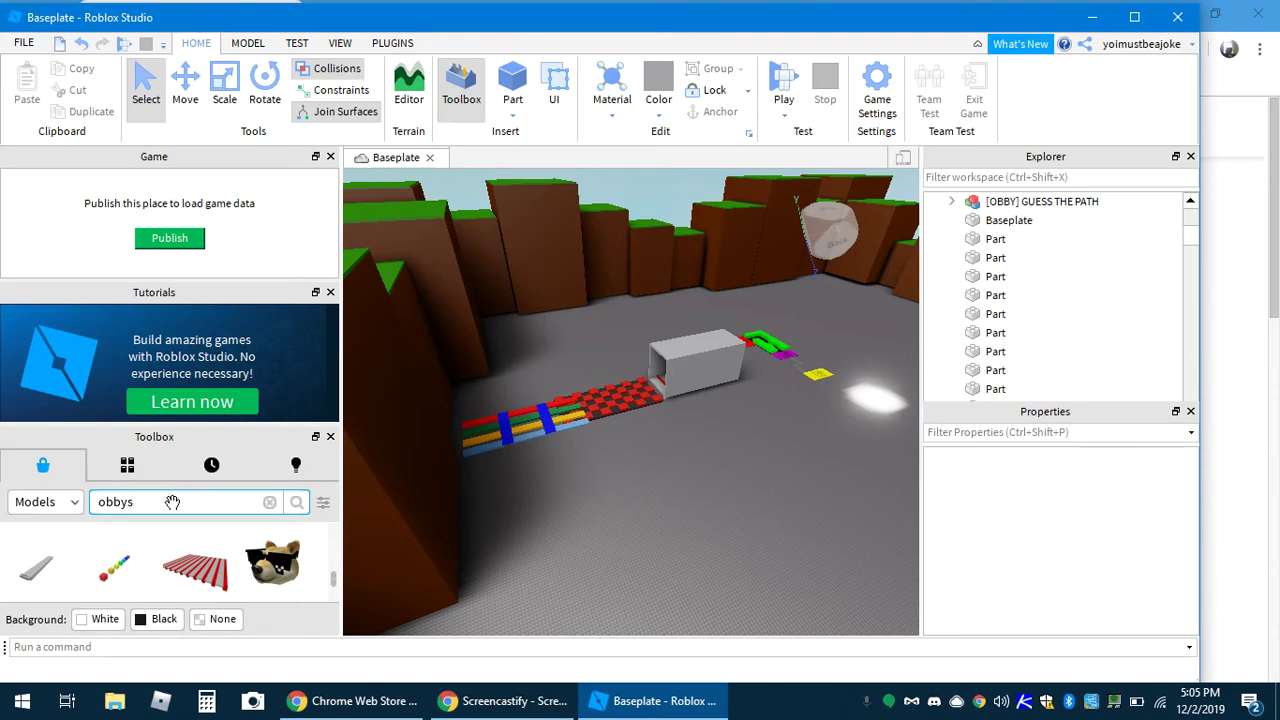
pyautogui.doubleClick(172, 502)
pyautogui.write('walls')
pyautogui.press('Return')
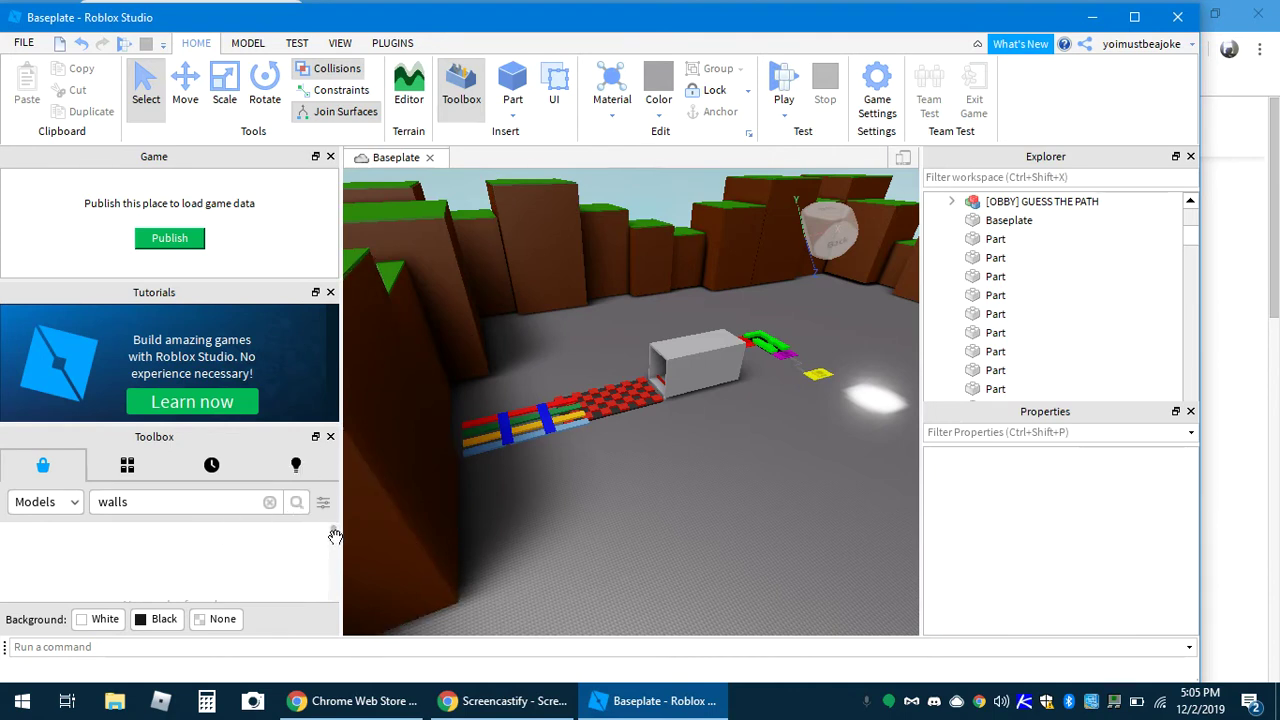
# - Insert a Barb Wire Wall, rotate it and place it along the outer edge of the coloured-plank path
pyautogui.moveTo(335, 537)
pyautogui.mouseDown()
pyautogui.moveTo(335, 564)
pyautogui.moveTo(336, 548)
pyautogui.mouseUp()
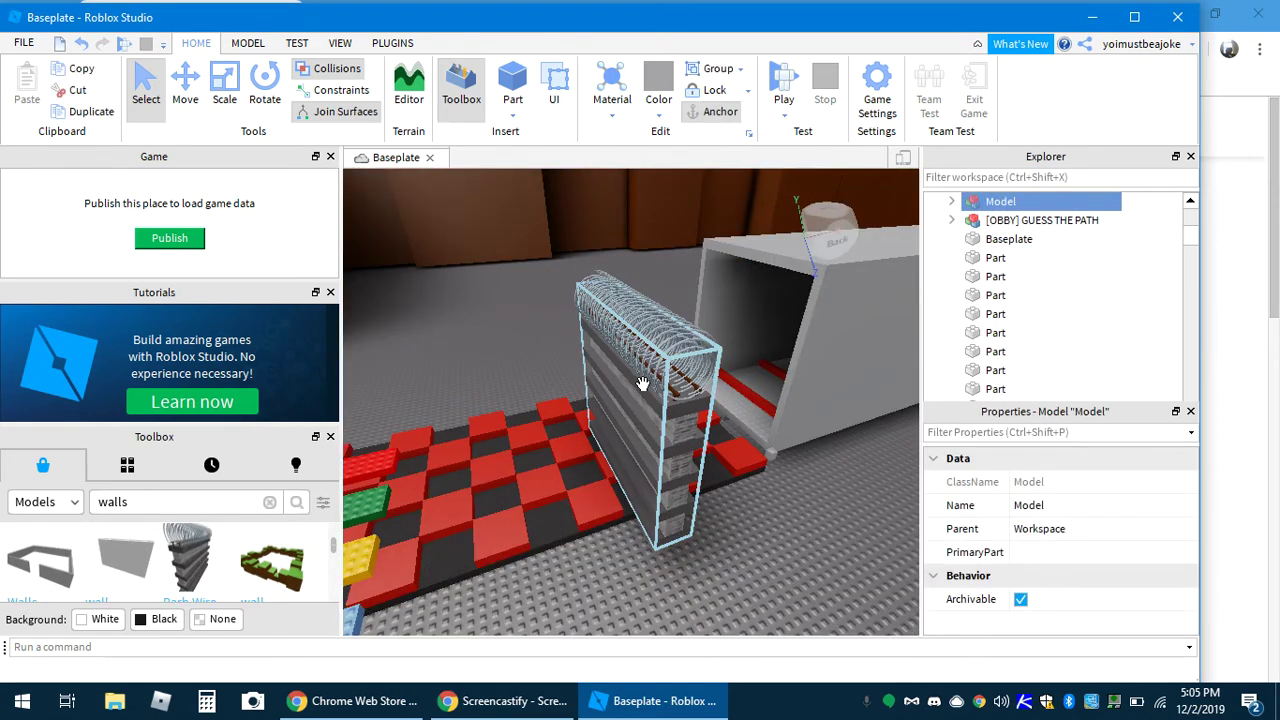
pyautogui.moveTo(643, 383); pyautogui.dragTo(572, 476)
pyautogui.hotkey('ctrl', 'r')
pyautogui.press('a')
pyautogui.press('s')
pyautogui.press('a')
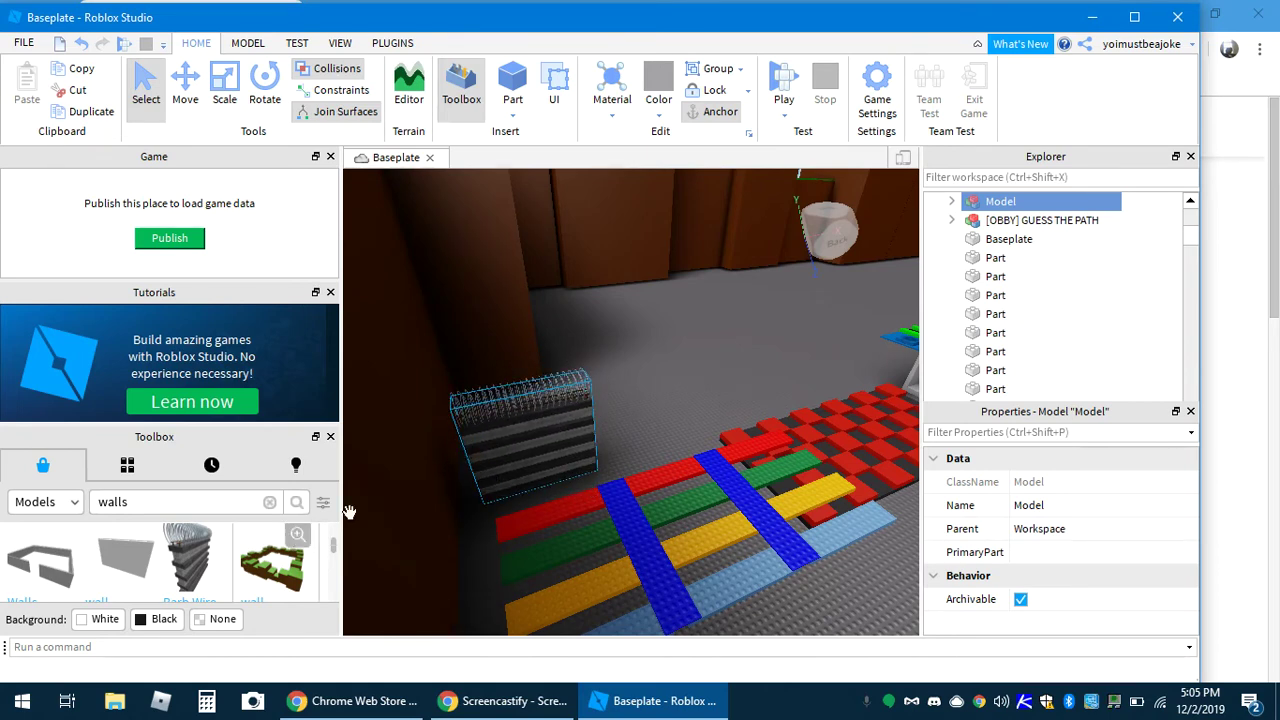
# - Insert a second Barb Wire Wall, rotate it and place it in line with the first beside the red plank
pyautogui.click(188, 556)
pyautogui.press('s')
pyautogui.moveTo(635, 448); pyautogui.dragTo(713, 547)
pyautogui.hotkey('ctrl', 'r')
pyautogui.click(750, 505)
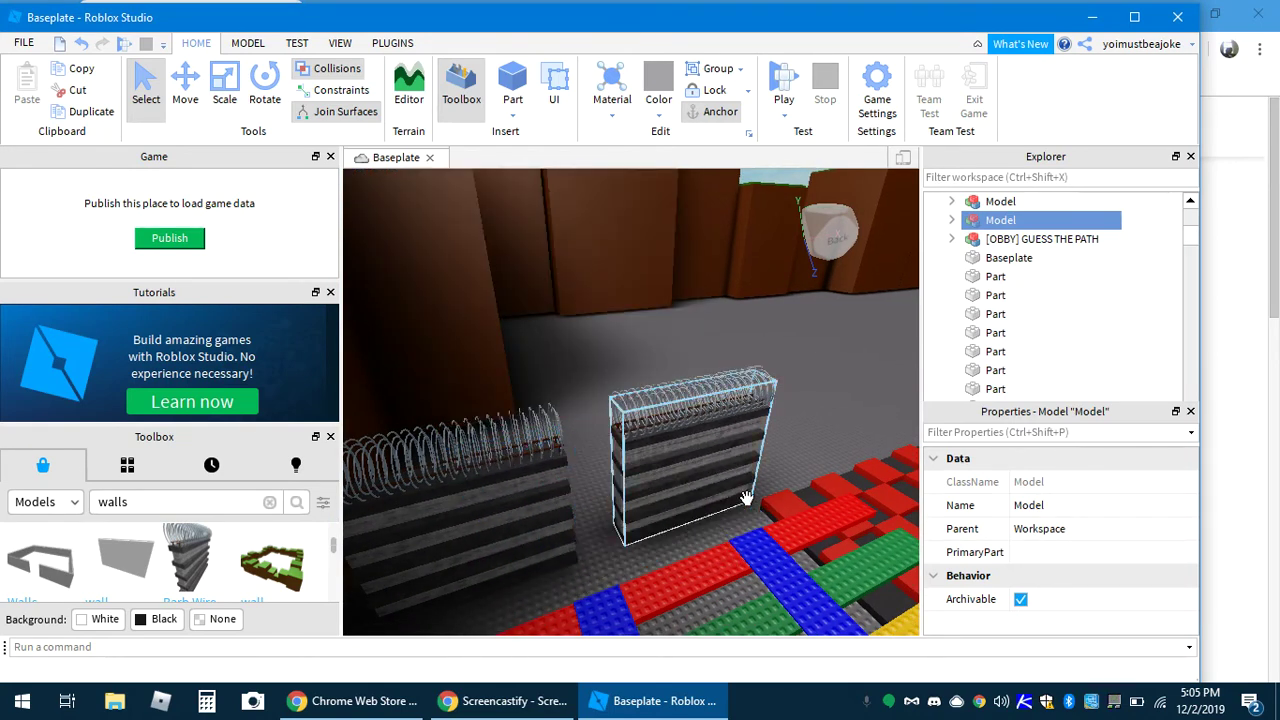
# - Insert the plain white wall between the two barbed wire walls and move the second barbed wire wall up against its end
pyautogui.click(720, 353)
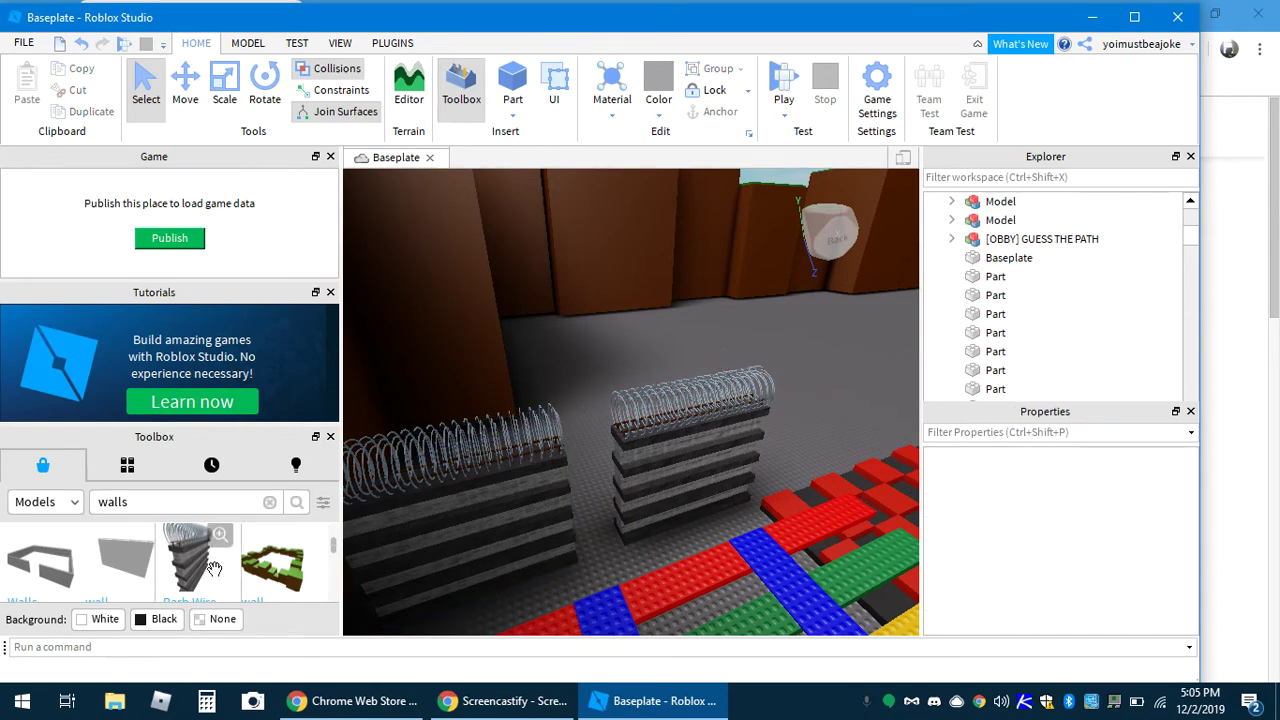
pyautogui.moveTo(137, 584); pyautogui.dragTo(889, 468)
pyautogui.moveTo(622, 577); pyautogui.dragTo(620, 537)
pyautogui.scroll(-3, 890, 475)
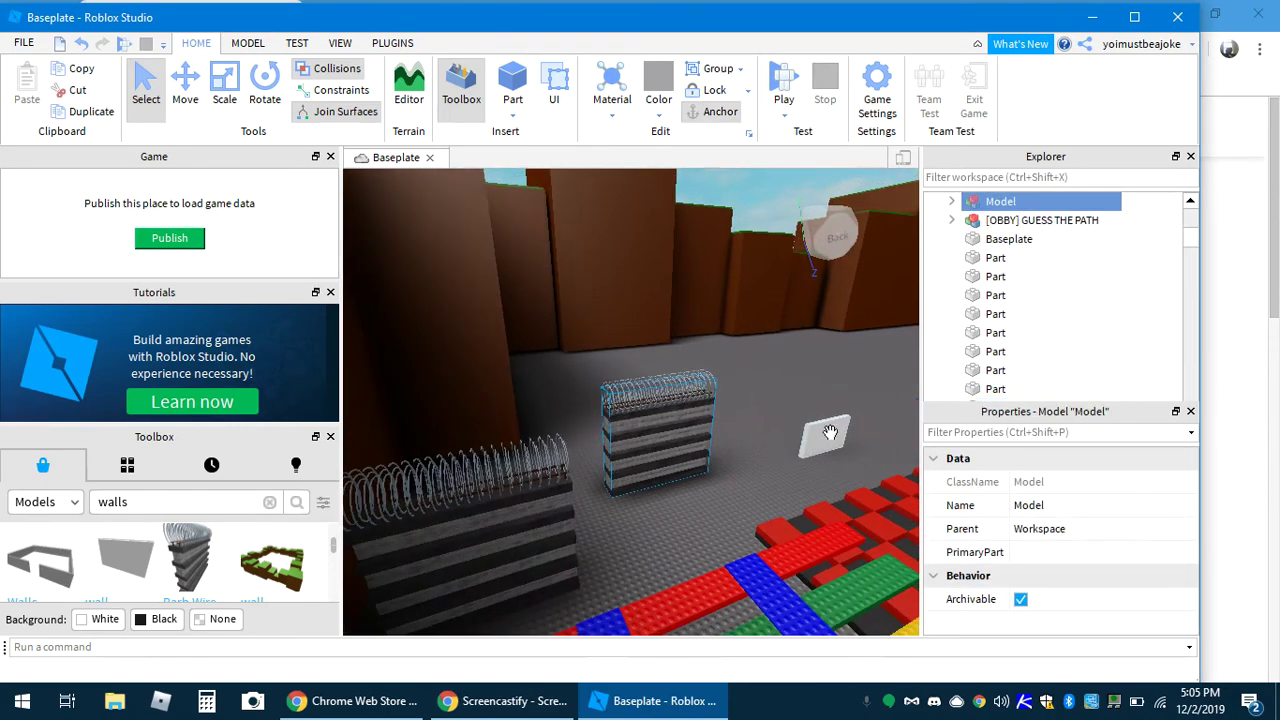
pyautogui.moveTo(831, 433); pyautogui.dragTo(588, 578)
pyautogui.click(589, 576)
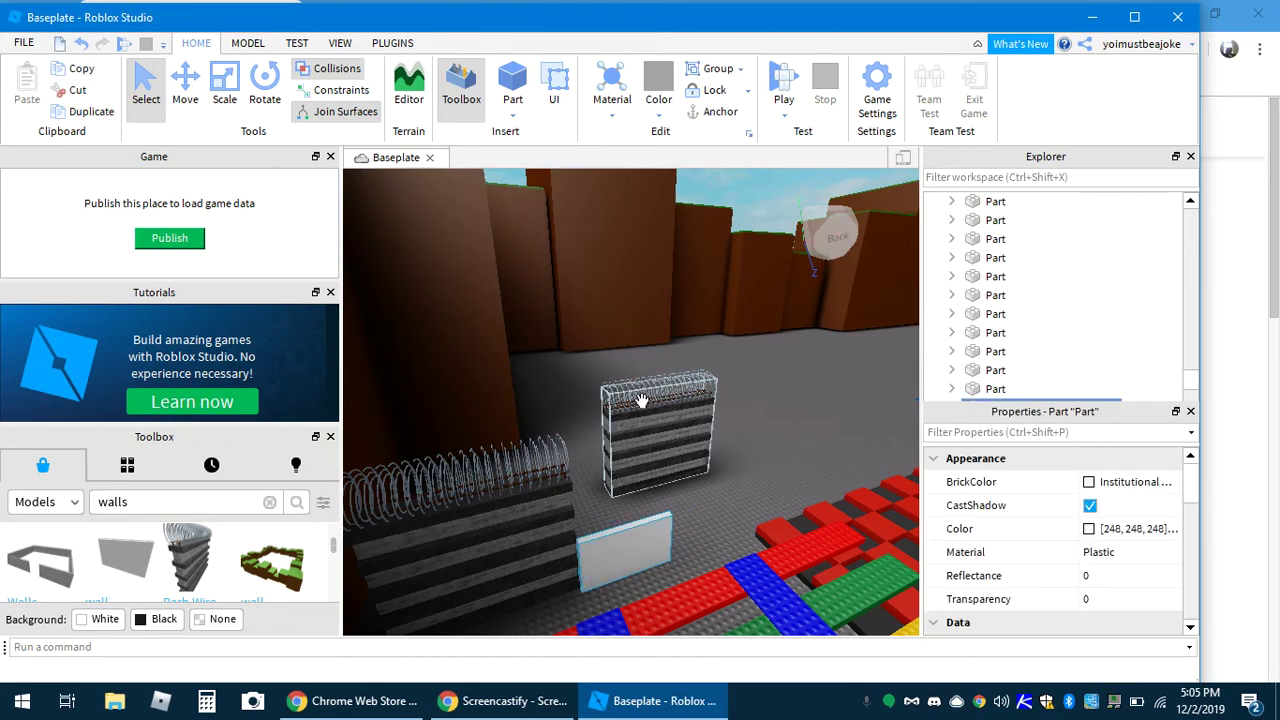
pyautogui.moveTo(630, 490); pyautogui.dragTo(709, 537)
pyautogui.click(594, 441)
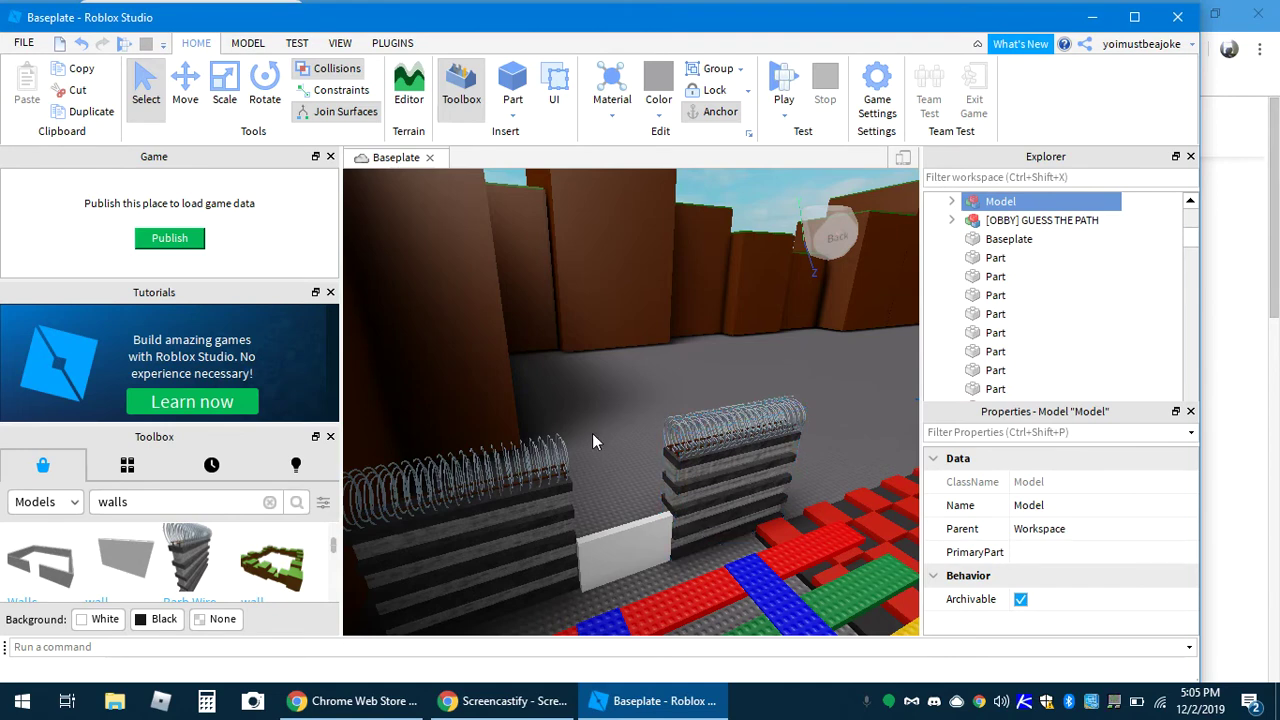
# - Insert a third Barb Wire Wall, rotate it and place it along the edge of the red-and-black checkered path
pyautogui.press('d')
pyautogui.press('w')
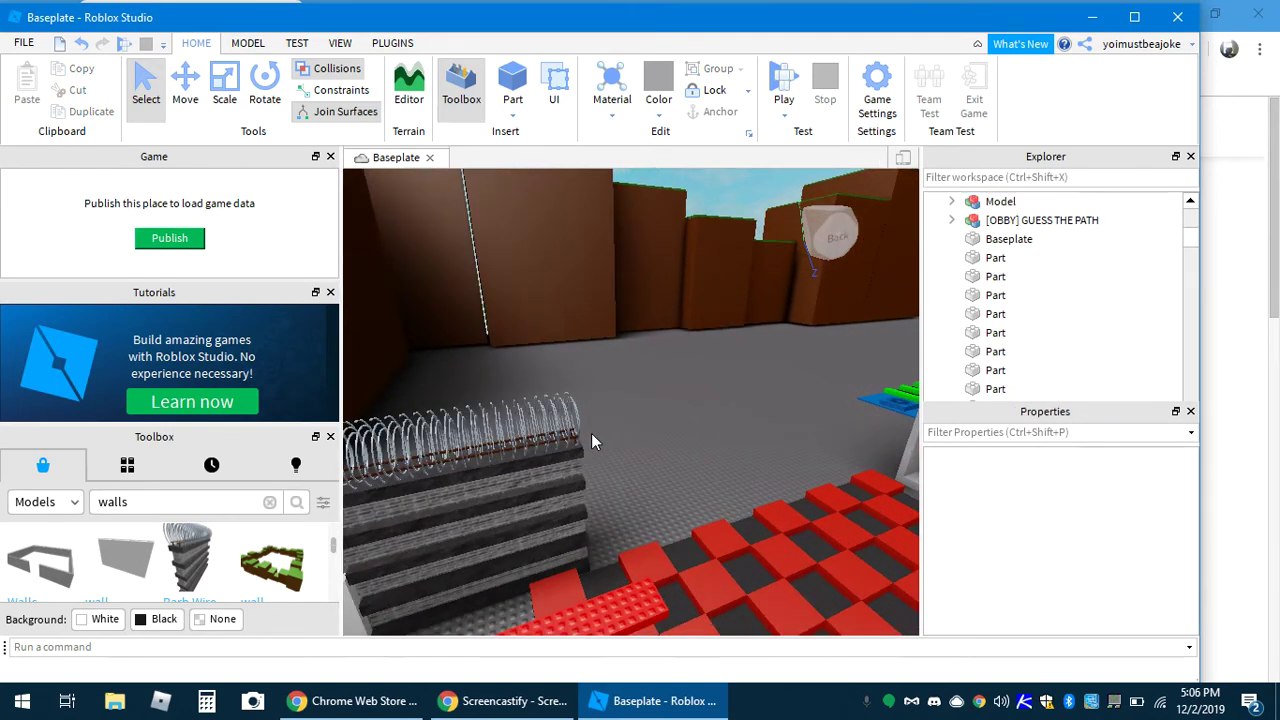
pyautogui.click(214, 537)
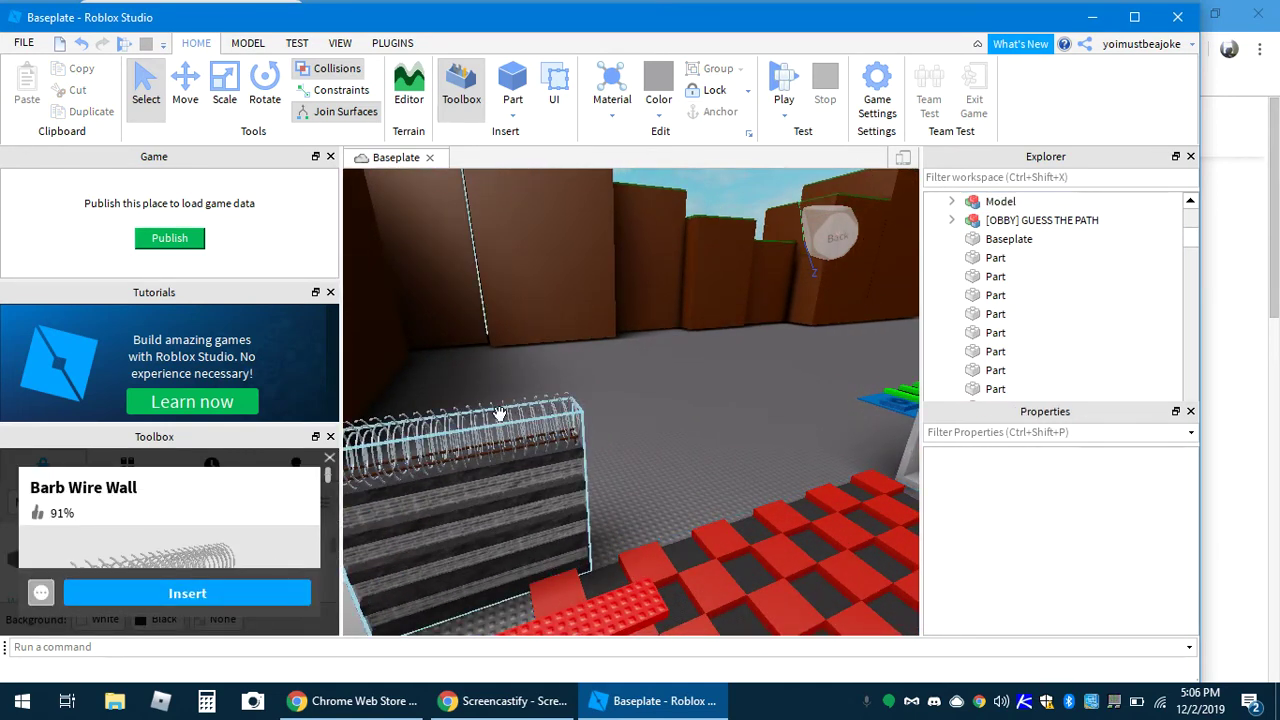
pyautogui.click(187, 594)
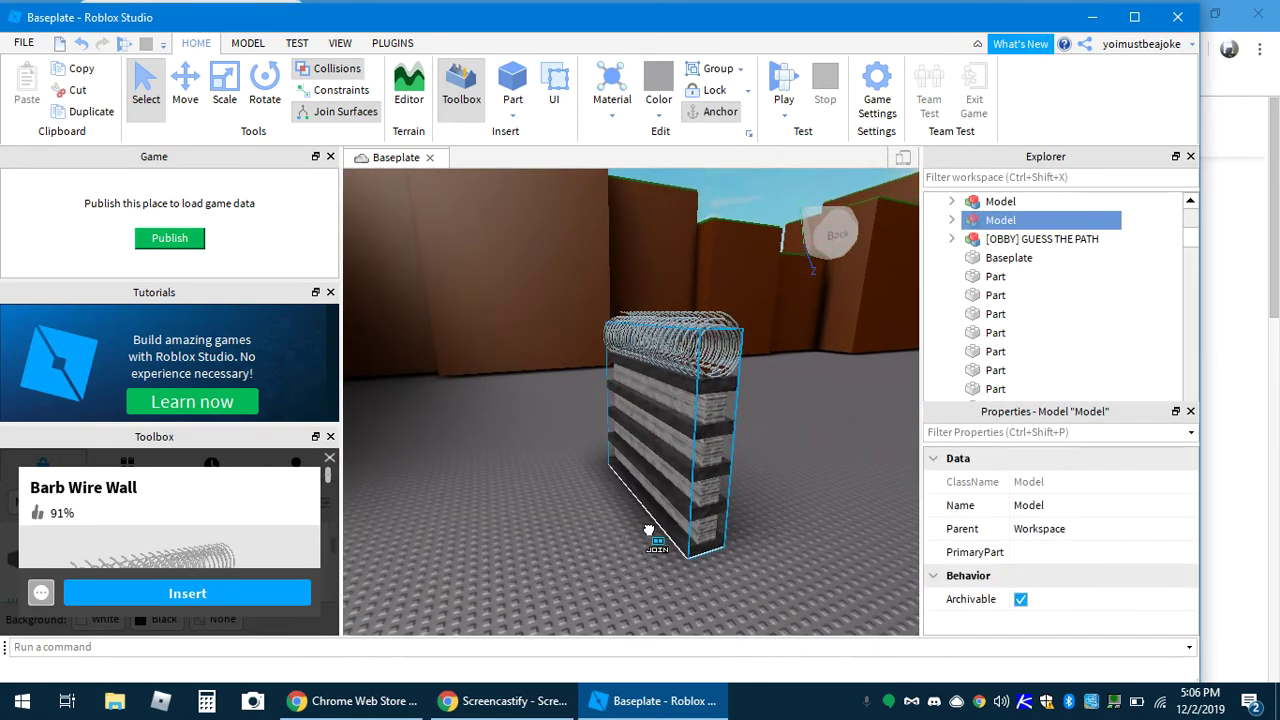
pyautogui.press('s')
pyautogui.press('r')
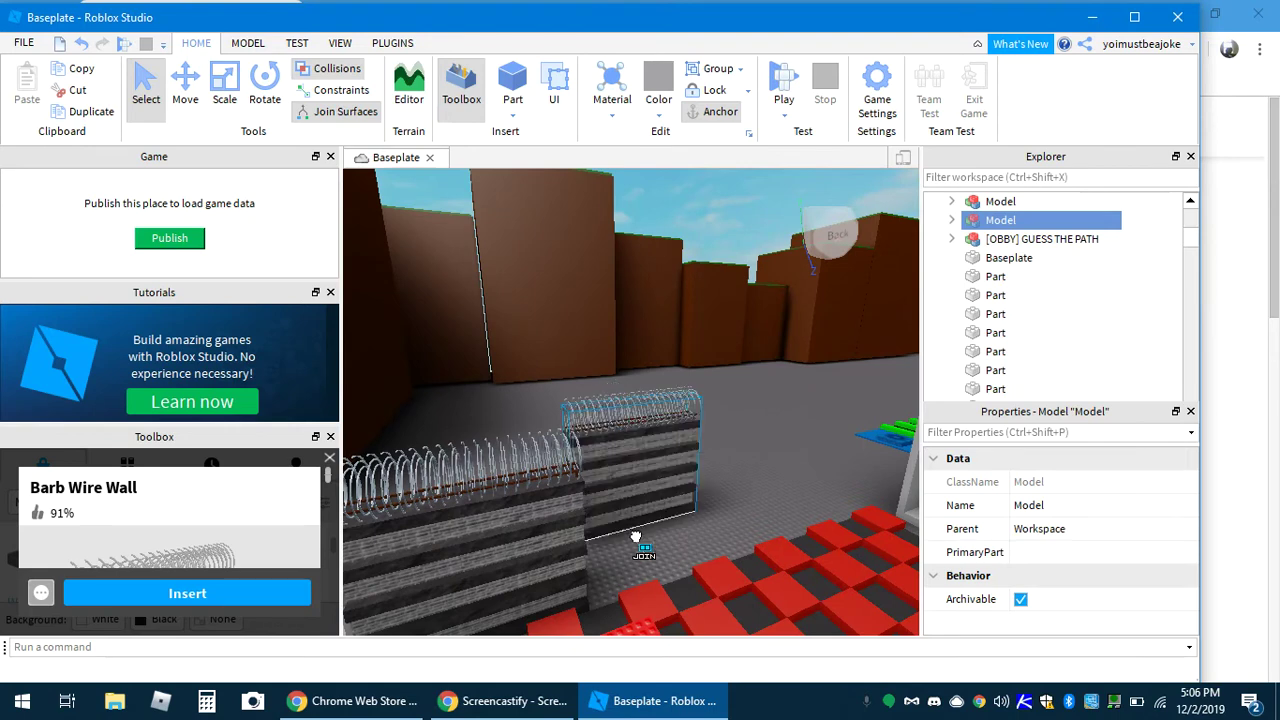
pyautogui.moveTo(636, 537); pyautogui.dragTo(708, 561)
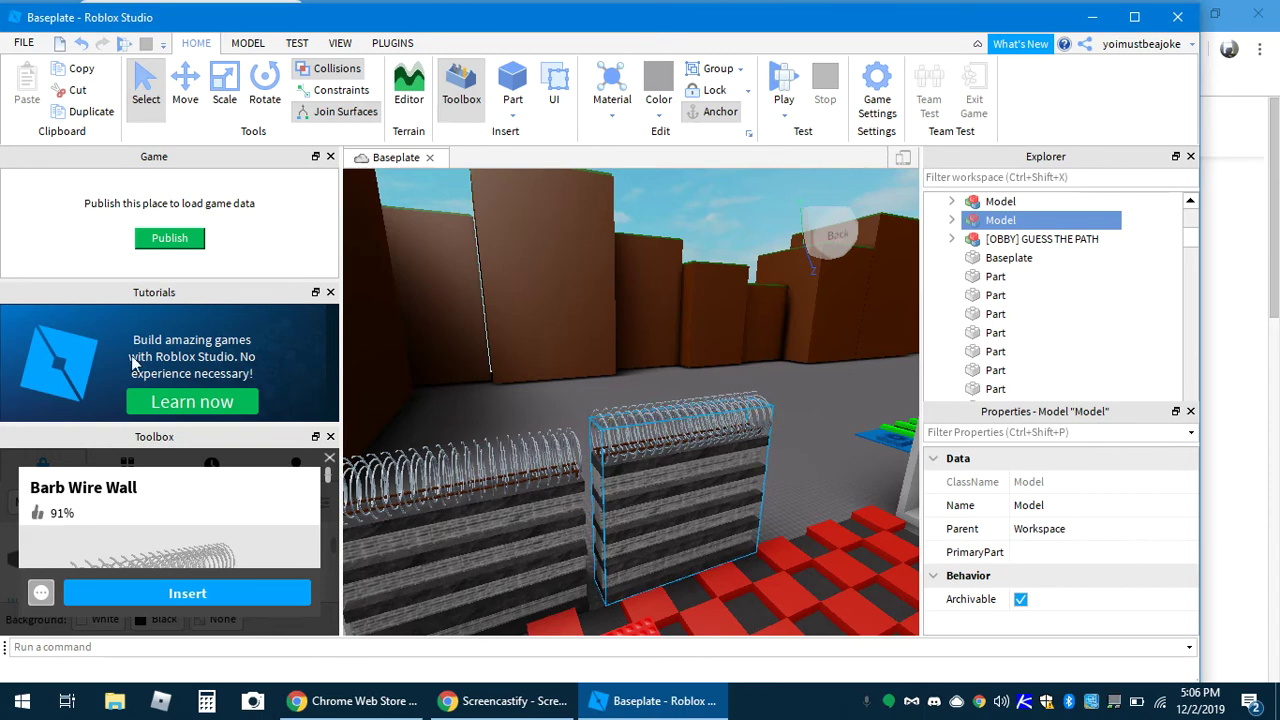
pyautogui.click(427, 314)
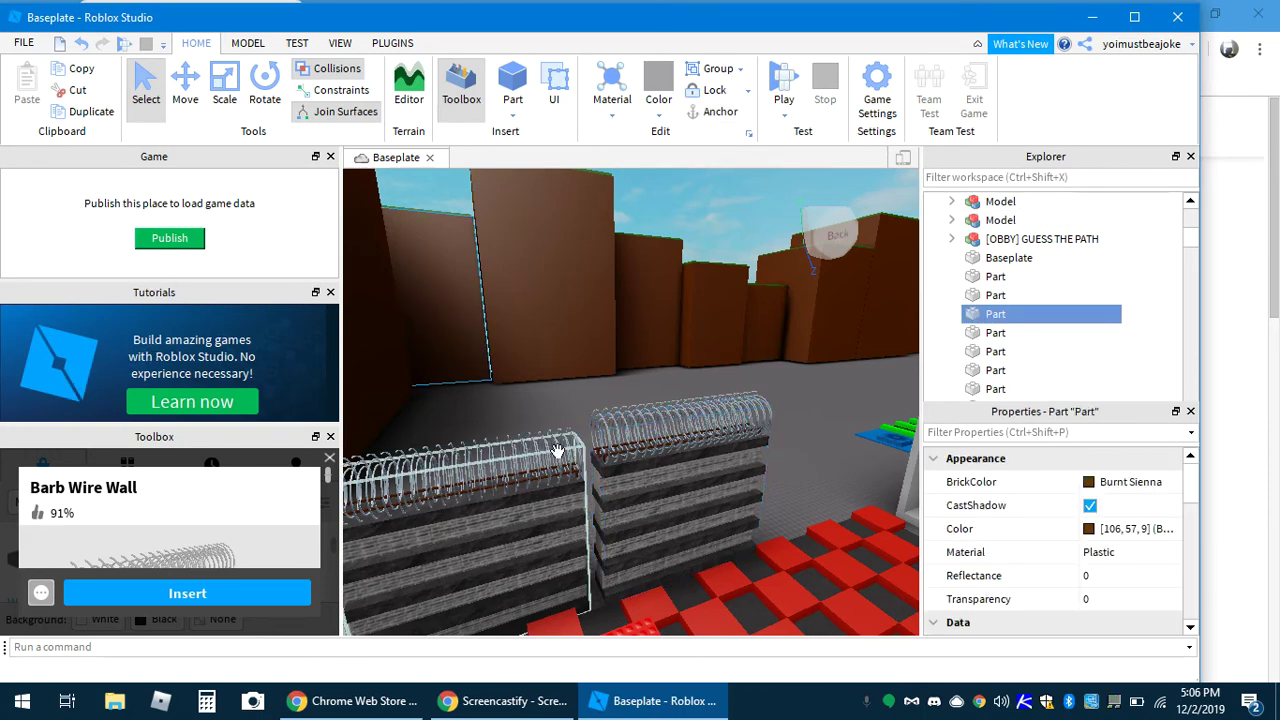
# - Insert another Barb Wire Wall, rotate it and extend the wall row along the checkered path towards the grey tunnel
pyautogui.press('d')
pyautogui.press('s')
pyautogui.press('a')
pyautogui.press('s')
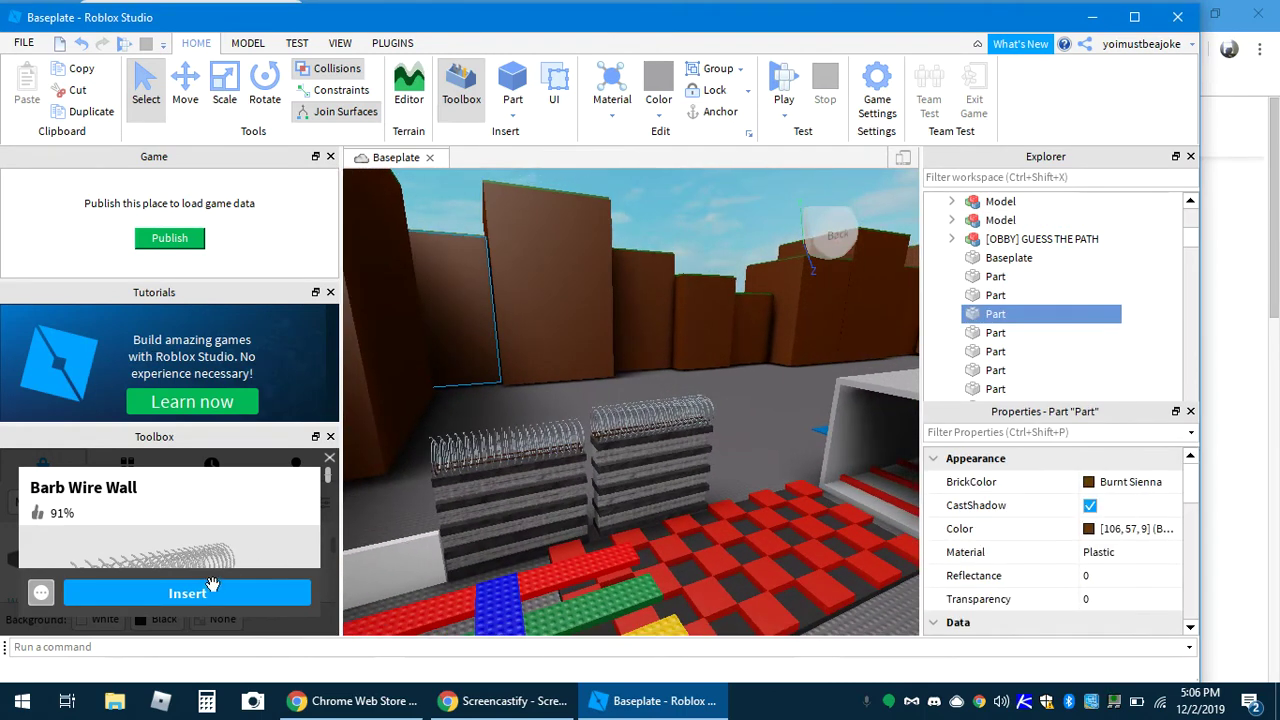
pyautogui.click(210, 592)
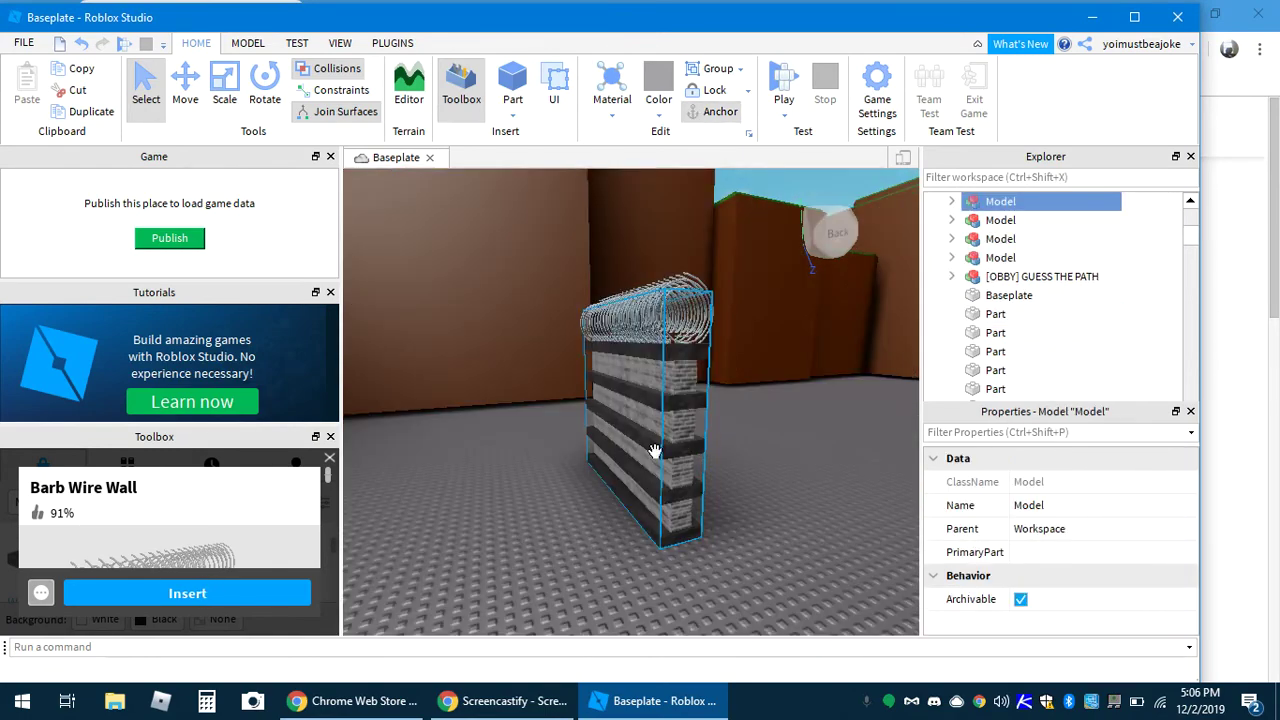
pyautogui.click(724, 432)
pyautogui.press('s')
pyautogui.moveTo(637, 430); pyautogui.dragTo(767, 588)
pyautogui.press('s')
pyautogui.press('r')
pyautogui.press('r')
pyautogui.click(551, 408)
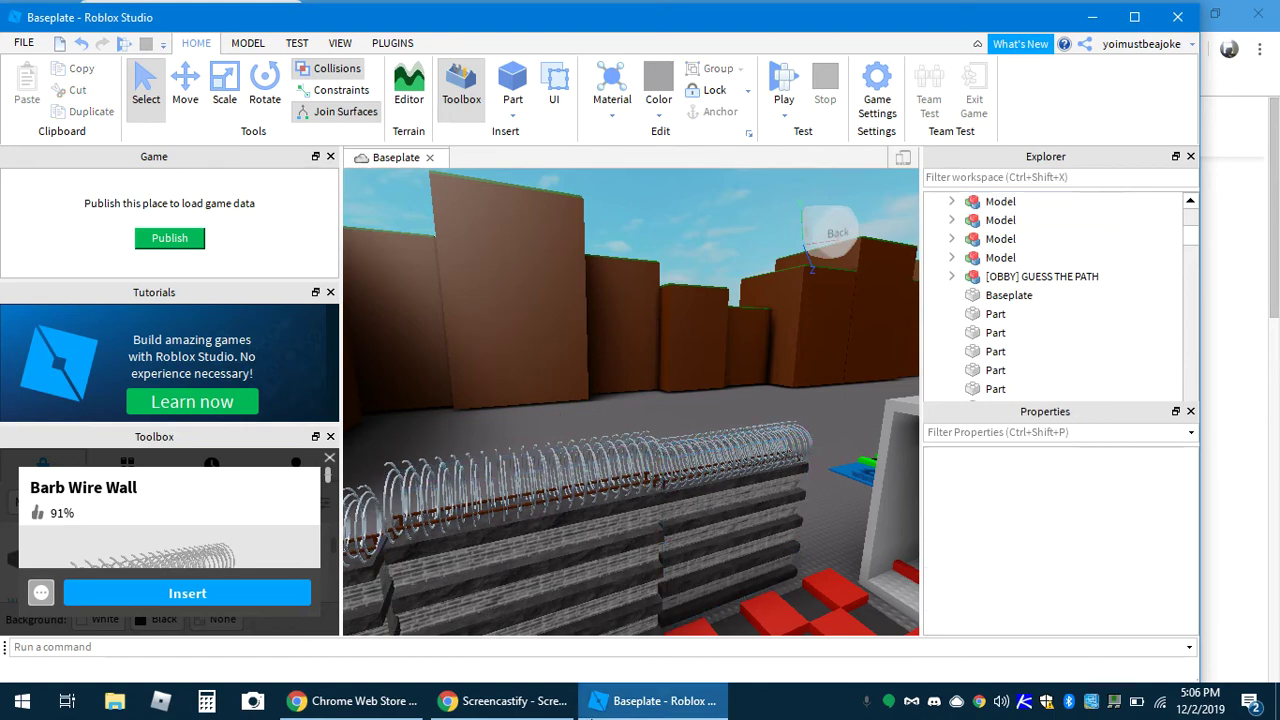
pyautogui.click(596, 716)
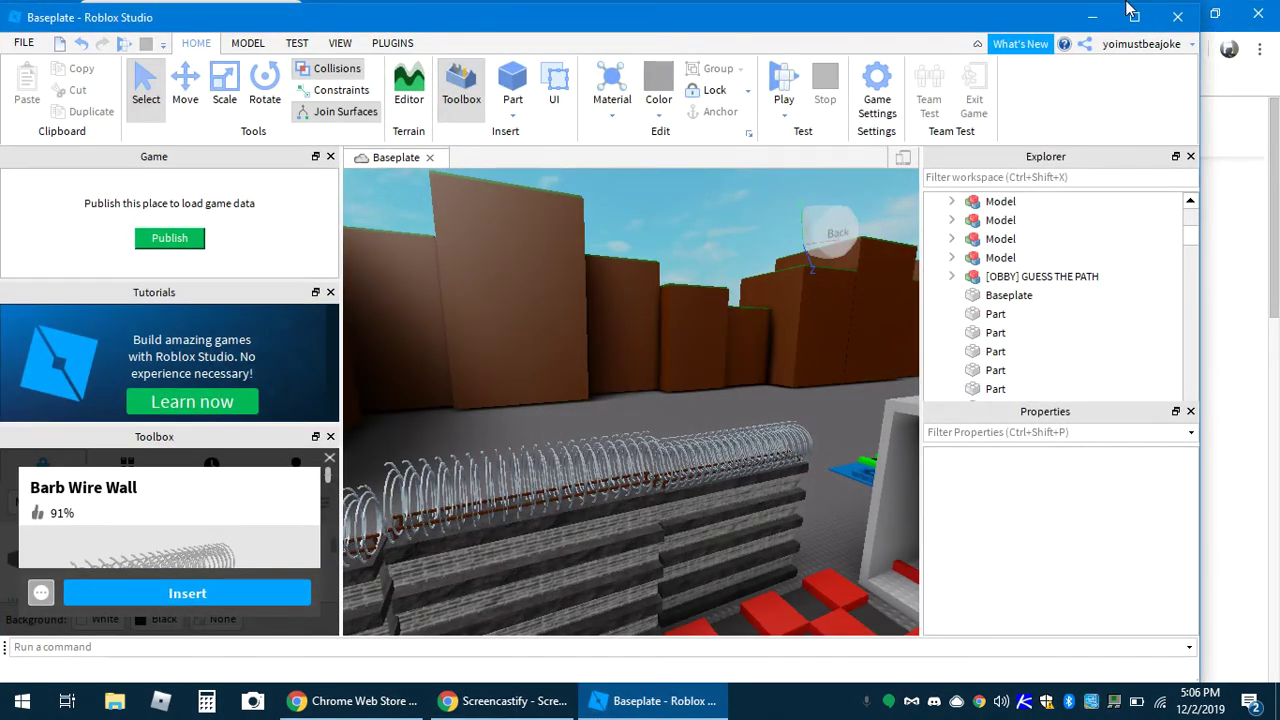
pyautogui.click(1106, 16)
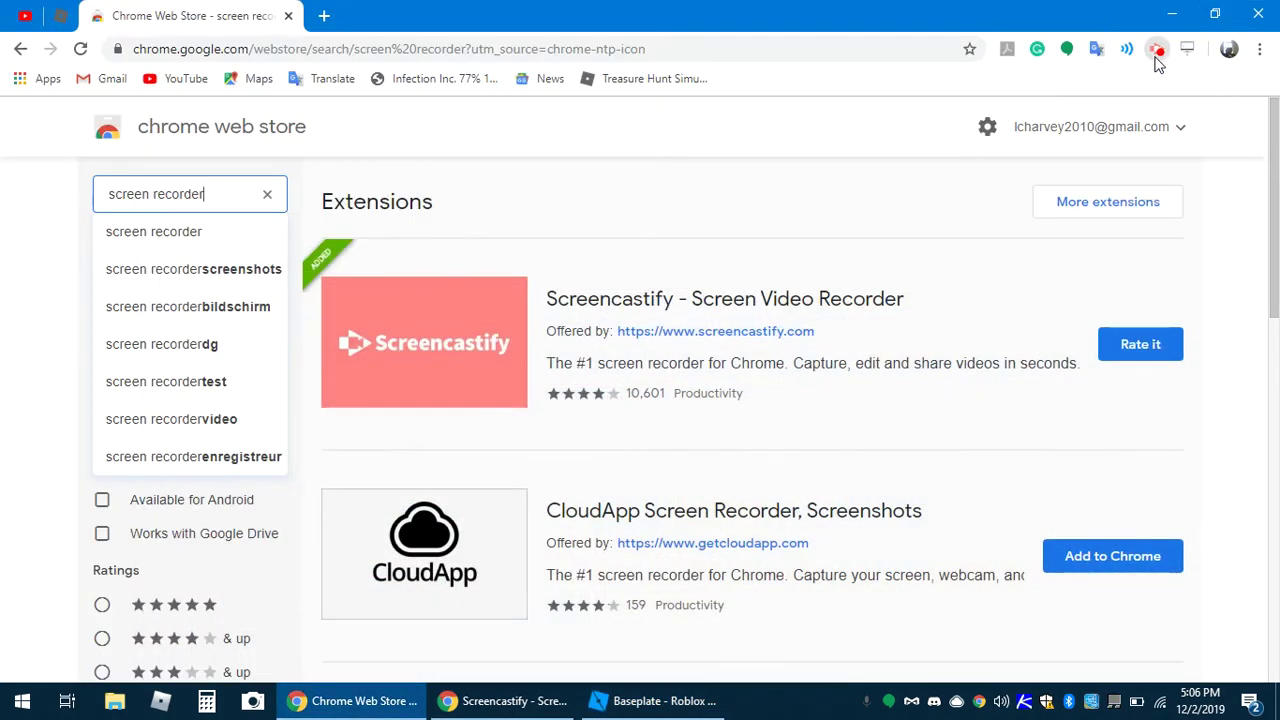
pyautogui.click(1156, 51)
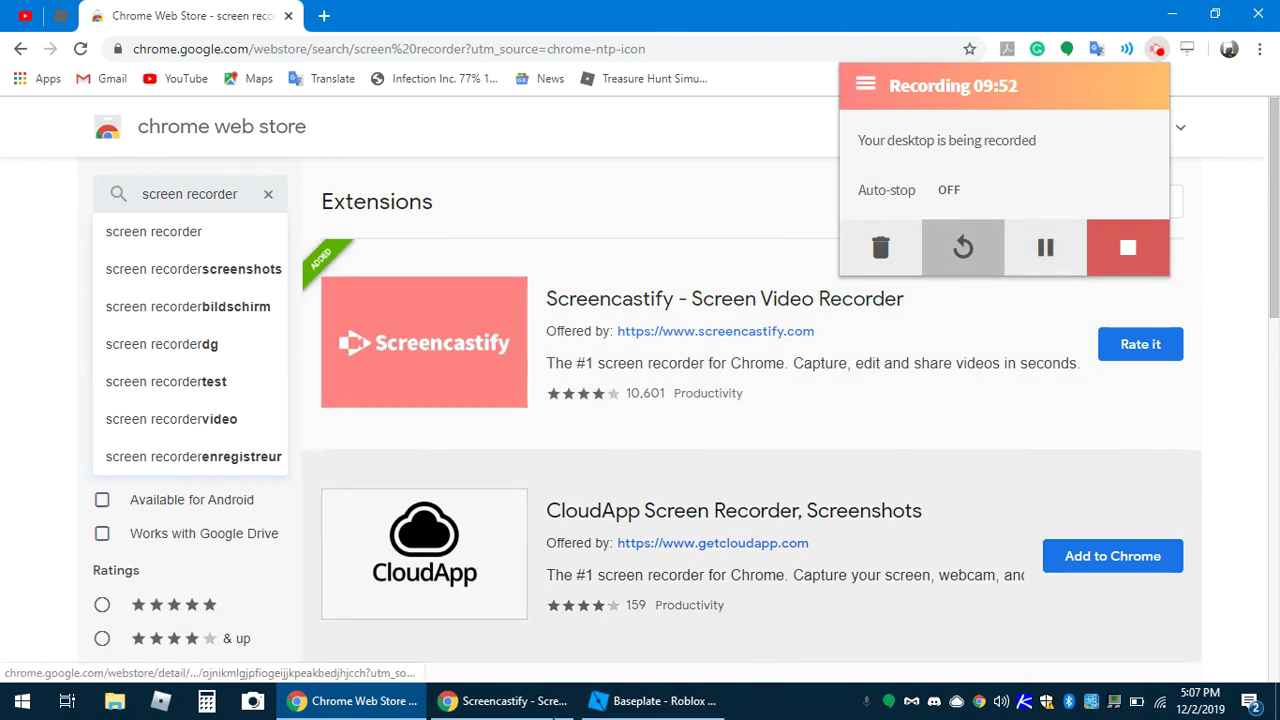
pyautogui.click(655, 701)
# - Close the Barb Wire Wall preview and search the Toolbox models for "floors"
pyautogui.press('w')
pyautogui.press('a')
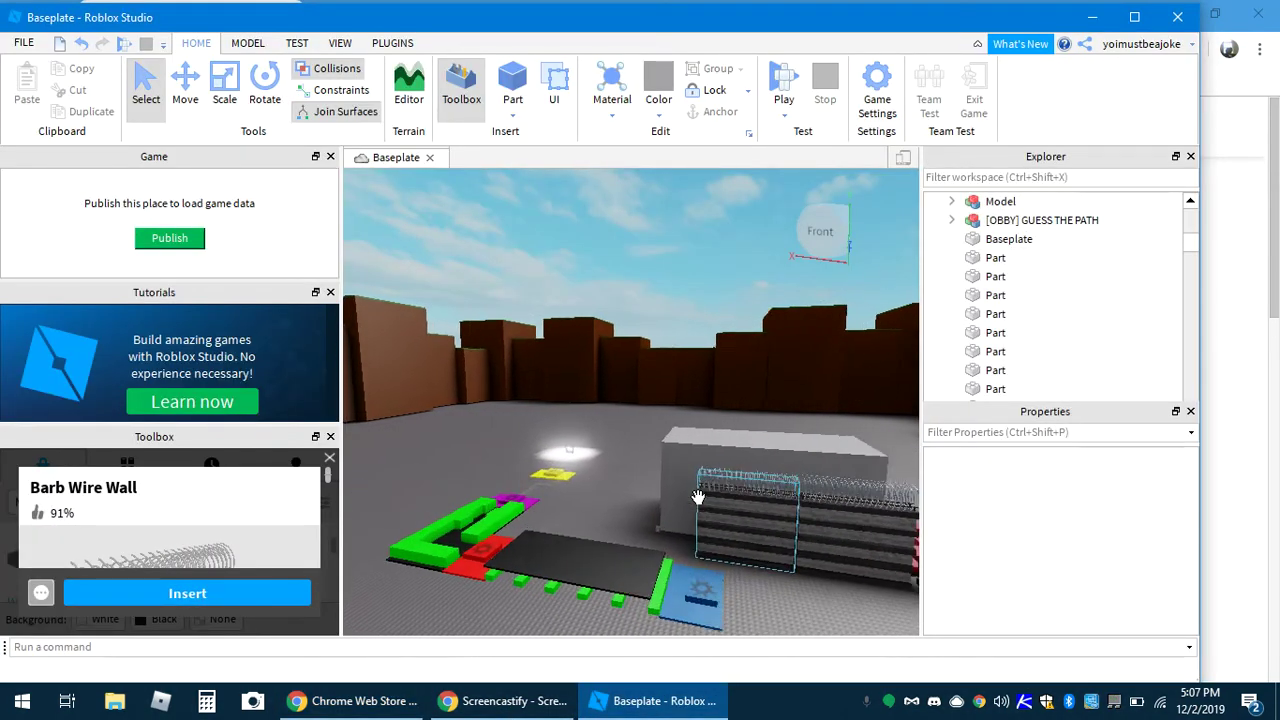
pyautogui.press('w')
pyautogui.press('a')
pyautogui.moveTo(698, 498); pyautogui.dragTo(686, 451, button='right')
pyautogui.moveTo(698, 505); pyautogui.dragTo(697, 498, button='right')
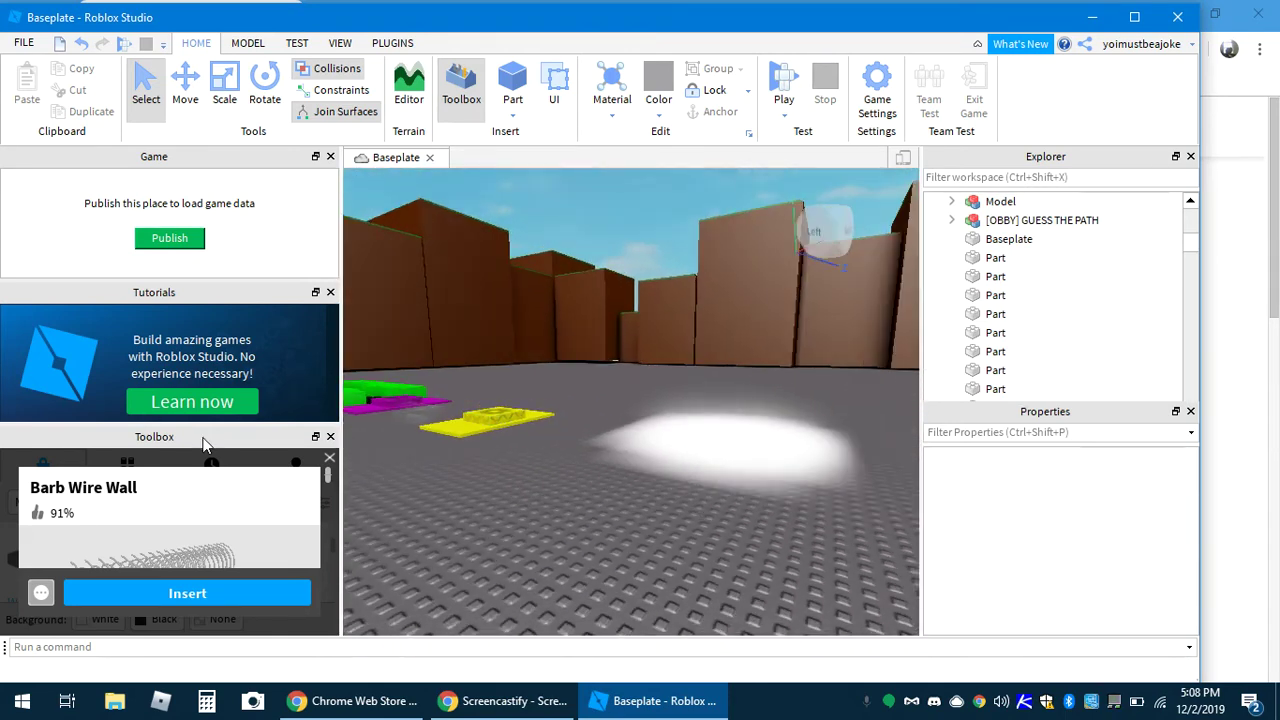
pyautogui.click(330, 459)
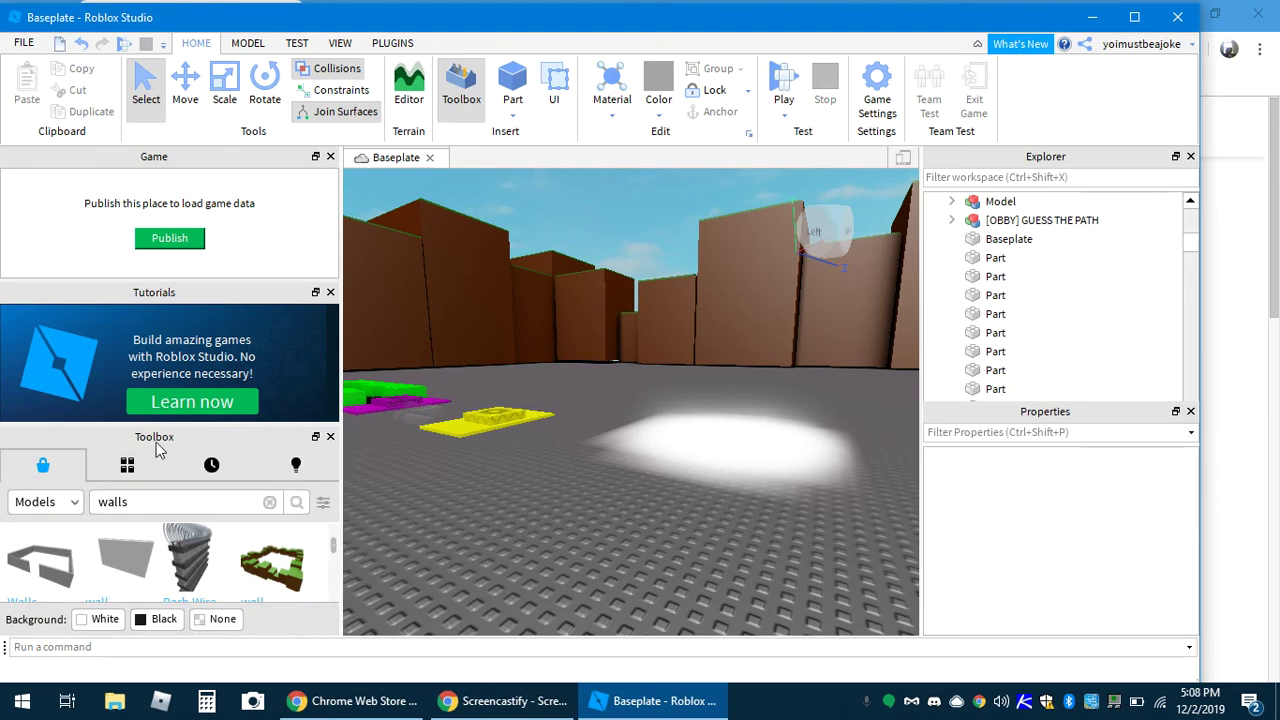
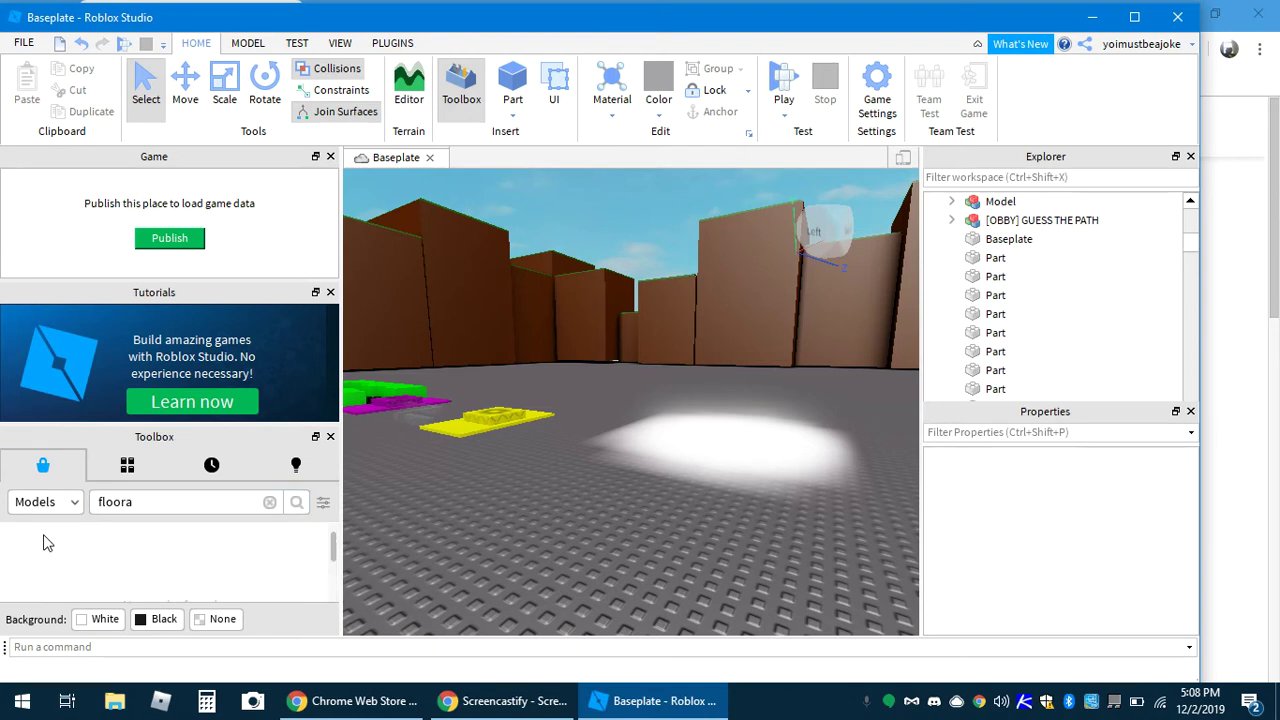
pyautogui.write('s')
pyautogui.press('Return')
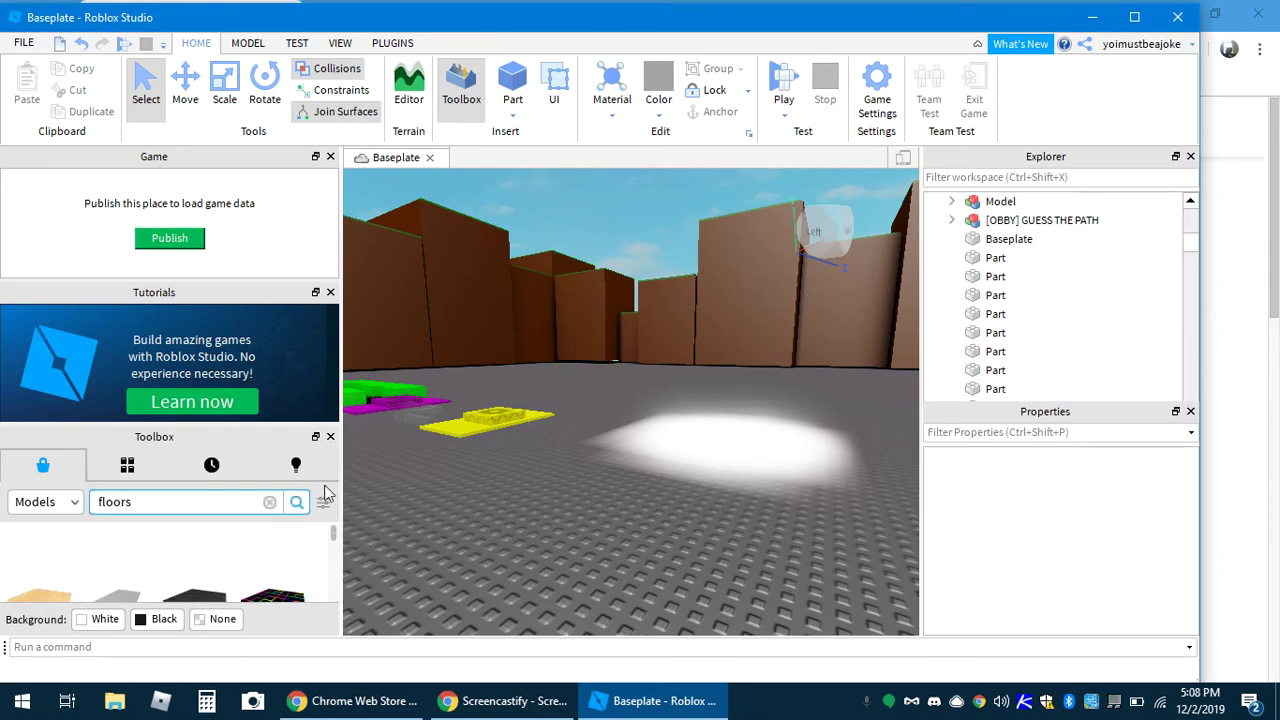
# - Insert the light wooden floor model and place it on the baseplate at the glowing spawn location
pyautogui.scroll(3, 606, 383)
pyautogui.scroll(-3, 706, 450)
pyautogui.moveTo(640, 417); pyautogui.dragTo(769, 468)
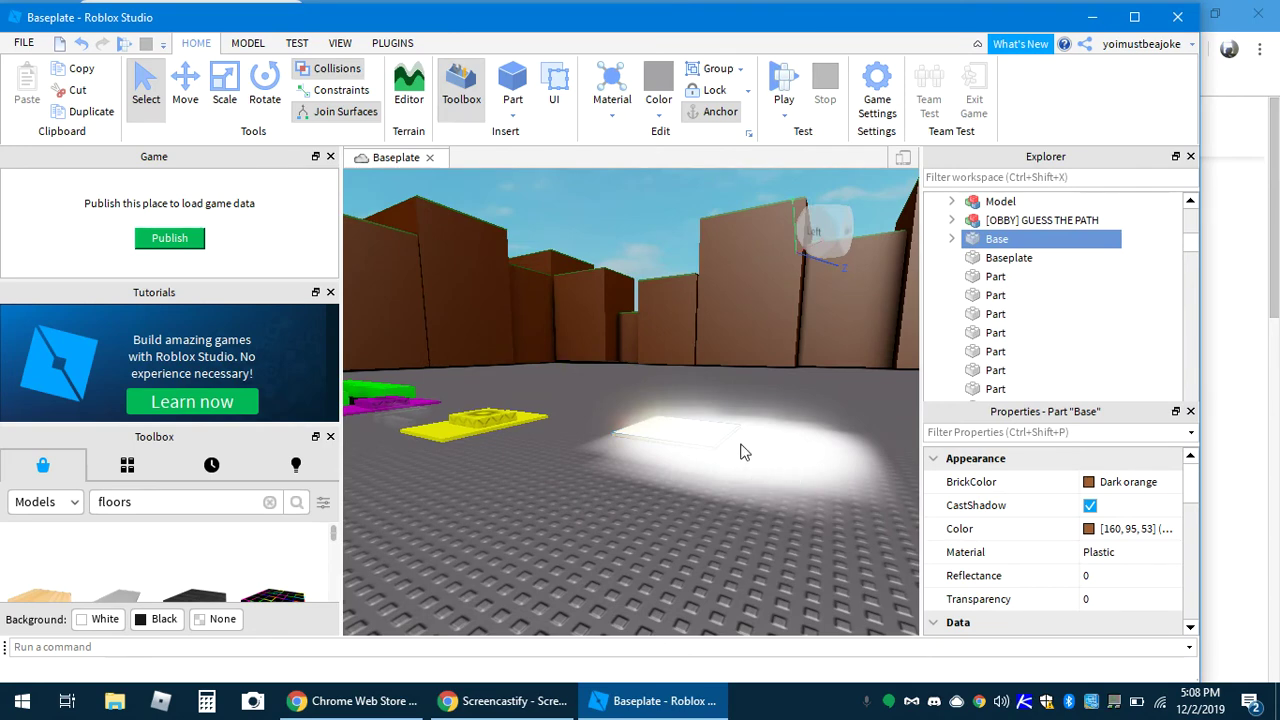
pyautogui.press('d')
pyautogui.moveTo(603, 431); pyautogui.dragTo(610, 434, button='right')
pyautogui.press('s')
pyautogui.press('a')
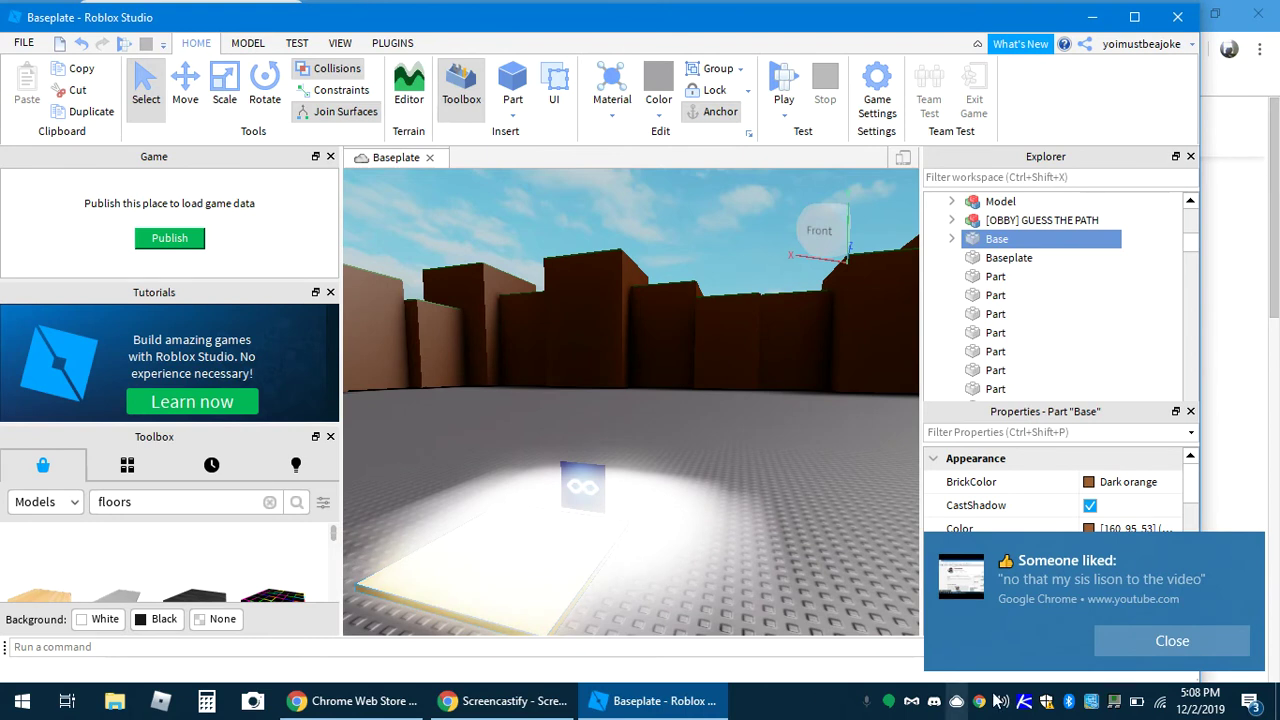
pyautogui.click(1171, 640)
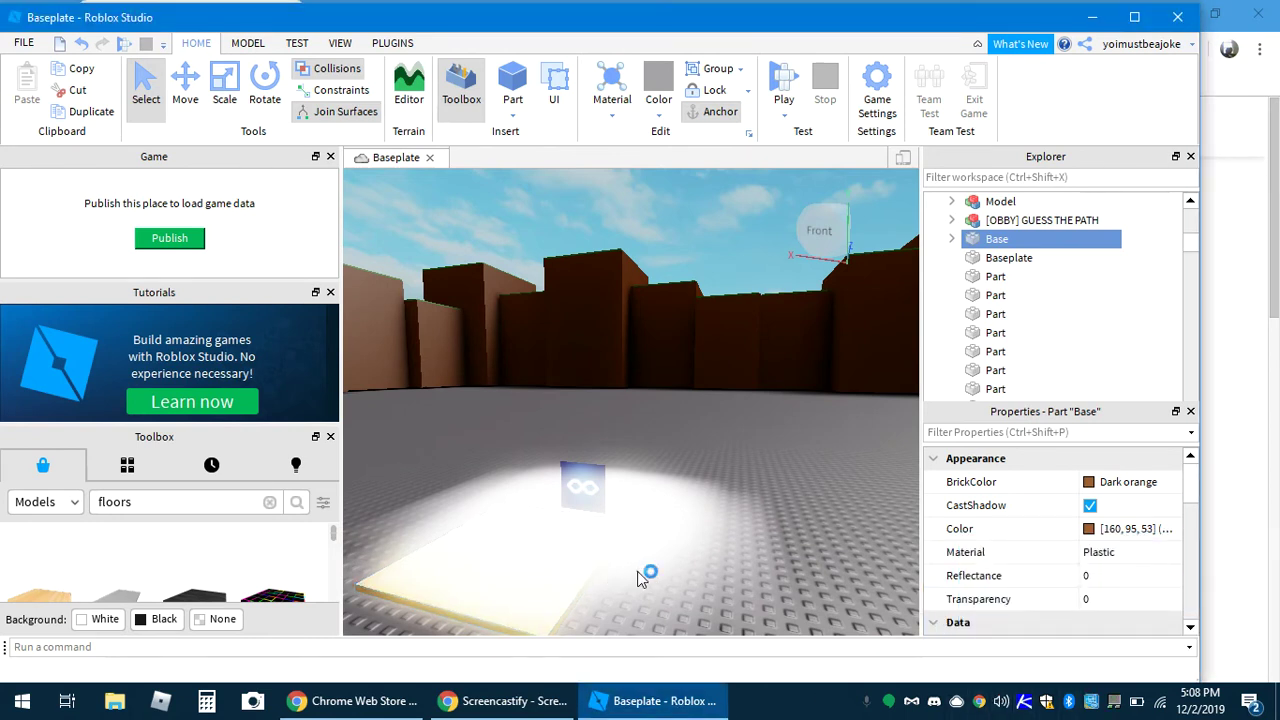
# - Insert the multicoloured neon-grid floor model and place it at the glowing spawn location, with a yellow slab in front of it
pyautogui.click(586, 491)
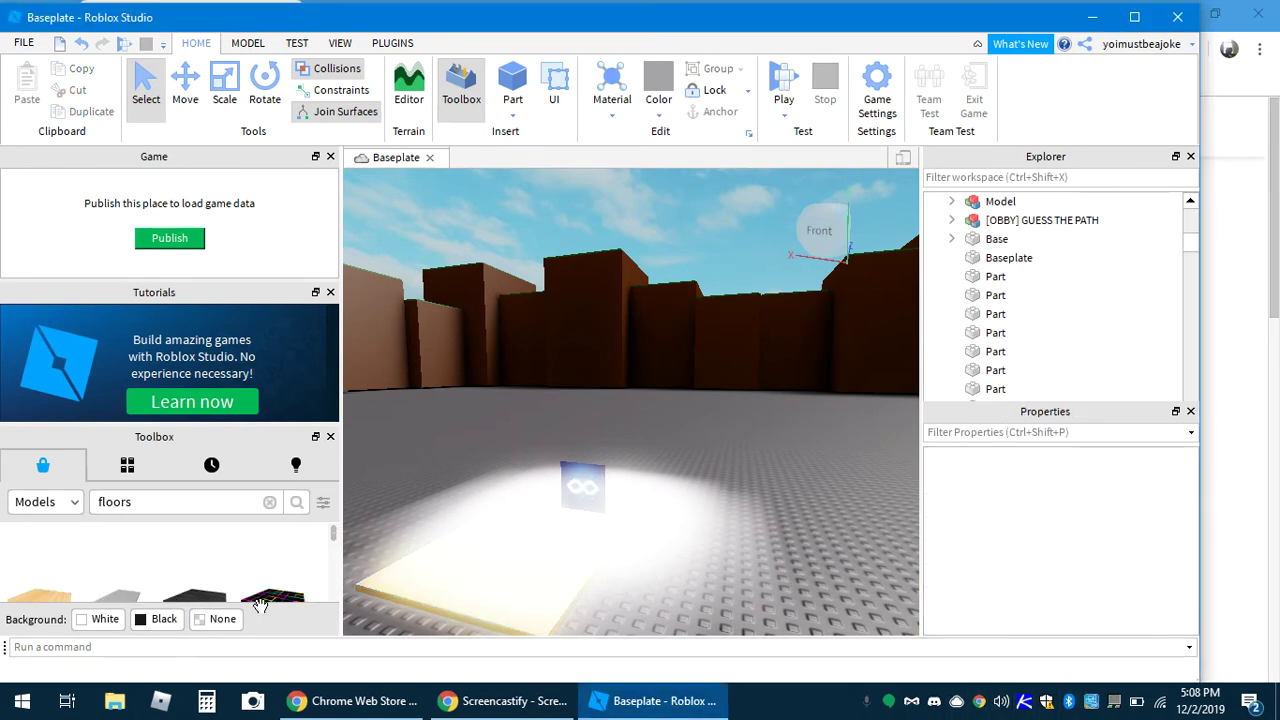
pyautogui.moveTo(268, 598)
pyautogui.moveTo(268, 598); pyautogui.dragTo(604, 564)
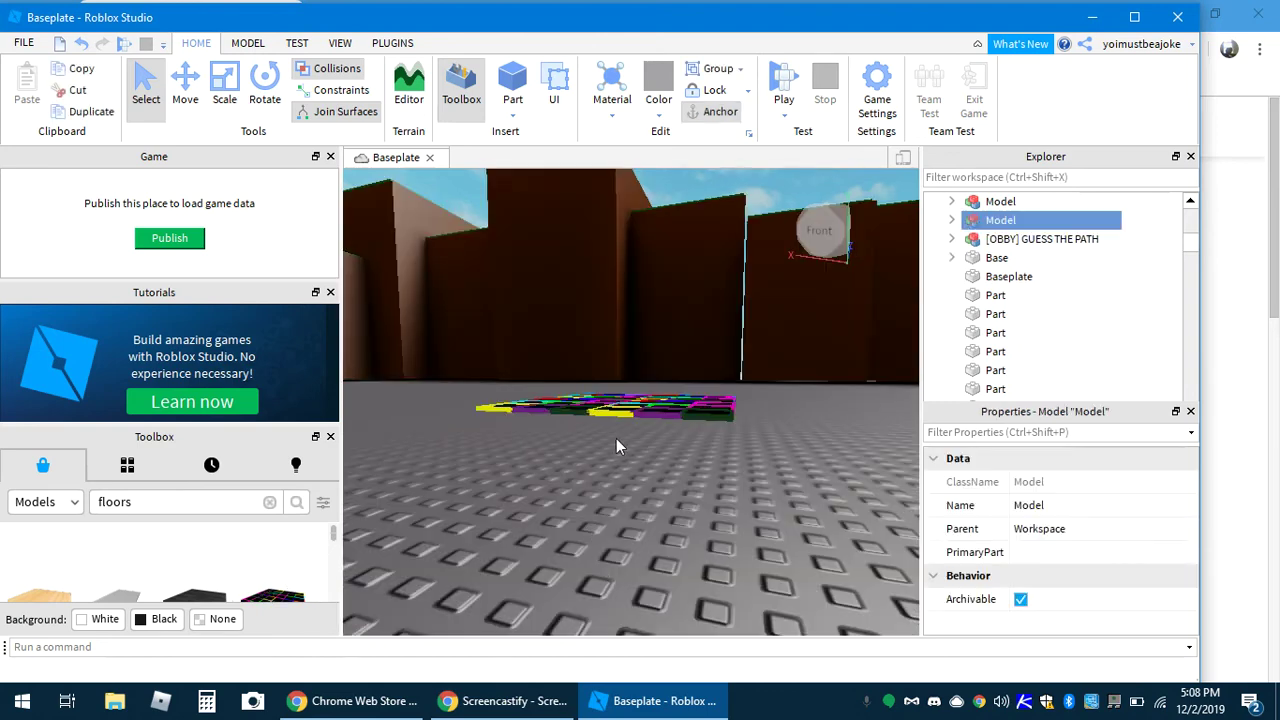
pyautogui.press('s')
pyautogui.click(628, 415)
pyautogui.moveTo(630, 416); pyautogui.dragTo(560, 525)
pyautogui.click(553, 540)
pyautogui.click(491, 603)
pyautogui.scroll(-3, 606, 507)
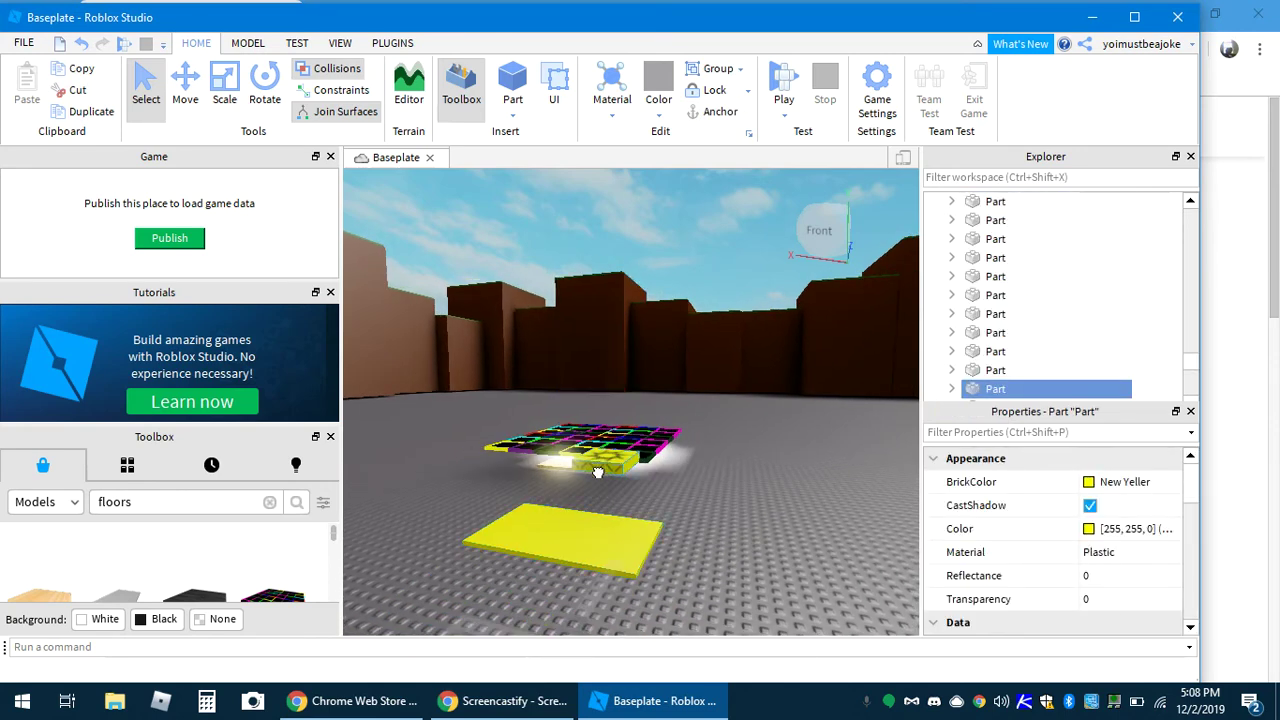
# - Move the yellow star-marked part onto the yellow slab and the multicoloured floor far back to the brown blocks
pyautogui.moveTo(597, 469); pyautogui.dragTo(592, 533)
pyautogui.moveTo(603, 443); pyautogui.dragTo(655, 31)
pyautogui.click(640, 464)
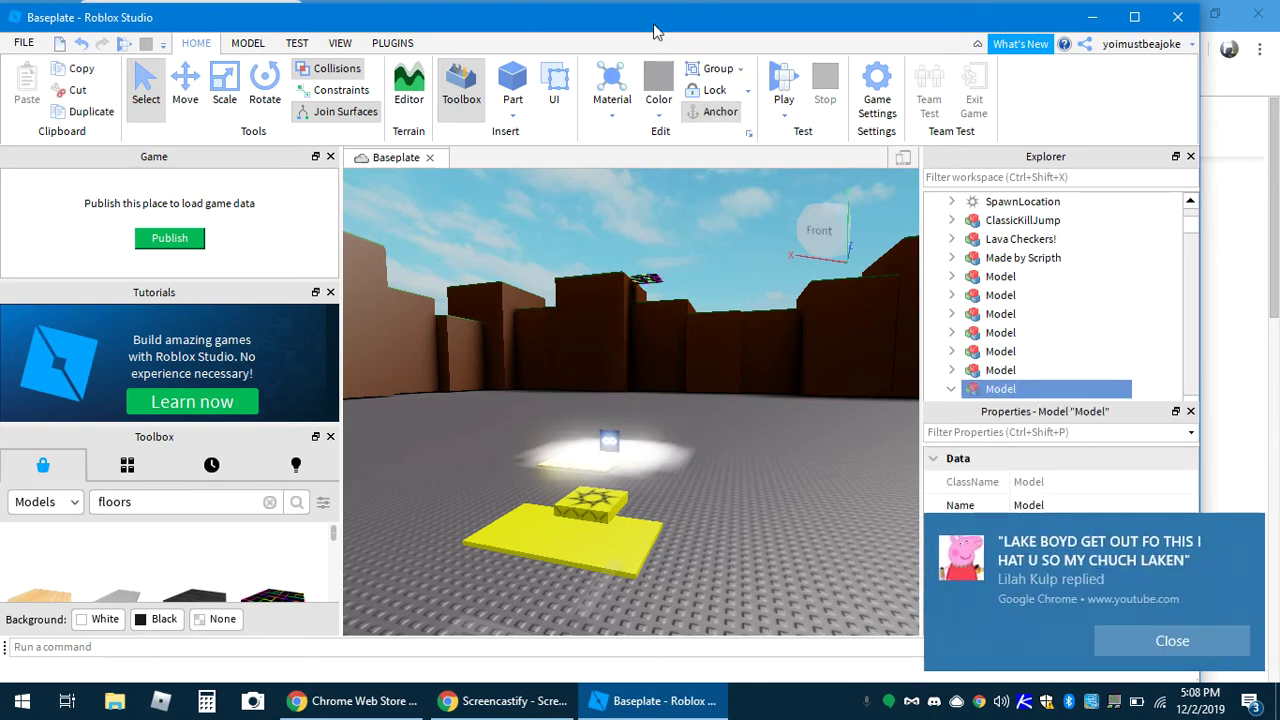
pyautogui.click(1172, 640)
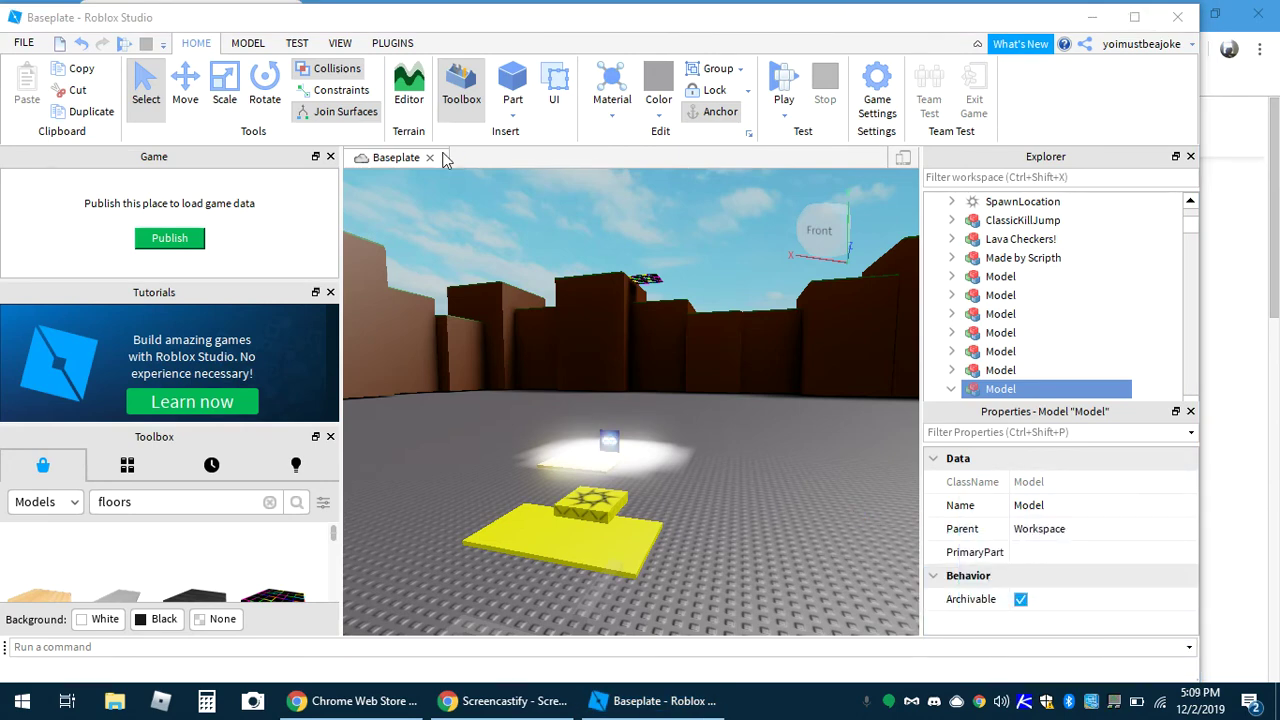
pyautogui.click(403, 245)
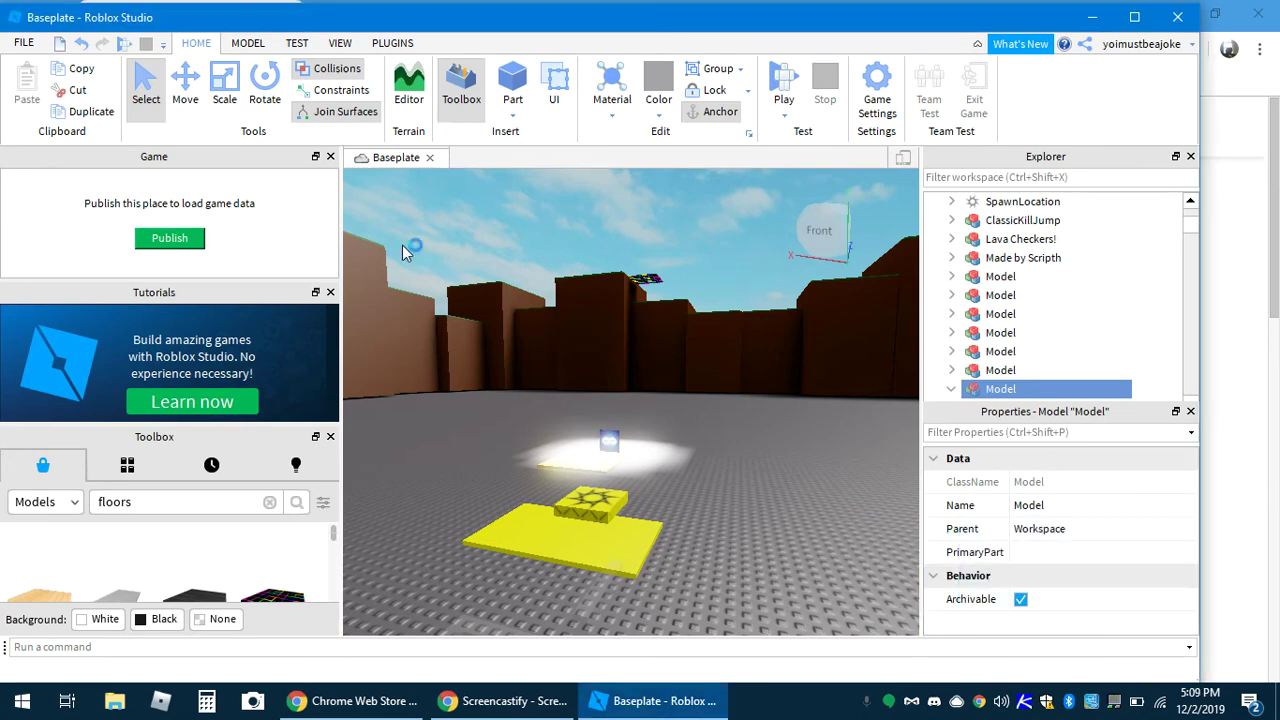
# - Start publishing the game as a new place and name it "obby for admin!"
pyautogui.click(168, 239)
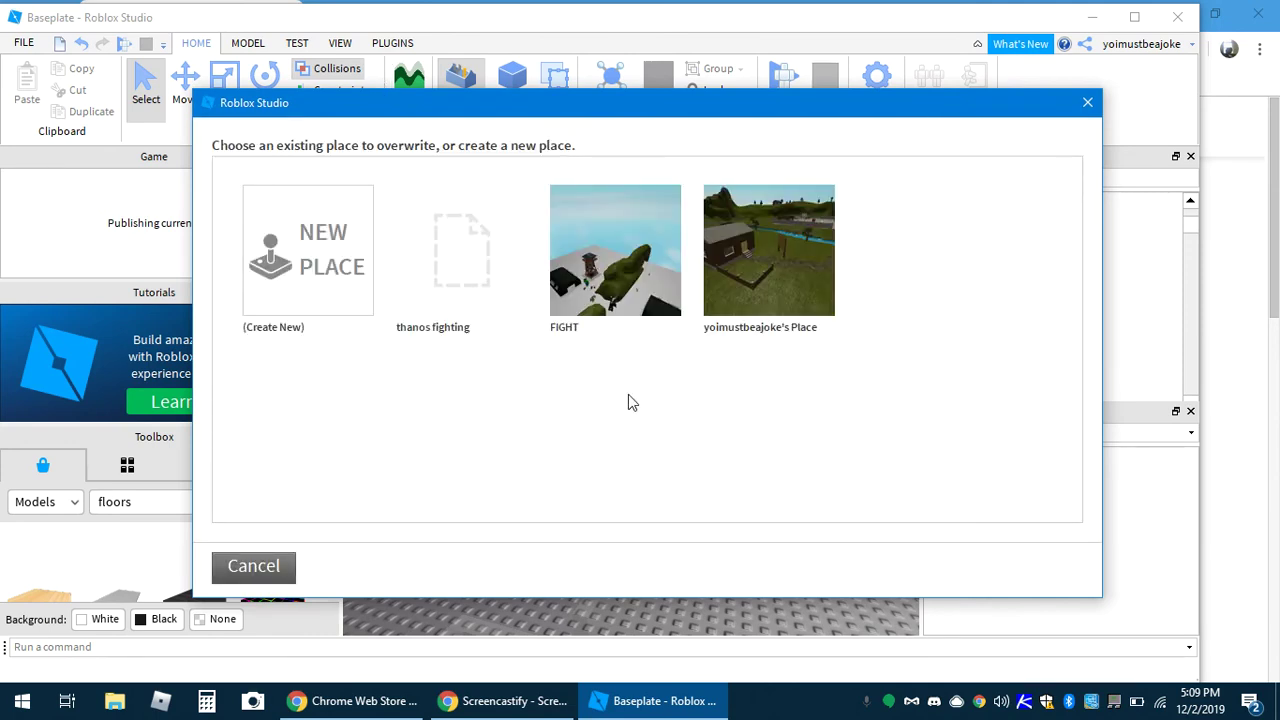
pyautogui.click(322, 336)
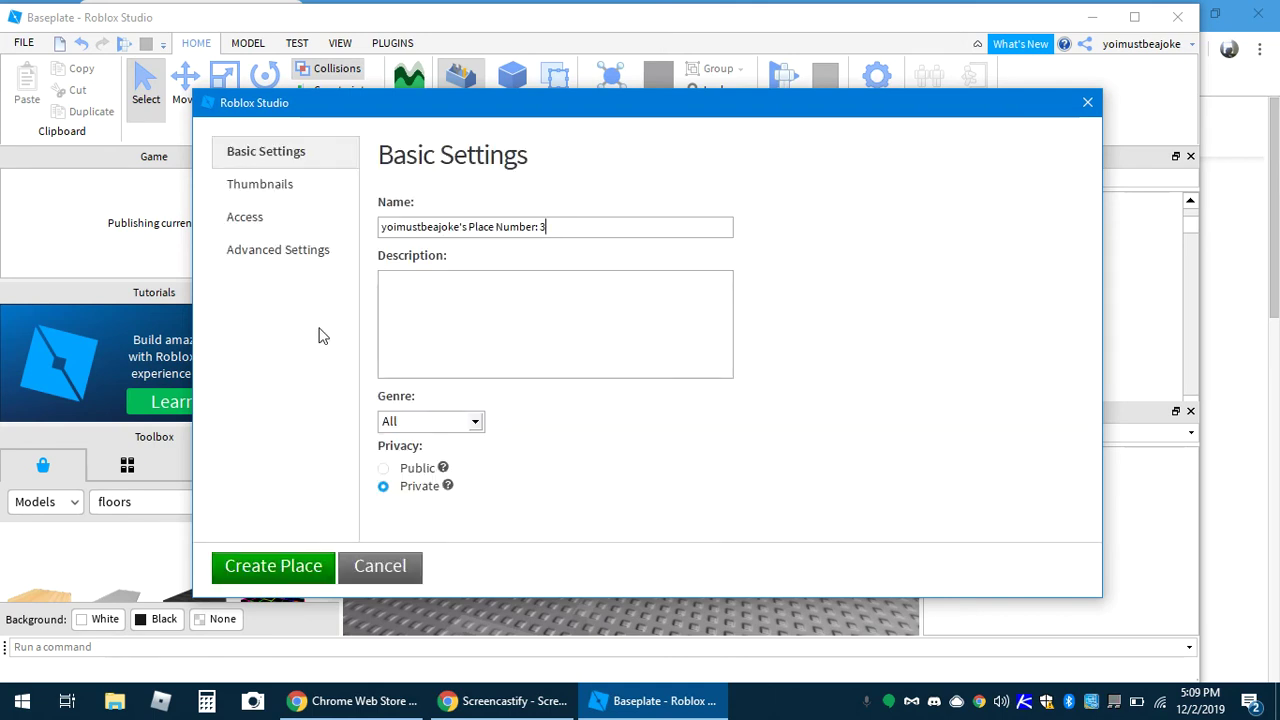
pyautogui.press('BackSpace')
pyautogui.press('BackSpace')
pyautogui.press('BackSpace')
pyautogui.press('BackSpace')
pyautogui.press('BackSpace')
pyautogui.press('BackSpace')
pyautogui.press('BackSpace')
pyautogui.press('BackSpace')
pyautogui.press('BackSpace')
pyautogui.press('BackSpace')
pyautogui.press('BackSpace')
pyautogui.press('BackSpace')
pyautogui.press('BackSpace')
pyautogui.press('BackSpace')
pyautogui.press('BackSpace')
pyautogui.press('BackSpace')
pyautogui.press('BackSpace')
pyautogui.press('BackSpace')
pyautogui.press('BackSpace')
pyautogui.press('BackSpace')
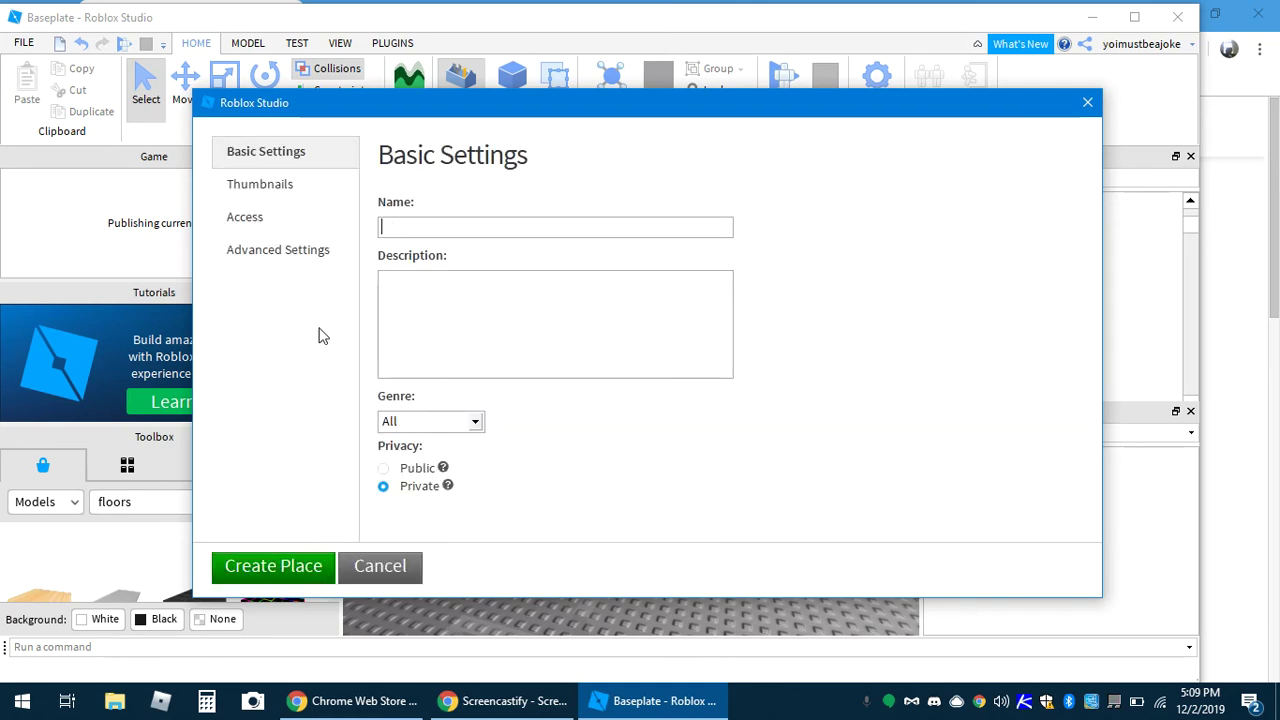
pyautogui.write('oob')
pyautogui.press('BackSpace')
pyautogui.write('obby for admin!')
# - Enter the description "secret is you got to get to end" and set the place's privacy to Public
pyautogui.click(483, 287)
pyautogui.write('secret is you got to get to end')
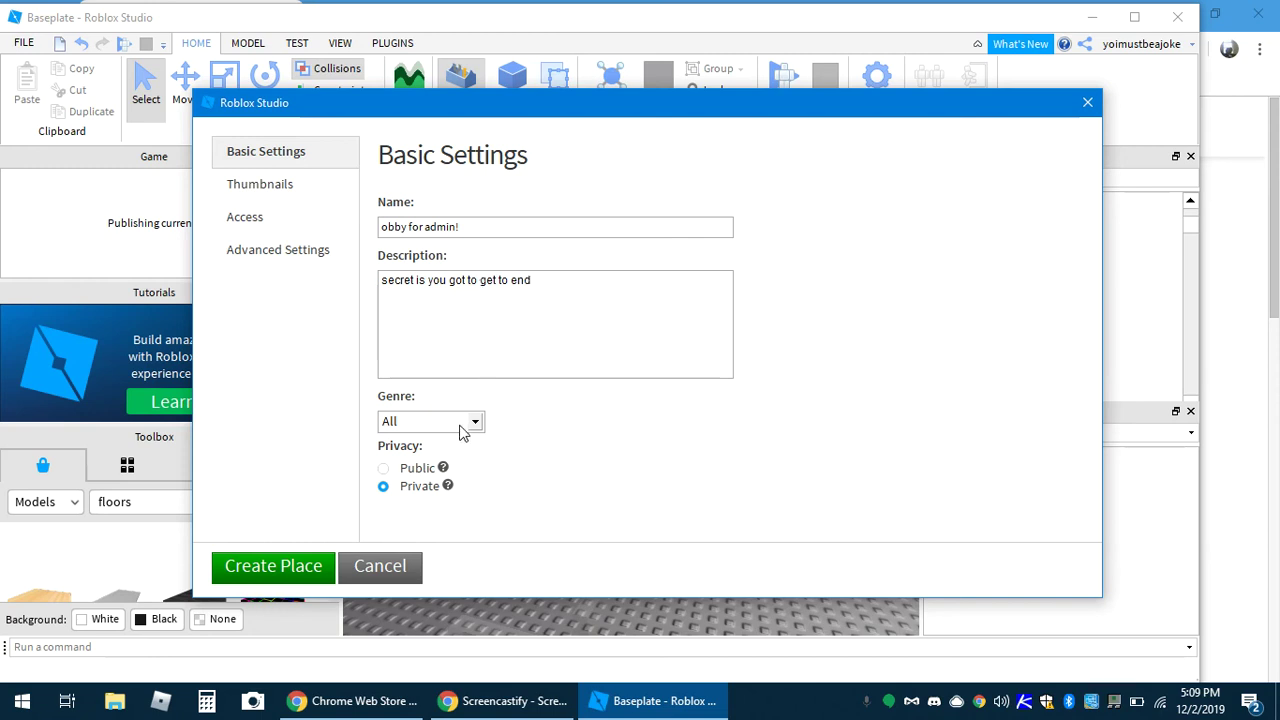
pyautogui.click(383, 468)
# - Create and upload the place, and finish the publishing dialog without setting up any promotion options
pyautogui.click(279, 566)
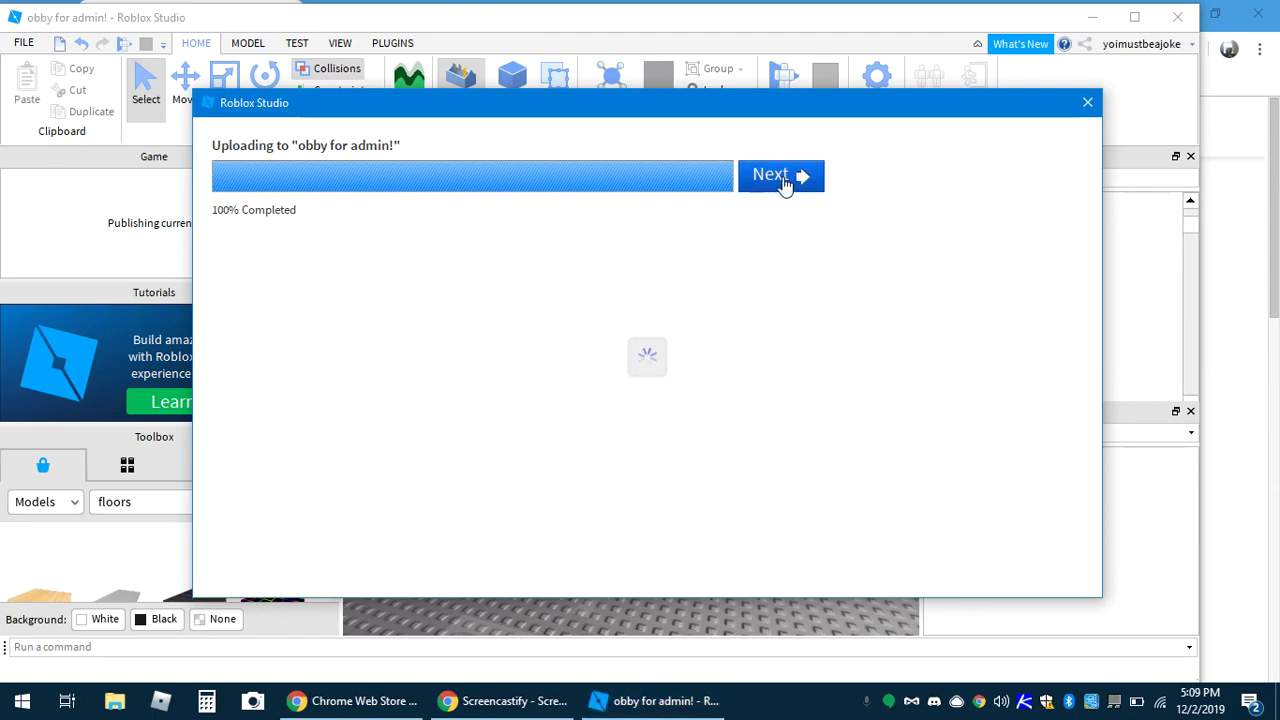
pyautogui.click(785, 184)
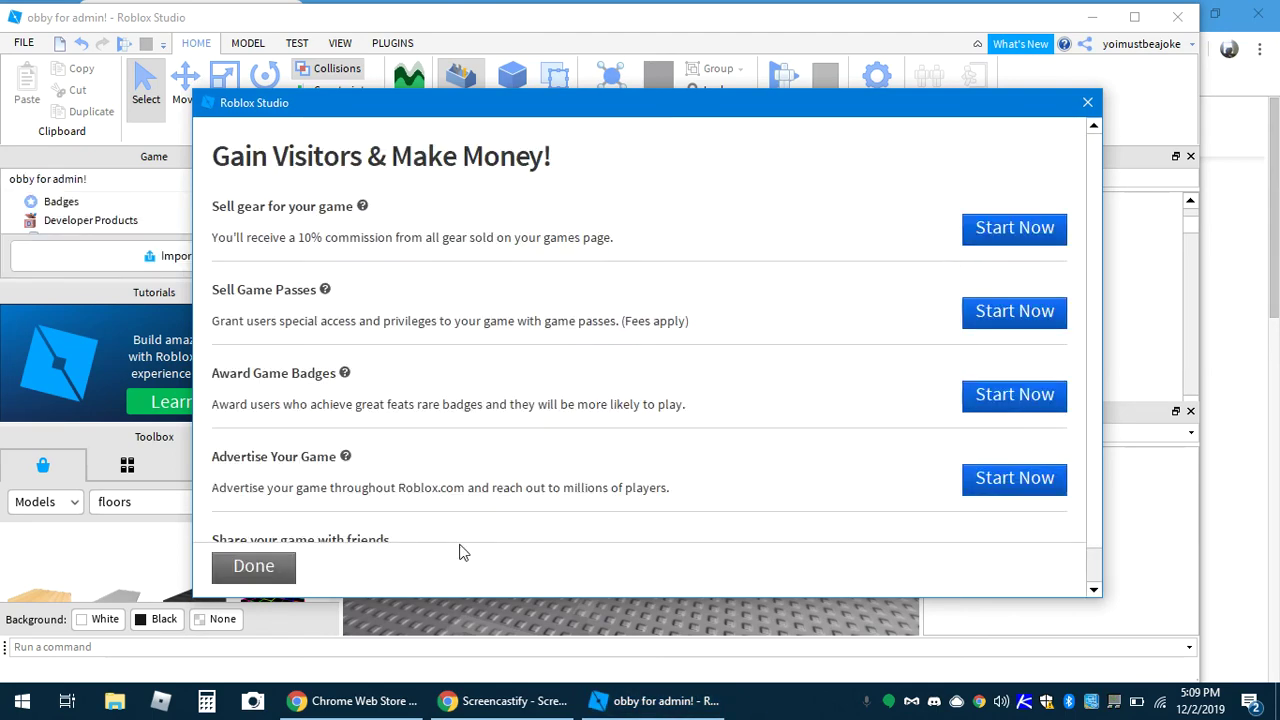
pyautogui.click(262, 567)
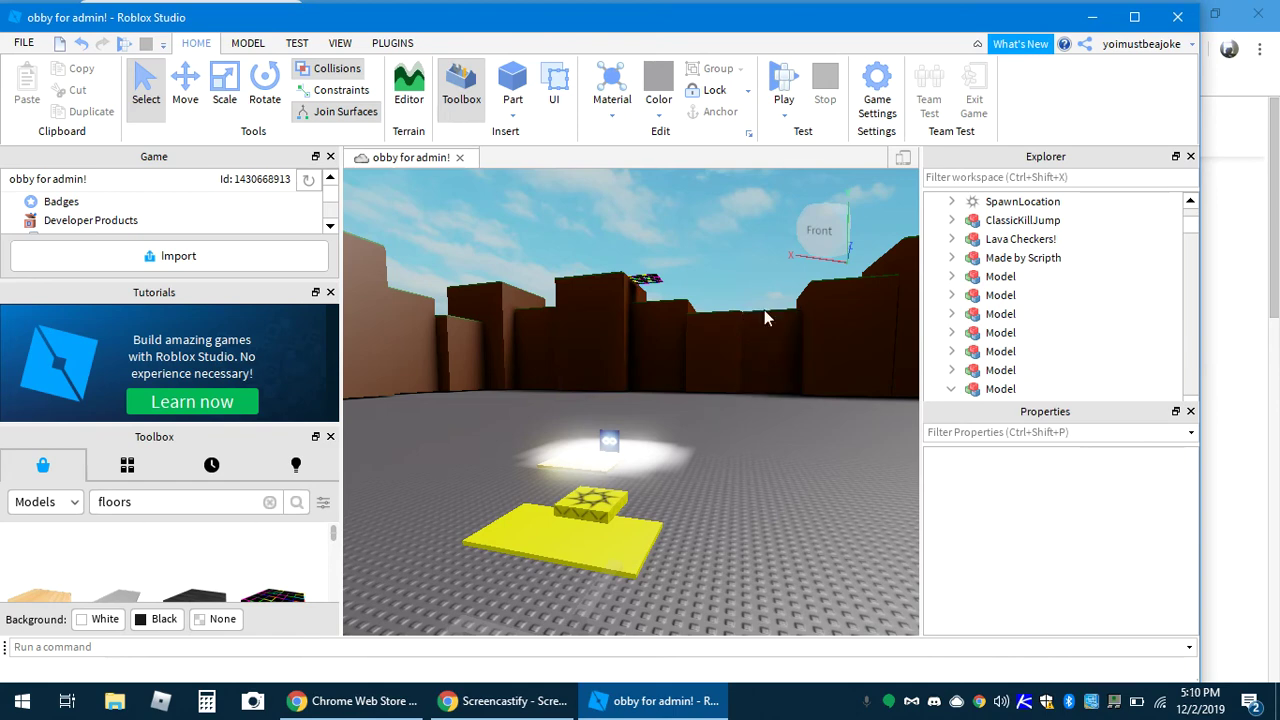
# - Switch to the Roblox website in Chrome and show the creations on the account's own profile
pyautogui.click(1093, 17)
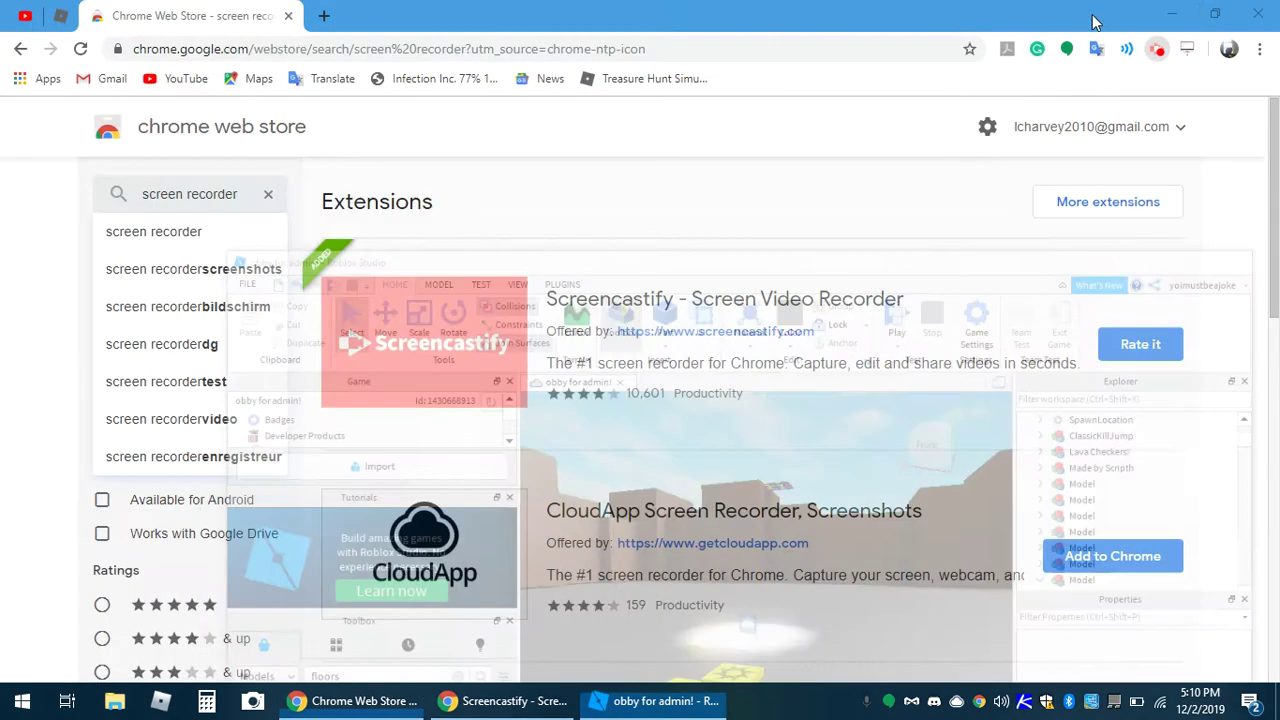
pyautogui.click(61, 15)
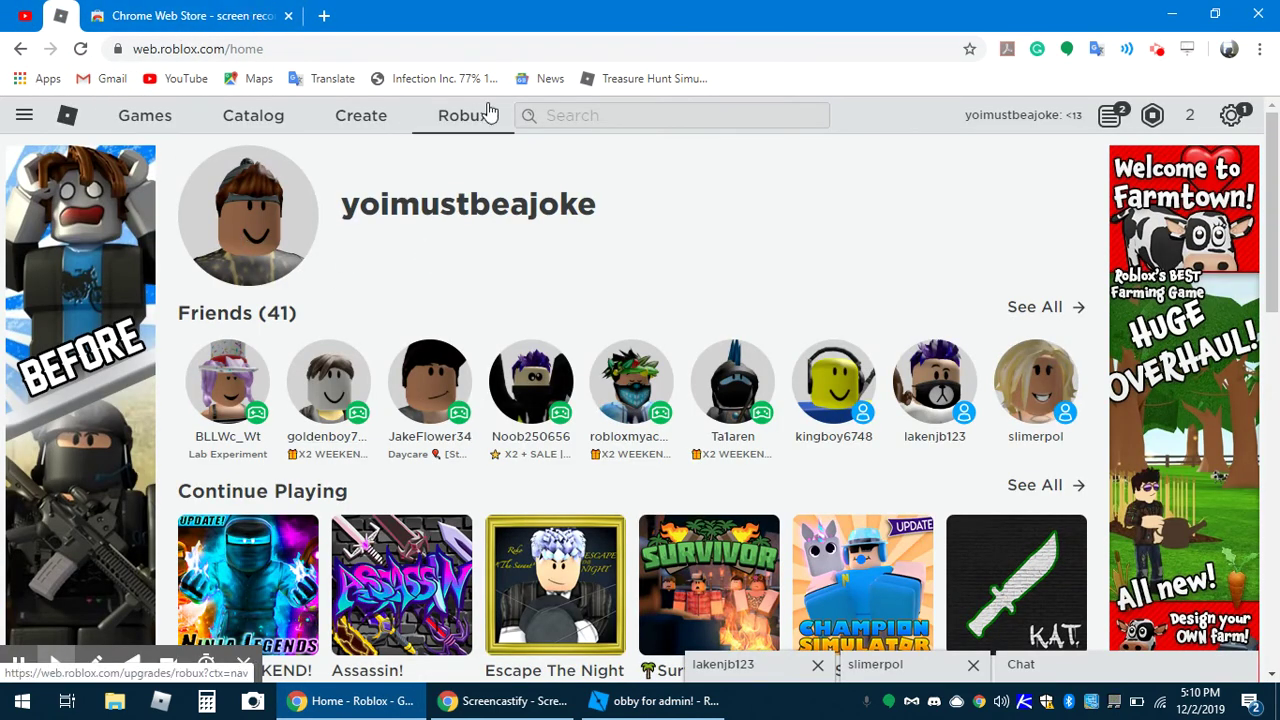
pyautogui.click(303, 207)
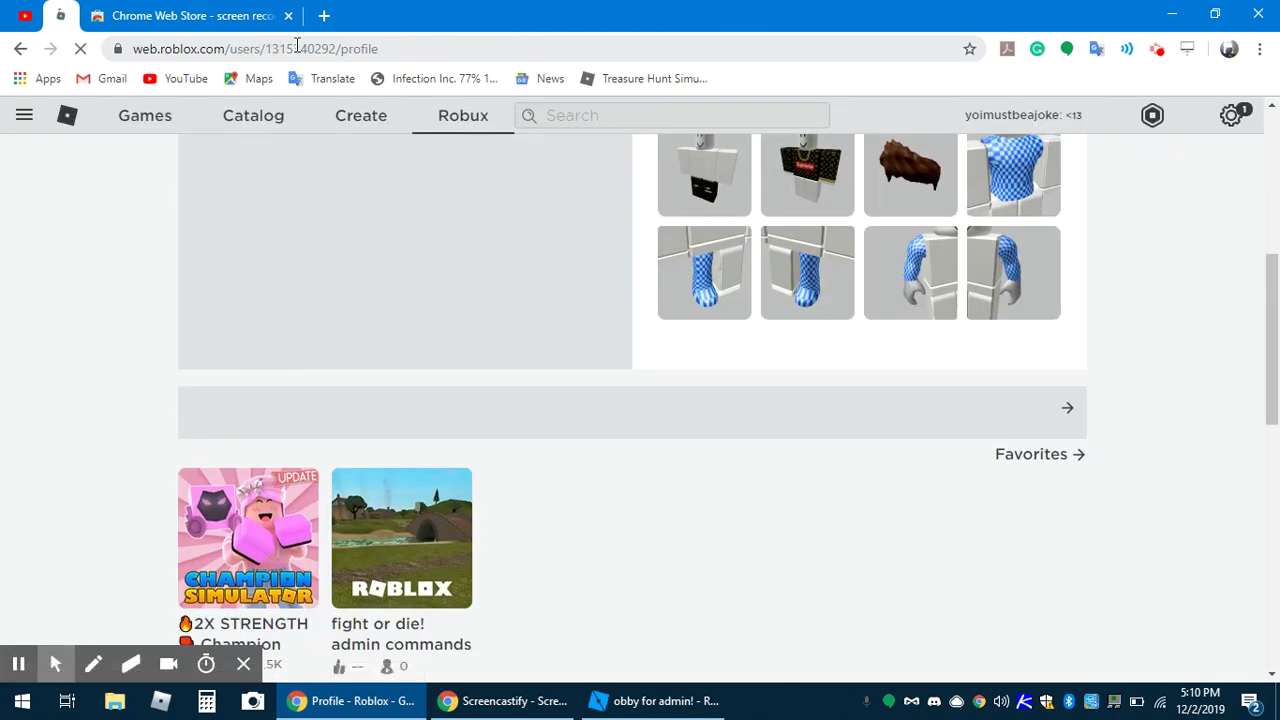
pyautogui.scroll(-4, 475, 277)
pyautogui.scroll(-1, 385, 398)
pyautogui.scroll(1, 518, 409)
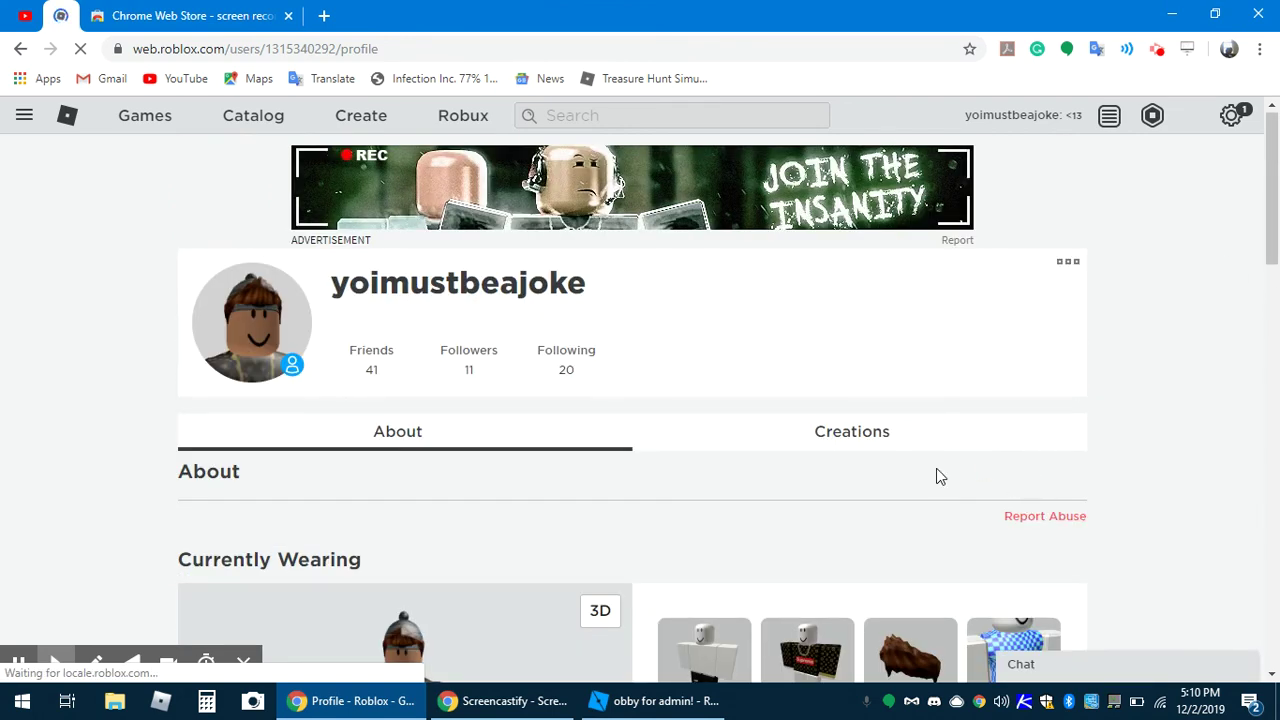
pyautogui.click(840, 430)
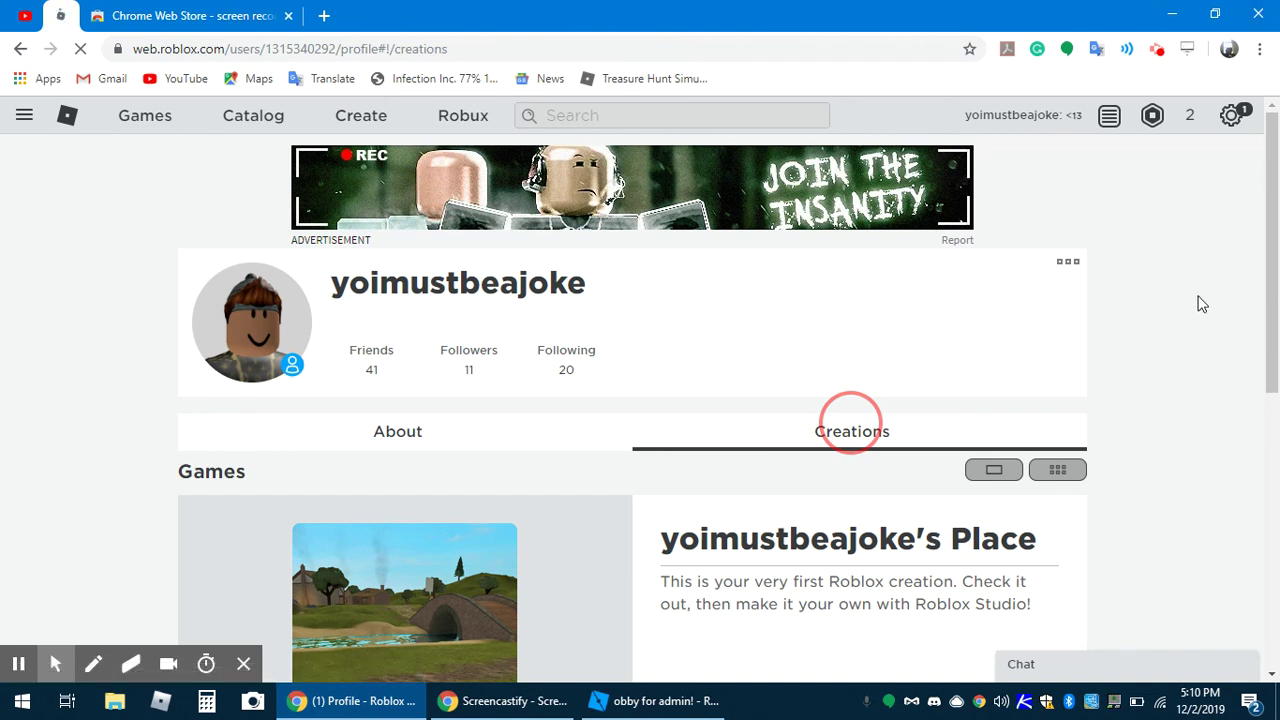
pyautogui.tripleClick(785, 315)
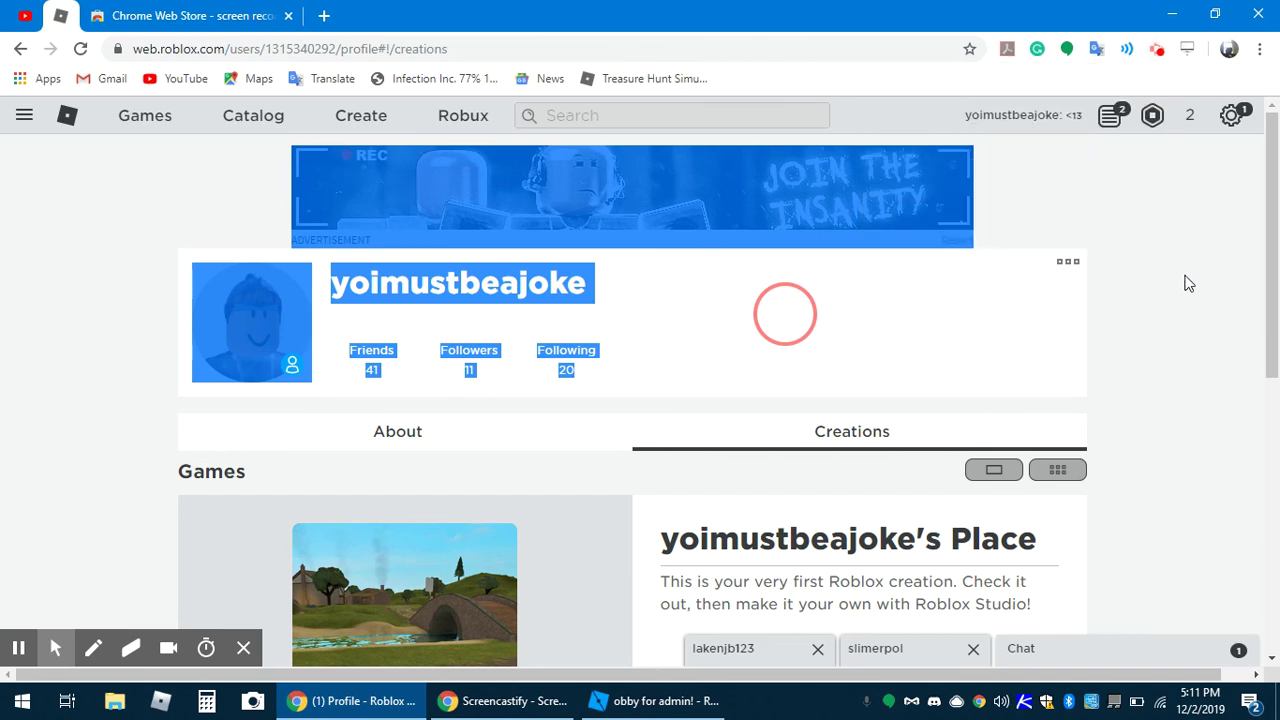
pyautogui.moveTo(1165, 63); pyautogui.dragTo(1157, 56)
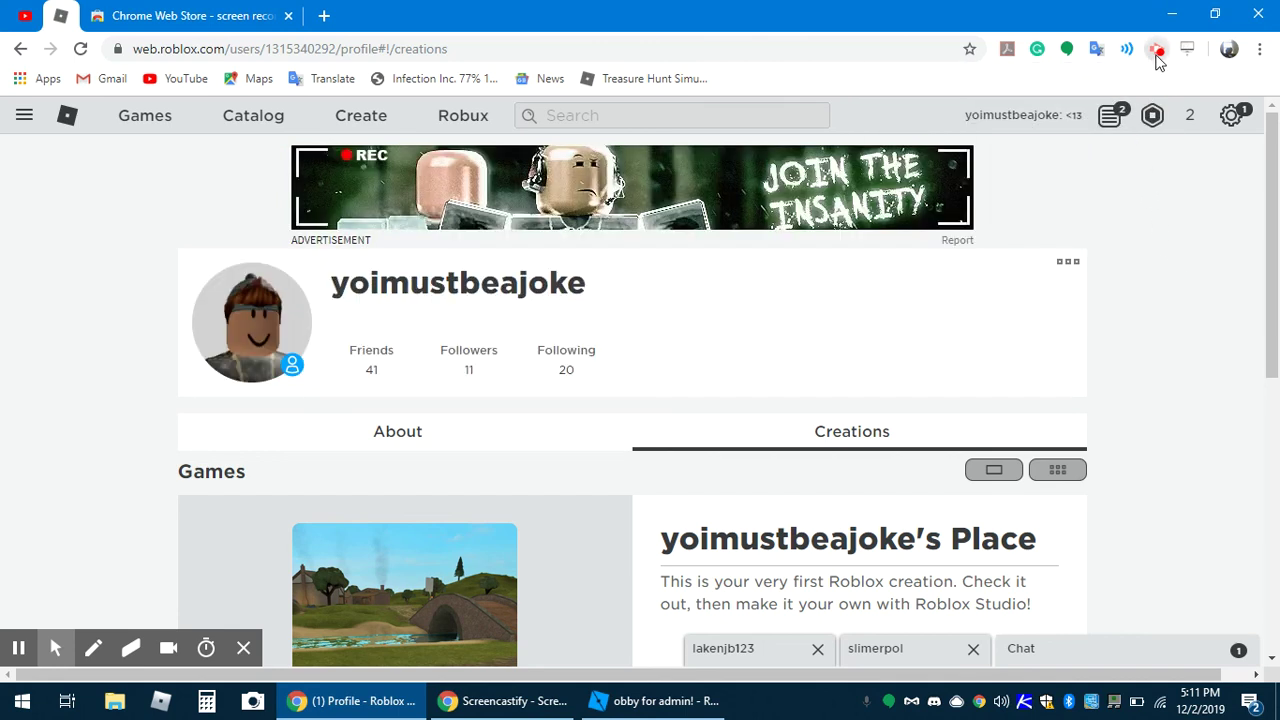
pyautogui.click(1148, 240)
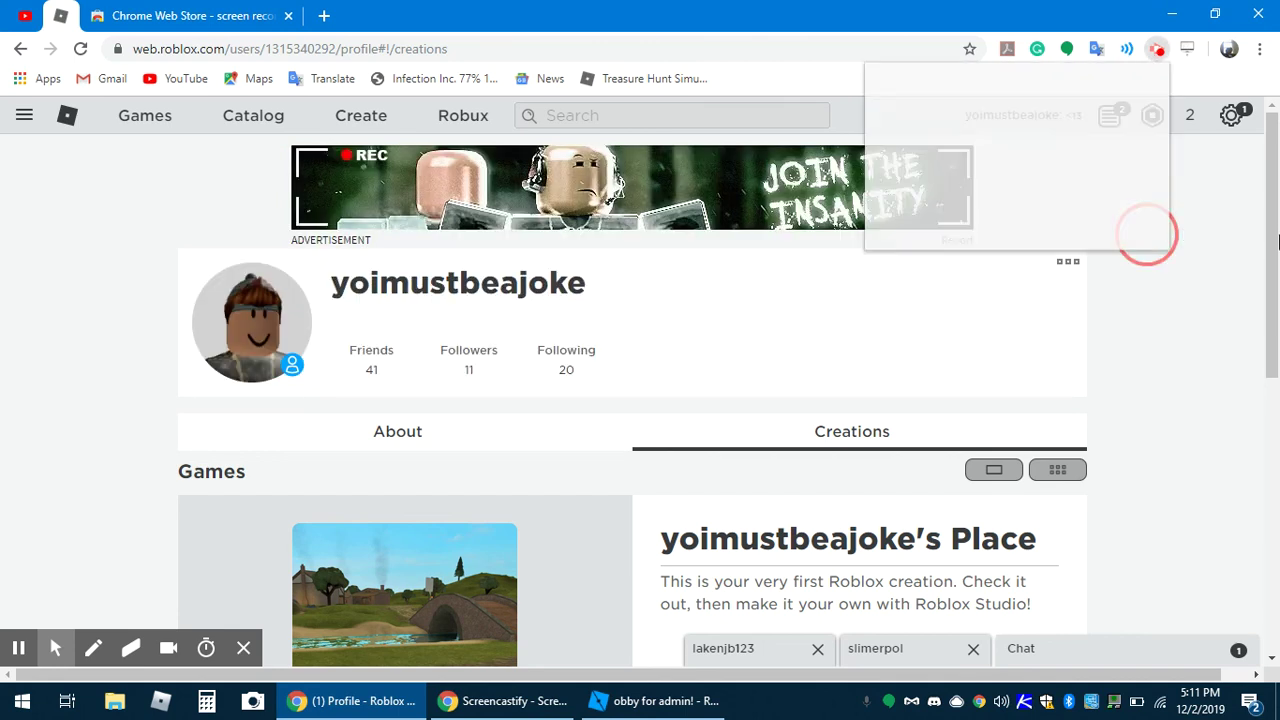
# - Browse through the profile's created games to the entry "obby for admin!"
pyautogui.scroll(-1, 1088, 388)
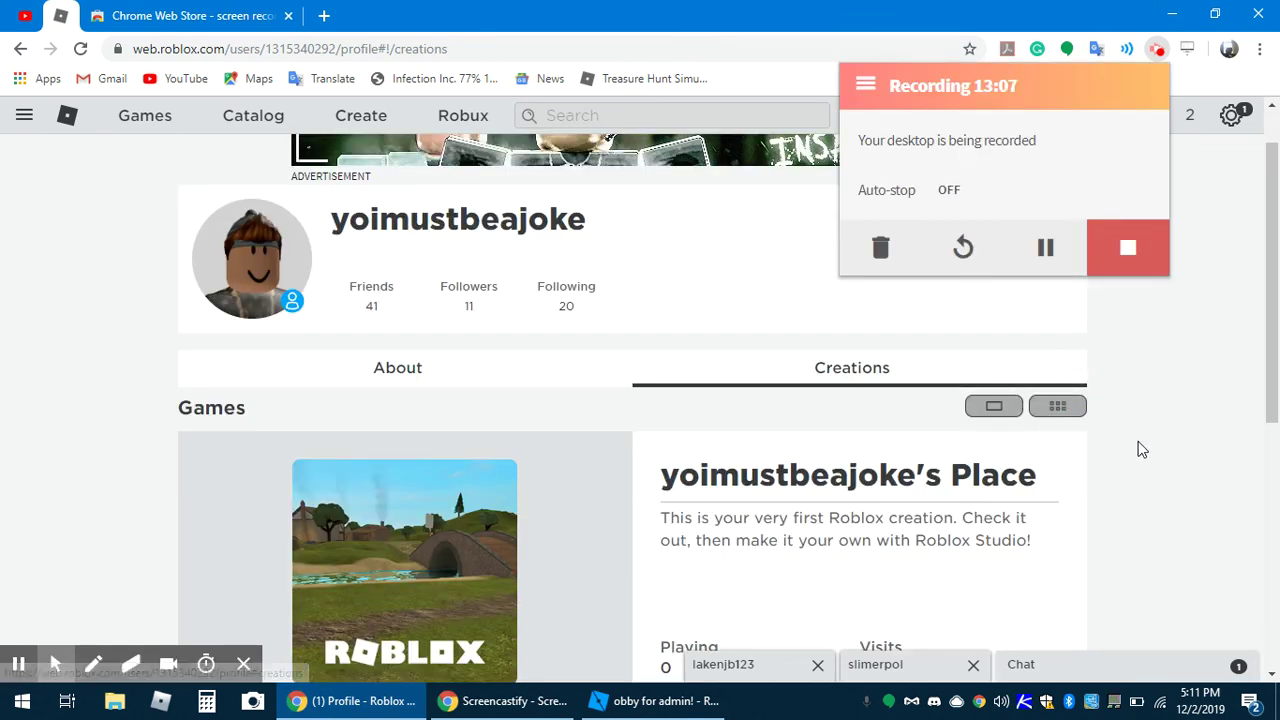
pyautogui.click(1106, 491)
pyautogui.click(1048, 572)
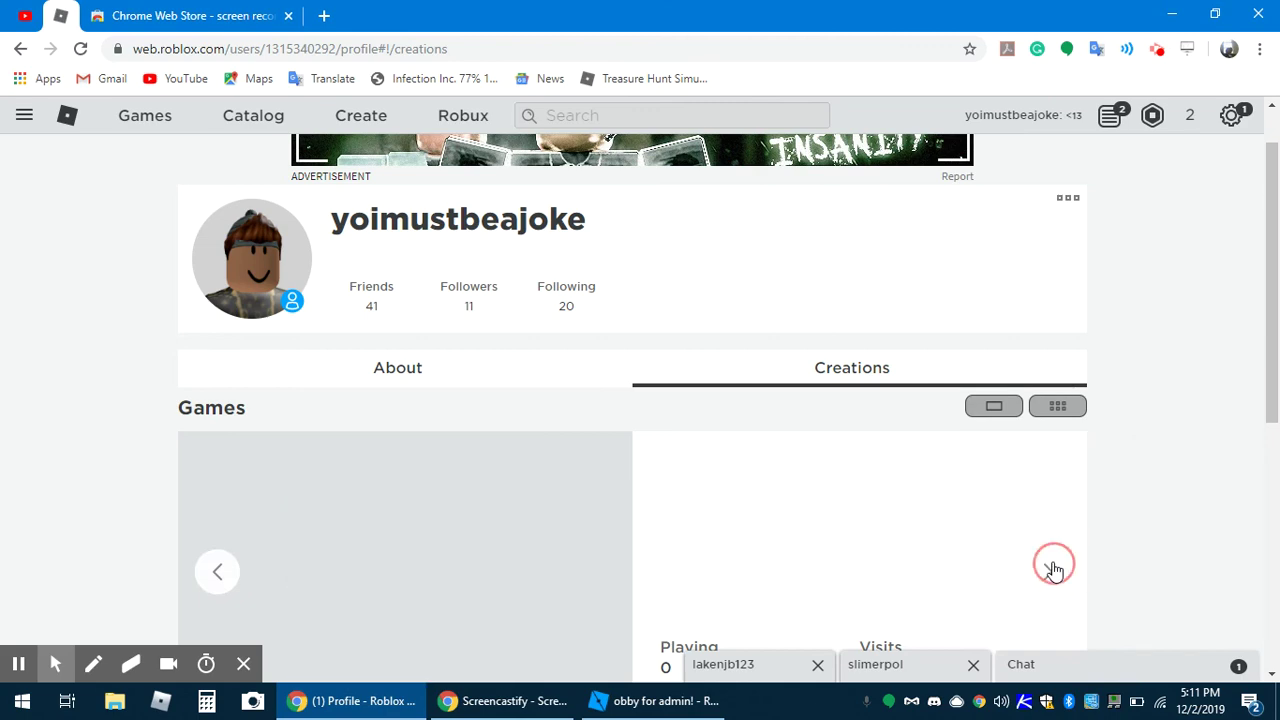
pyautogui.click(1052, 572)
pyautogui.click(1052, 572)
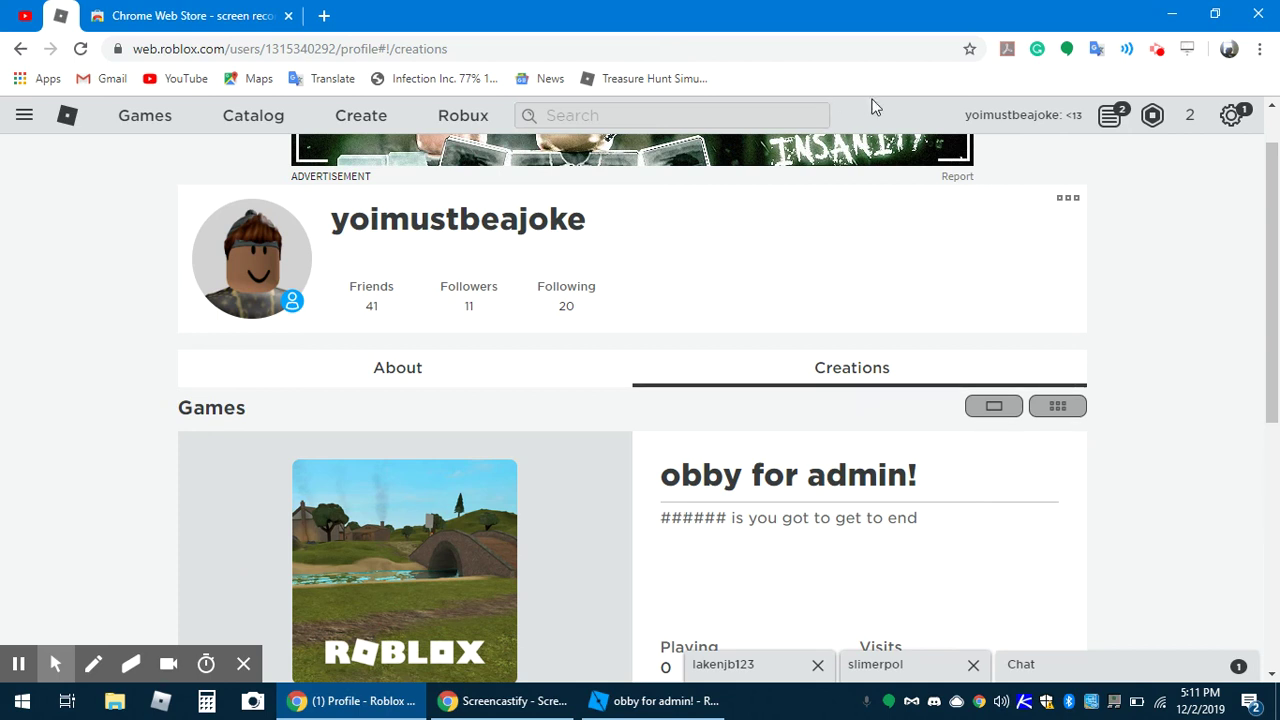
pyautogui.click(1163, 57)
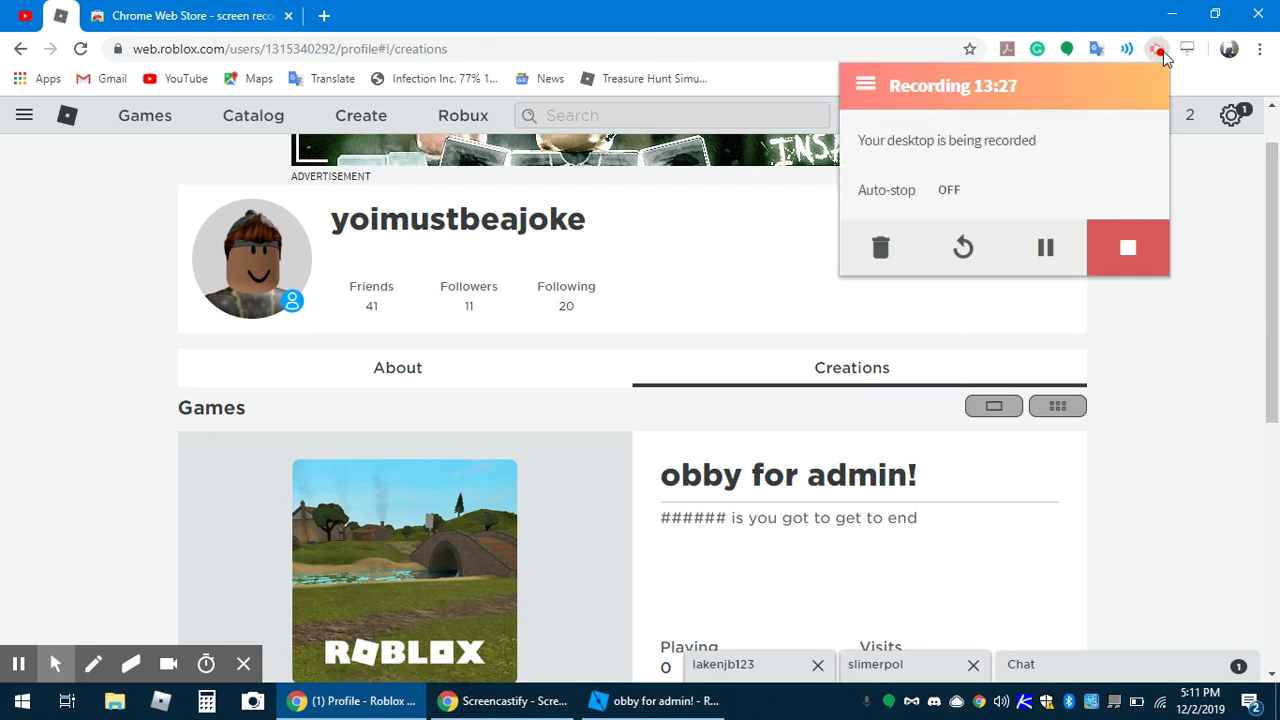